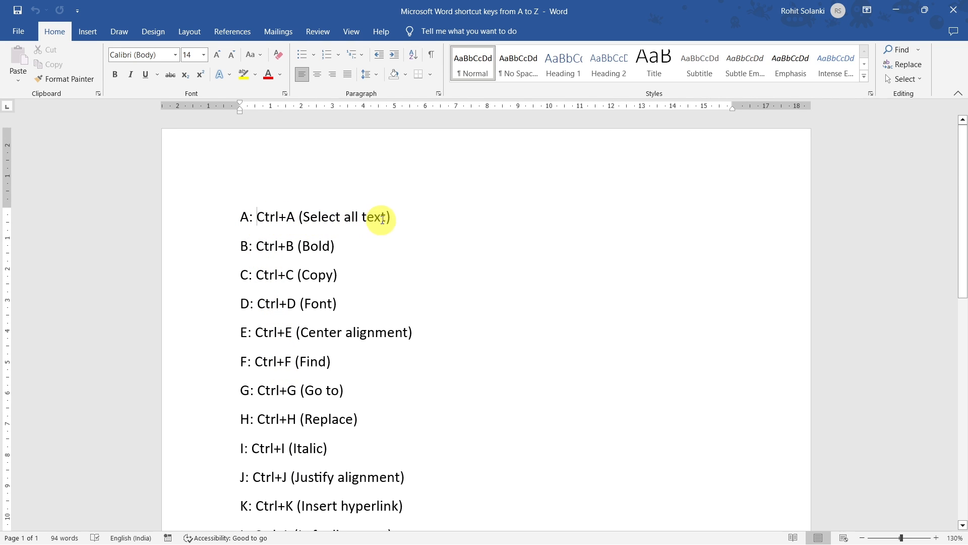
- Select all the text in the document, check that the selection reaches line Z, and clear the selection
key("ctrl+a")
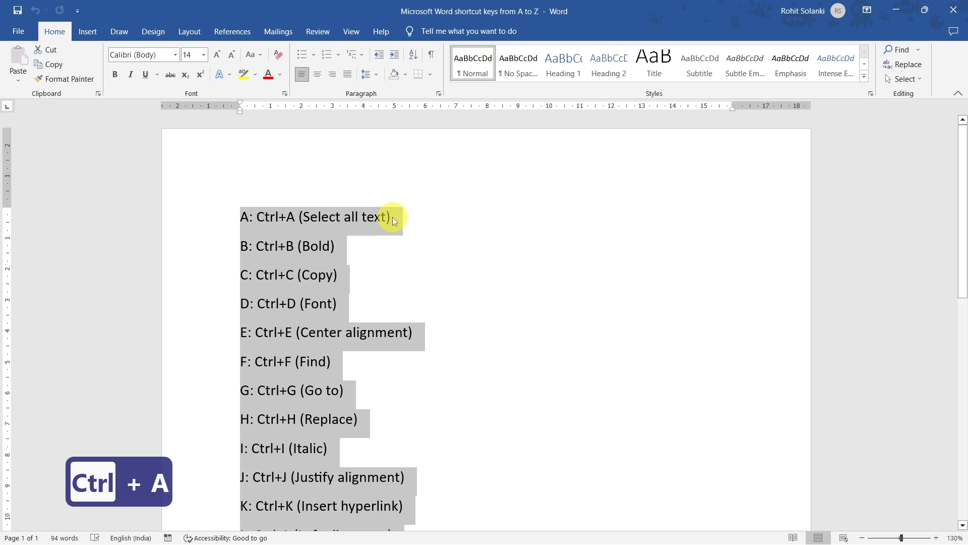
scroll(392, 216, "down", 5)
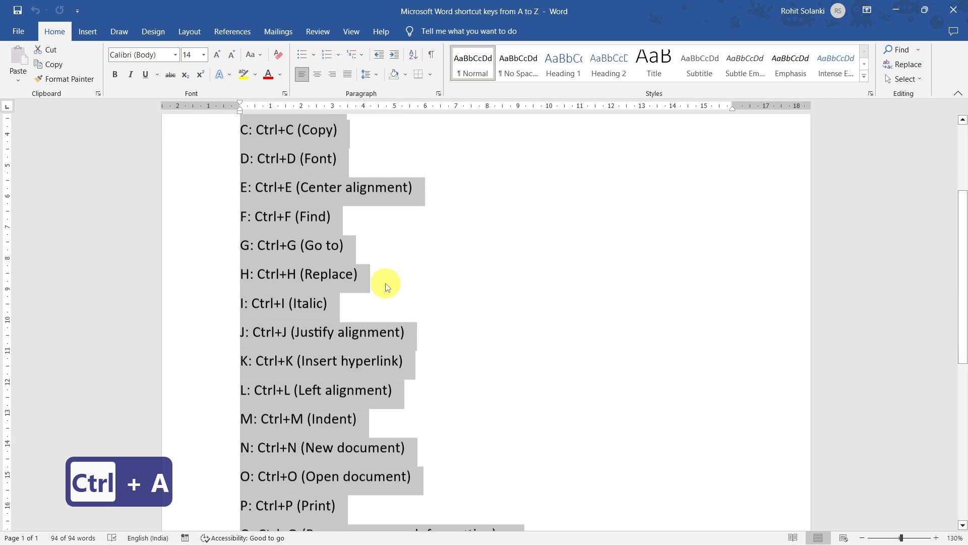
scroll(386, 284, "down", 1)
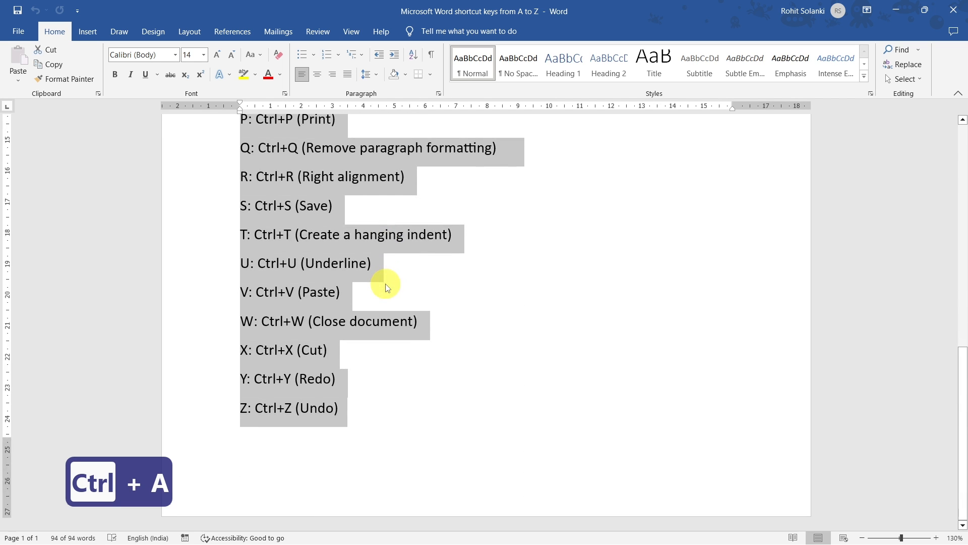
scroll(385, 283, "up", 3)
scroll(433, 362, "up", 3)
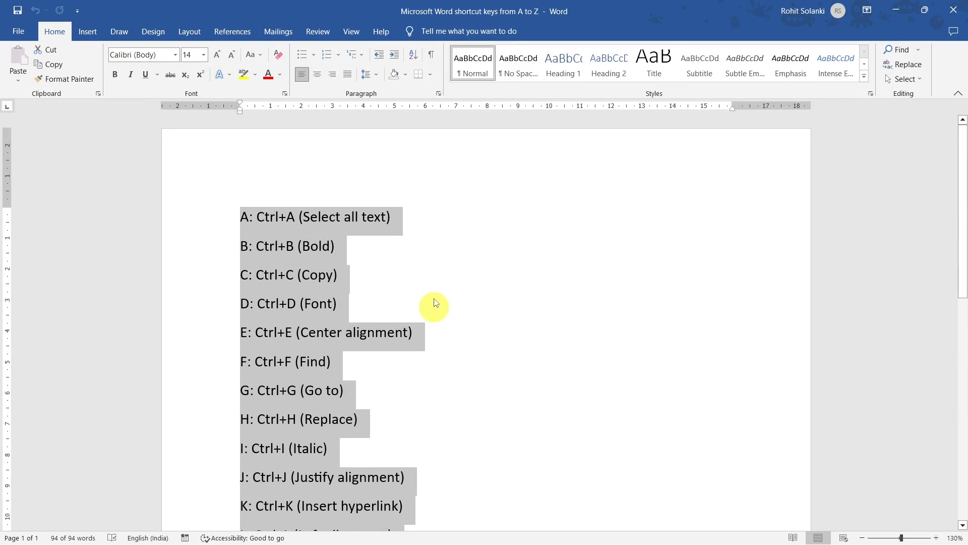
left_click(427, 226)
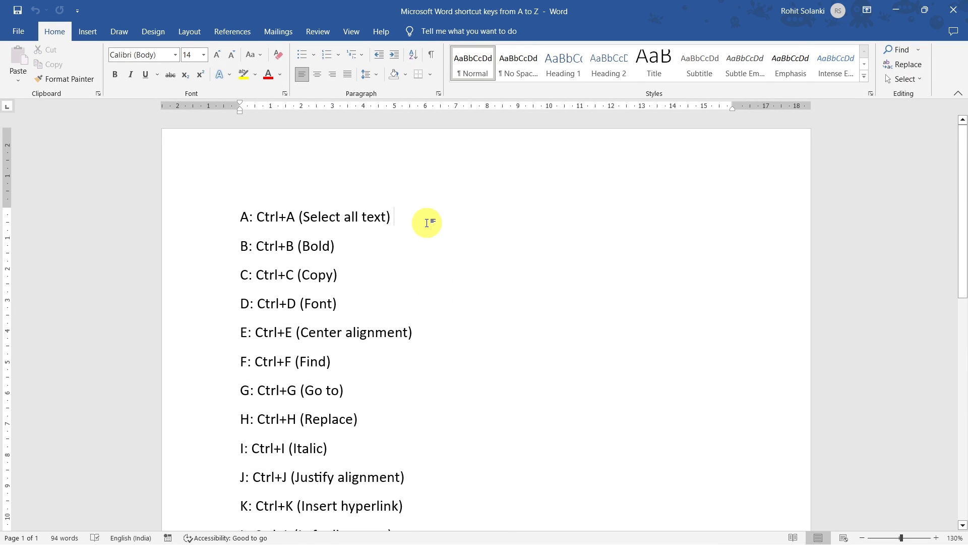
key("ctrl+a")
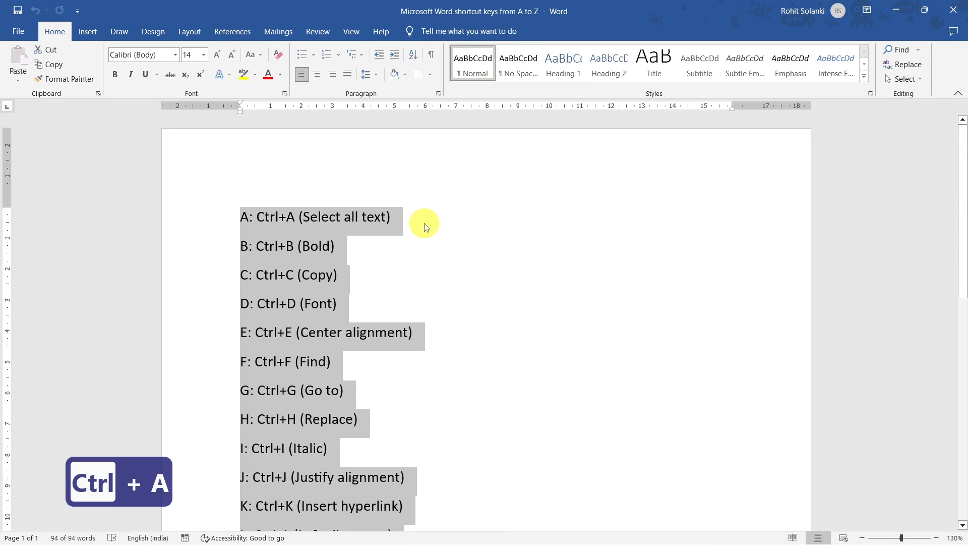
scroll(424, 226, "down", 10)
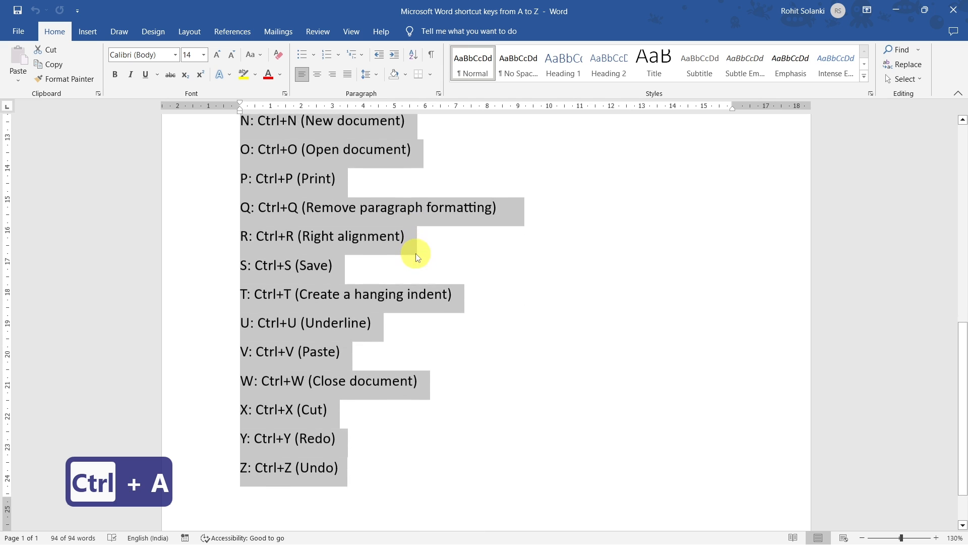
scroll(417, 257, "up", 10)
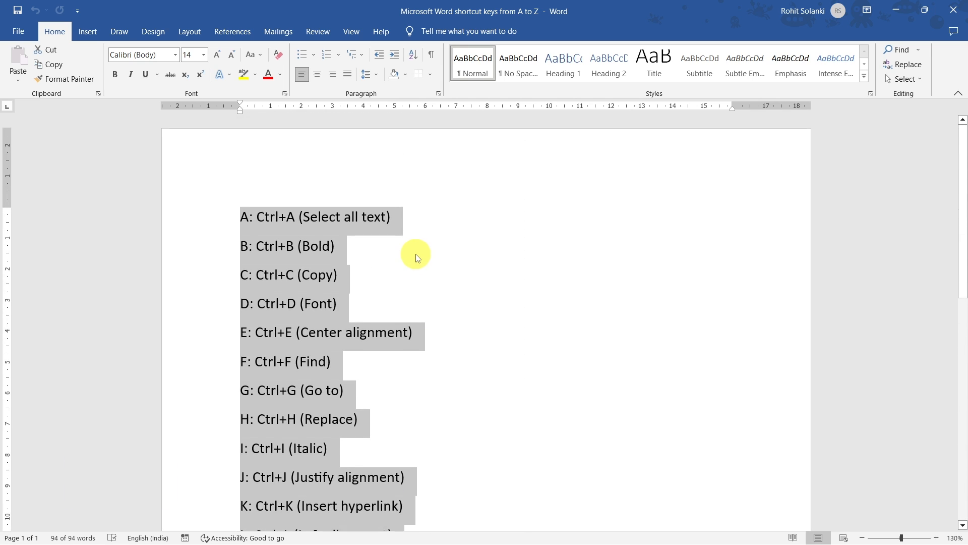
left_click(422, 227)
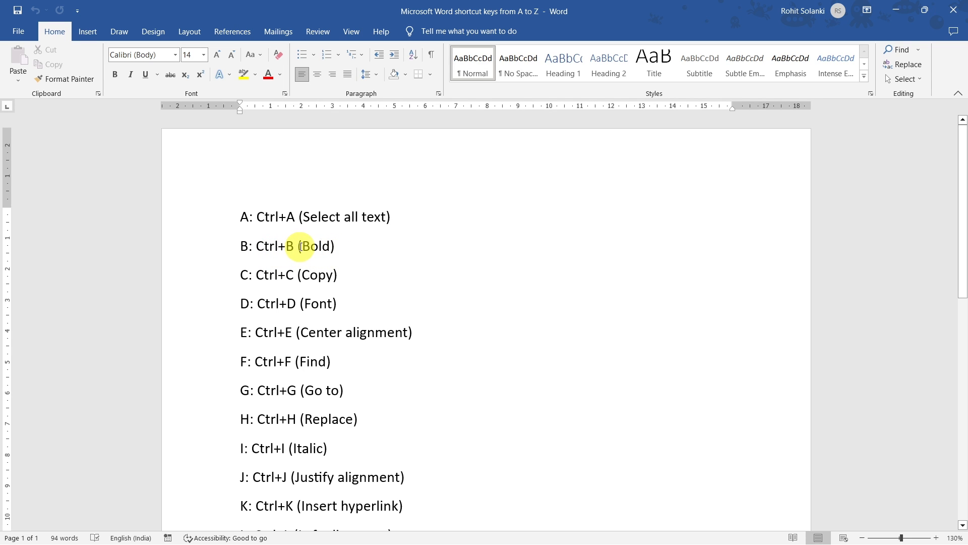
- Make the word "Bold" in line B bold
left_click_drag(303, 247, 333, 247)
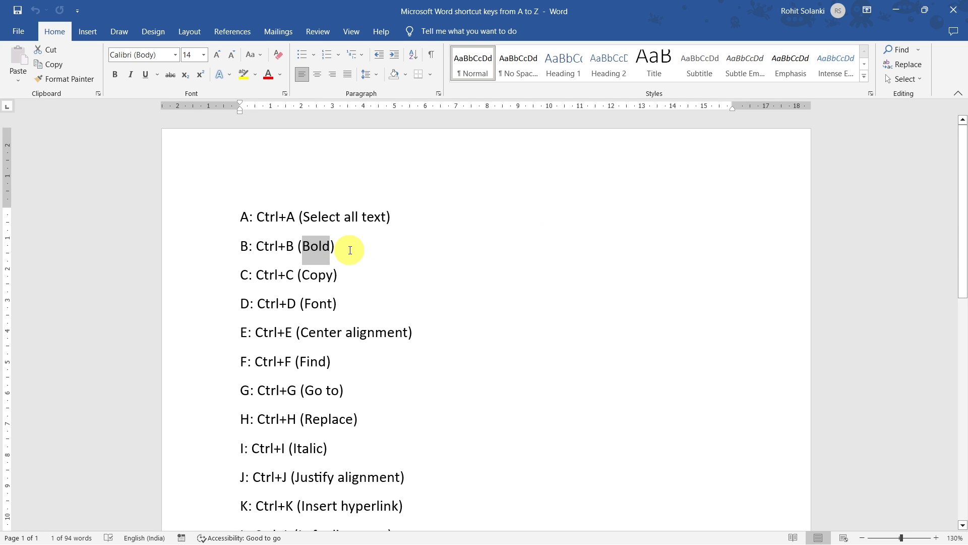
key("ctrl+b")
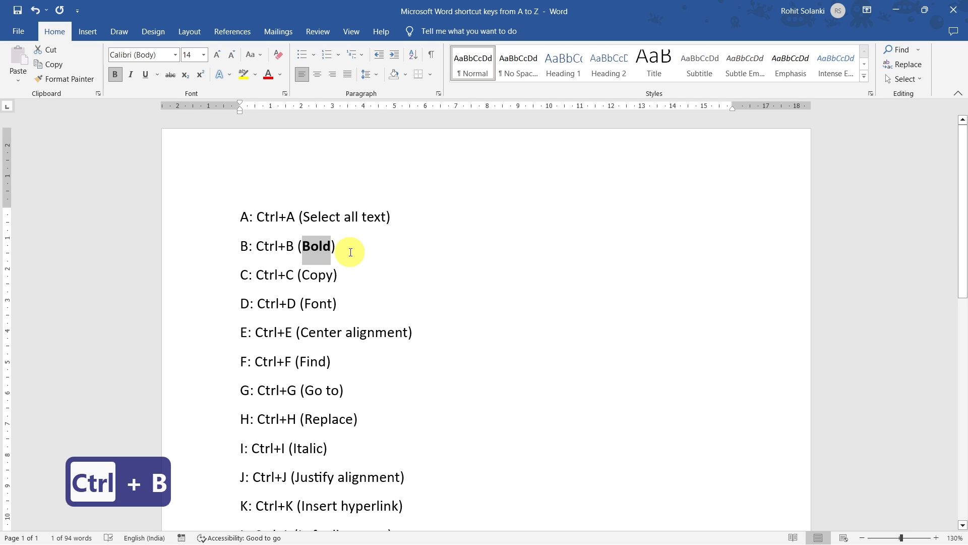
left_click(350, 252)
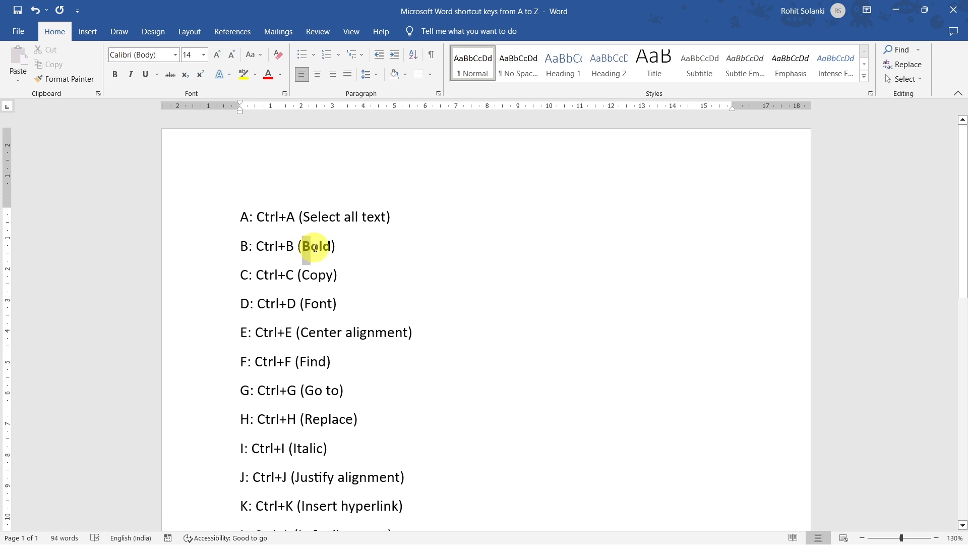
- Remove the bold formatting from the word "Bold" in line B
left_click_drag(302, 247, 332, 247)
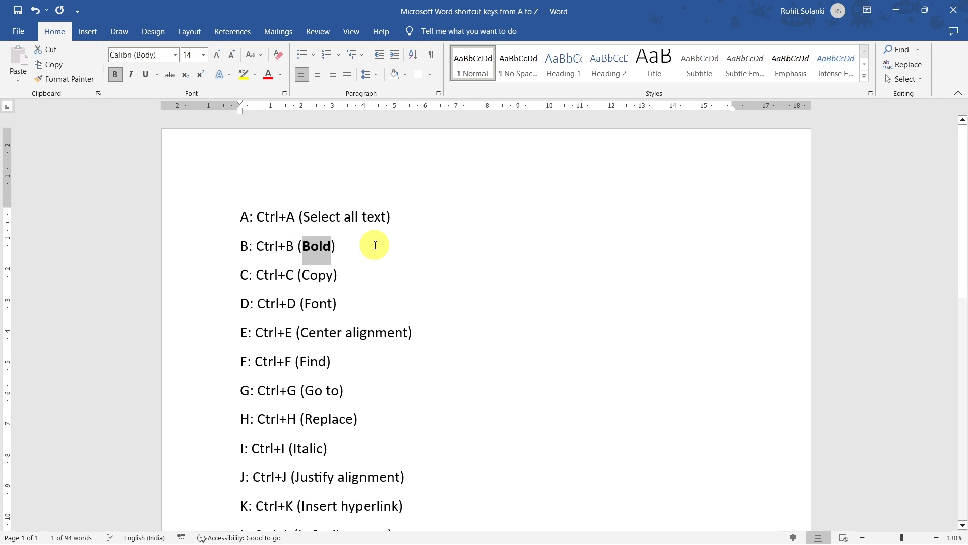
key("ctrl+b")
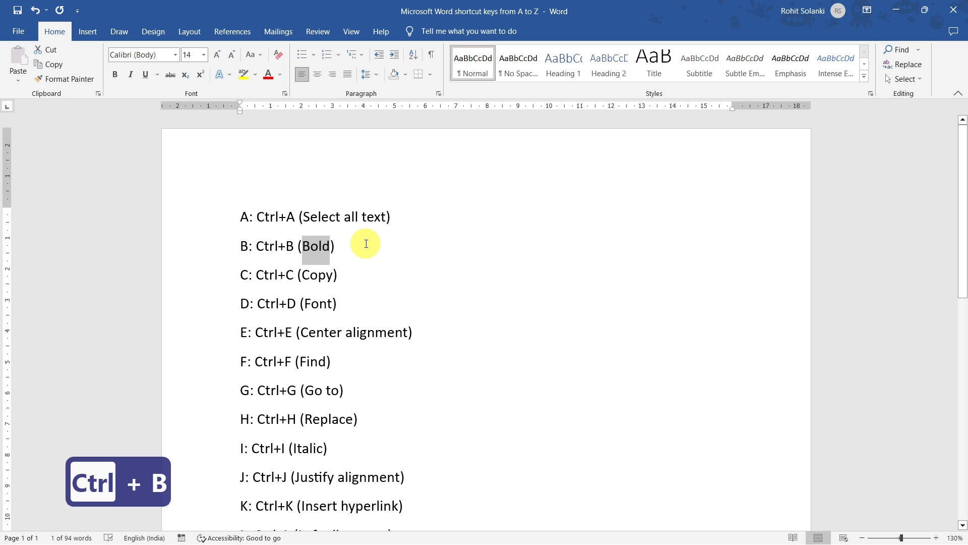
left_click(365, 245)
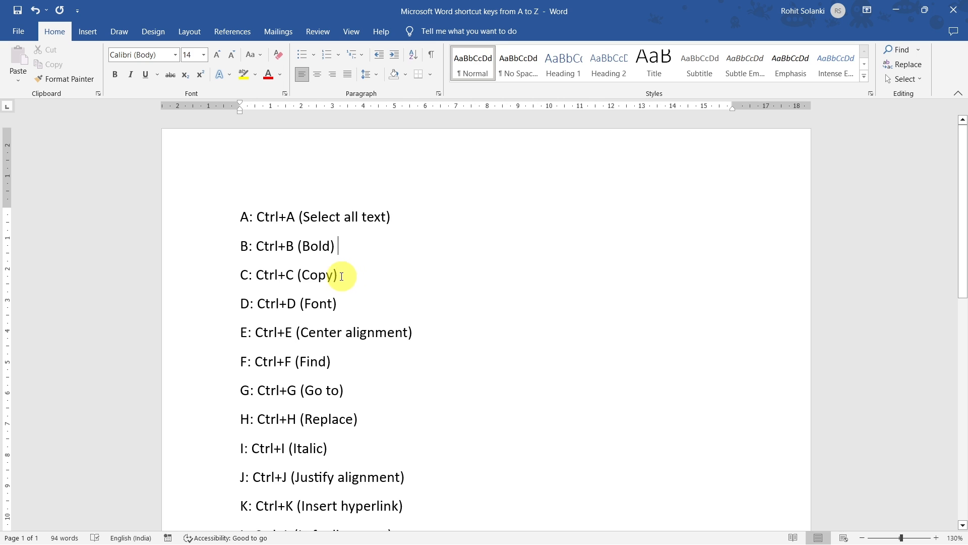
- Copy the word "Copy" from line C and paste it at the end of line H, after "(Replace)"
left_click_drag(301, 274, 333, 273)
key("ctrl+c")
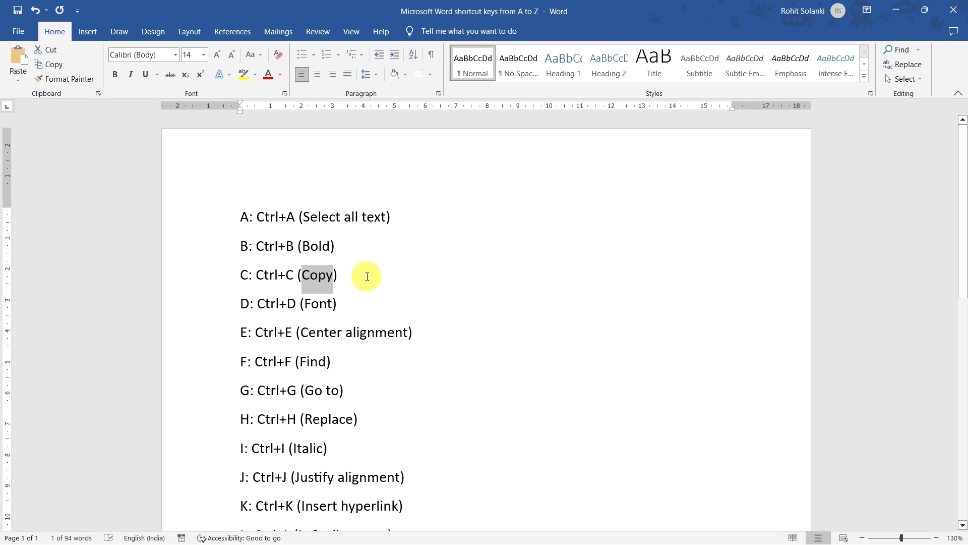
left_click(397, 416)
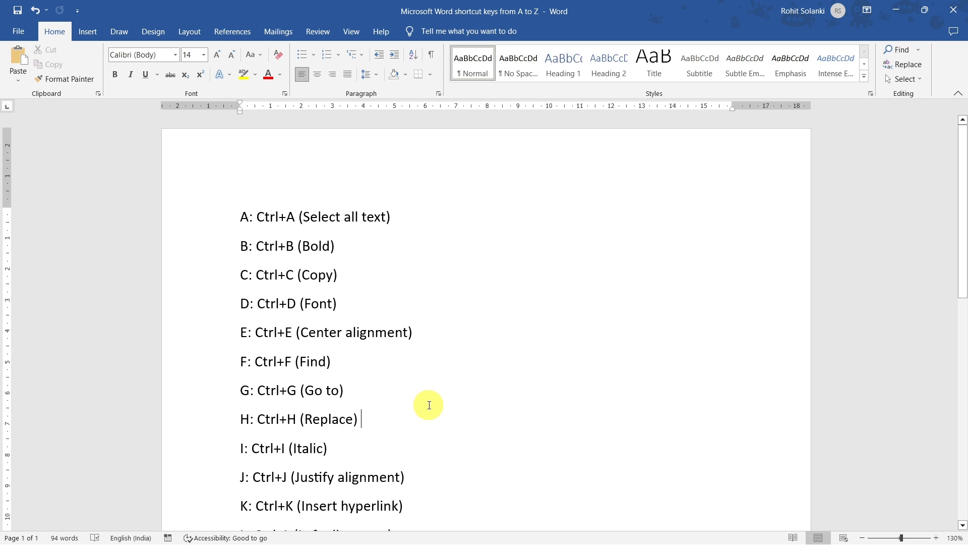
key("ctrl+v")
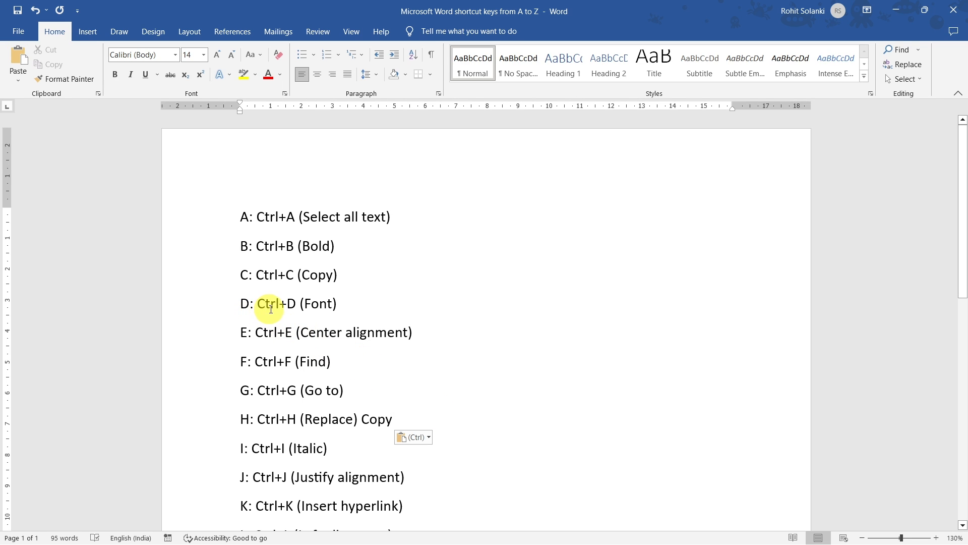
- With the cursor at the end of line D, set the font to Bahnschrift SemiLight, style Bold, size 24 in the Font dialog
left_click(337, 304)
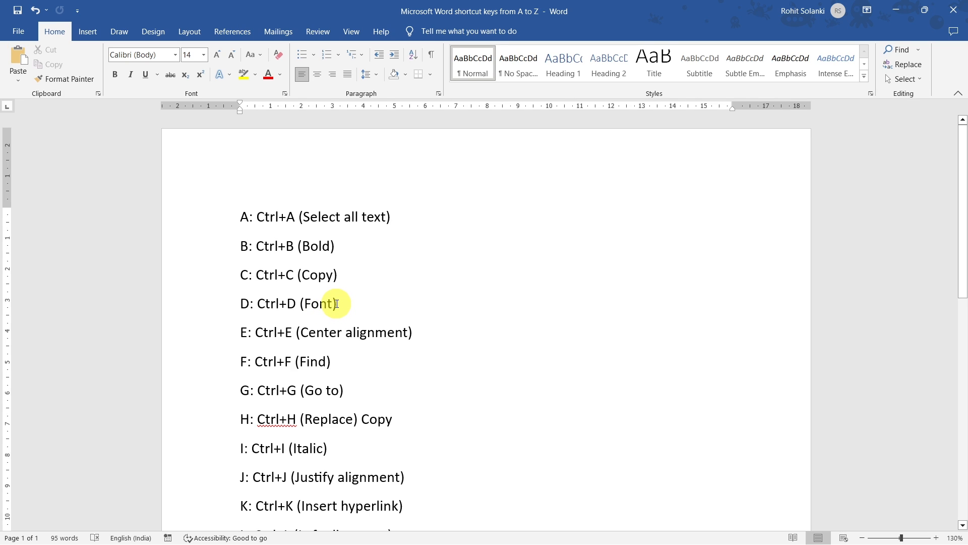
key("ctrl+d")
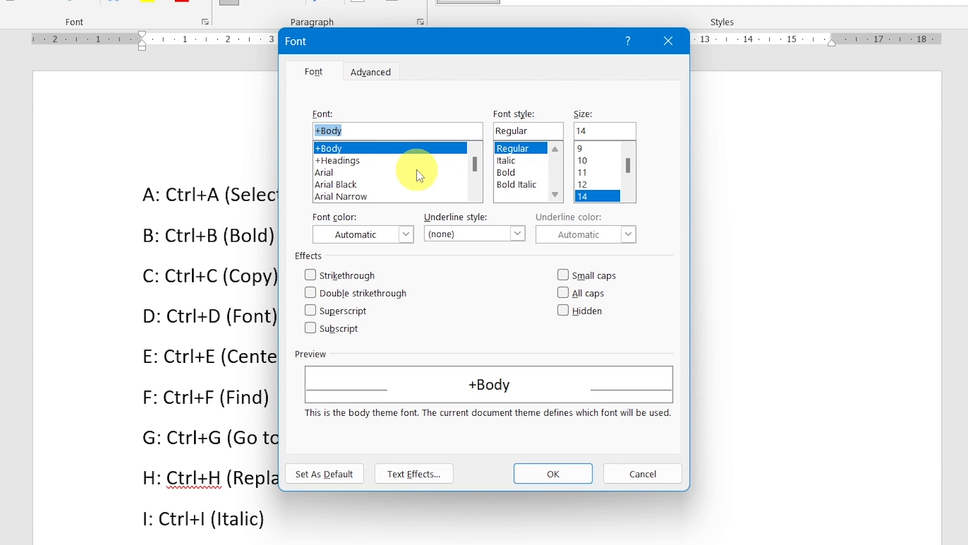
scroll(416, 172, "down", 3)
scroll(416, 171, "down", 1)
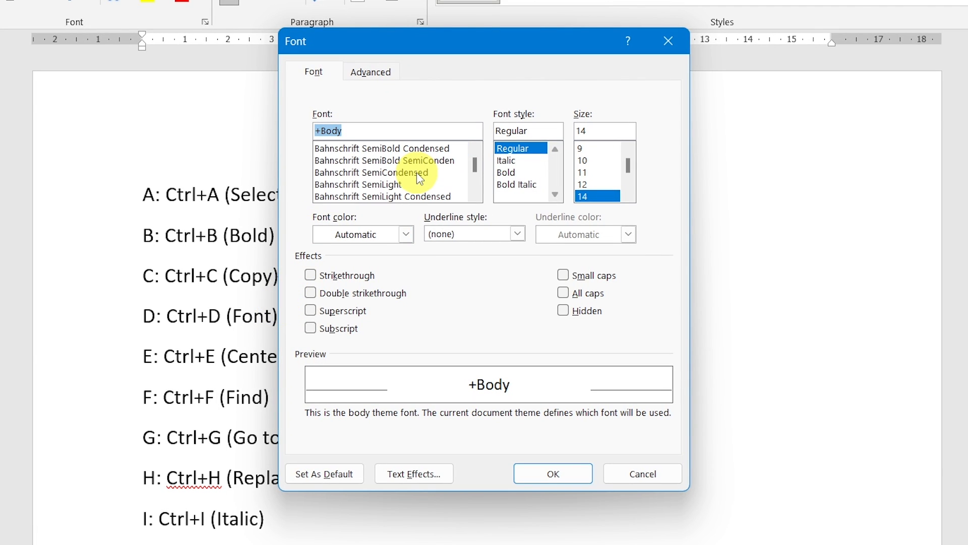
left_click(394, 184)
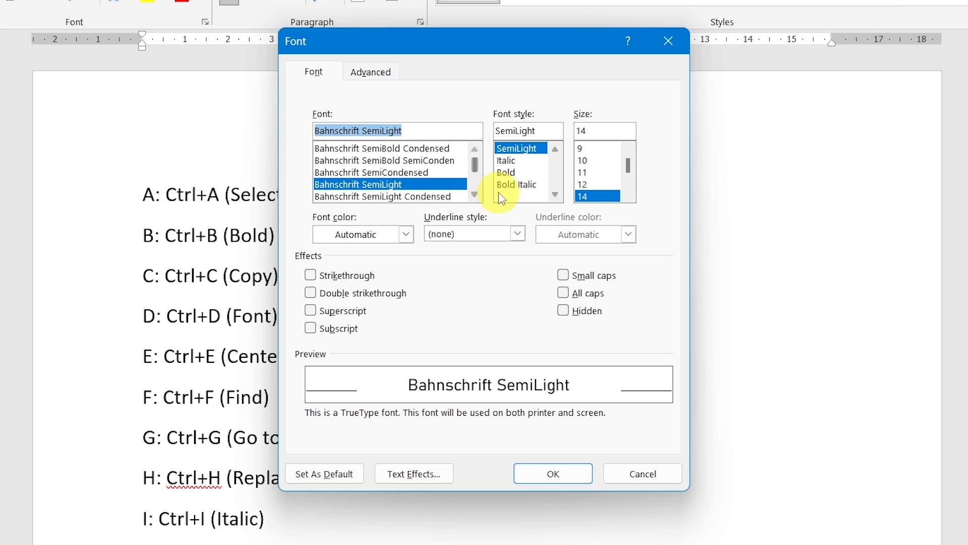
left_click(511, 173)
scroll(597, 173, "down", 2)
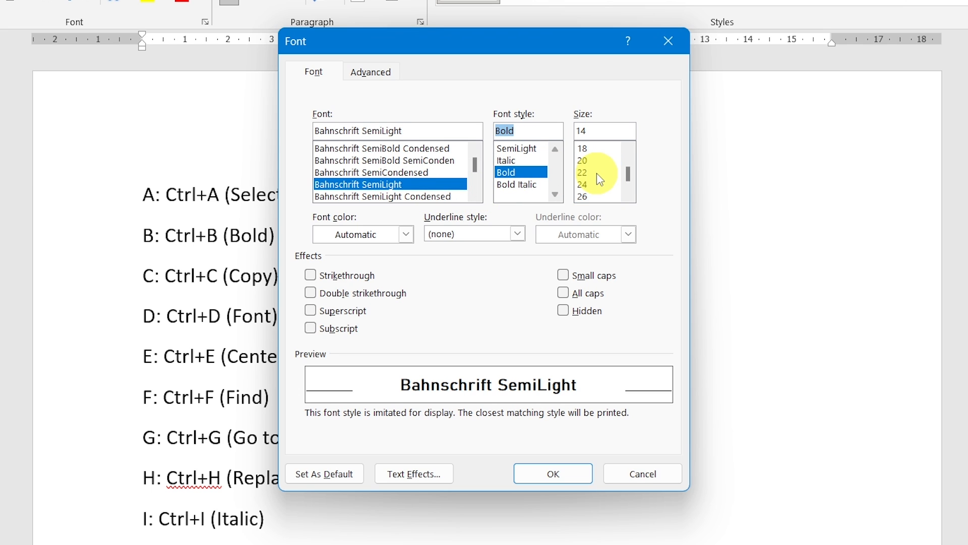
left_click(587, 184)
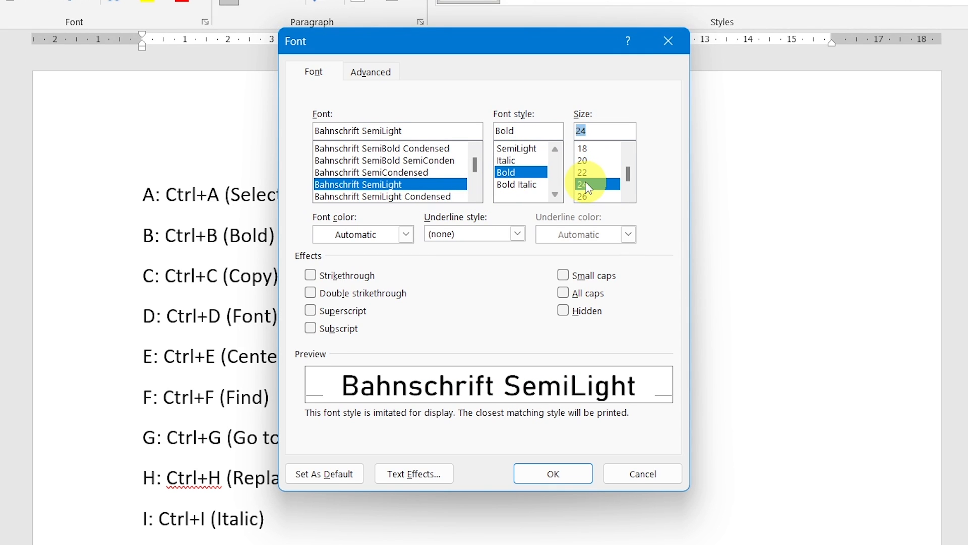
- Choose an orange font color and a double underline, and set the font settings as the default for this document only
left_click(406, 234)
left_click(395, 297)
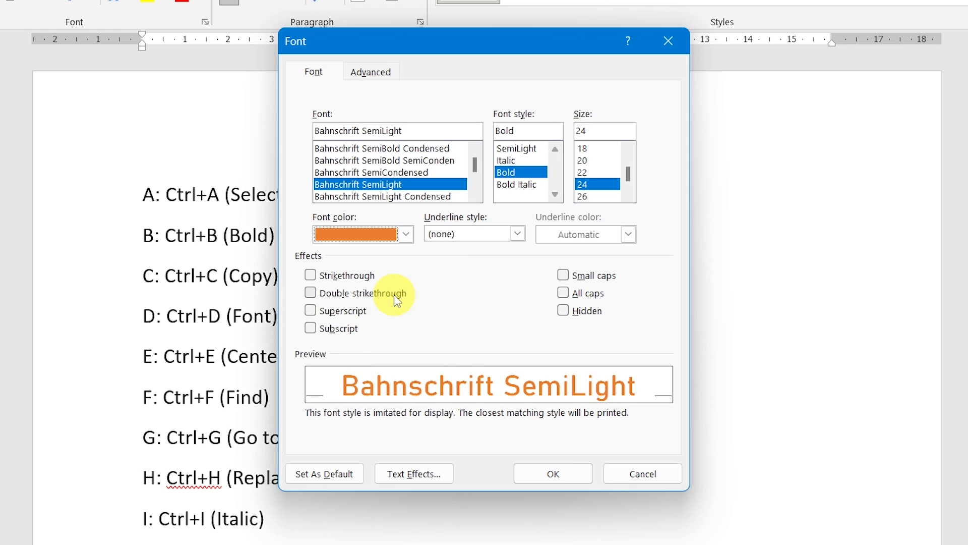
left_click(514, 235)
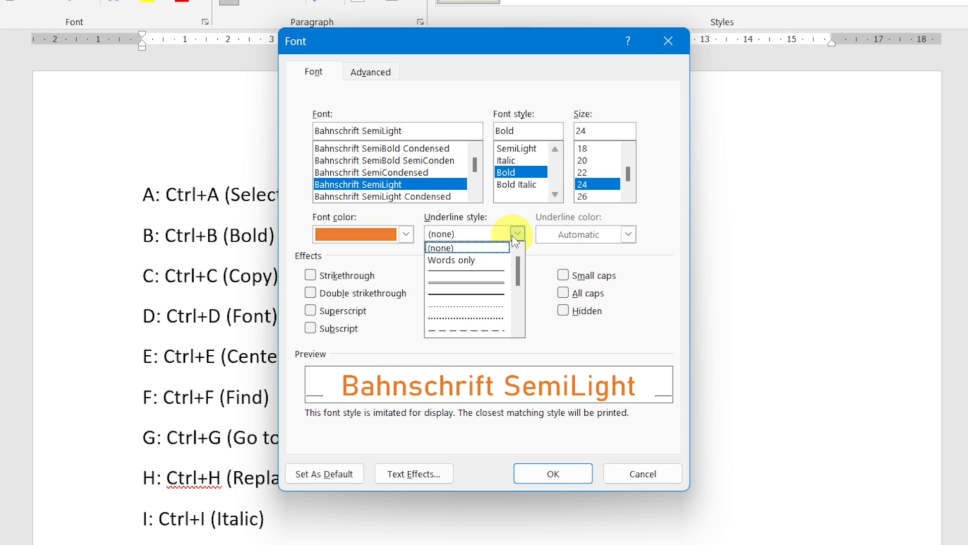
left_click(475, 285)
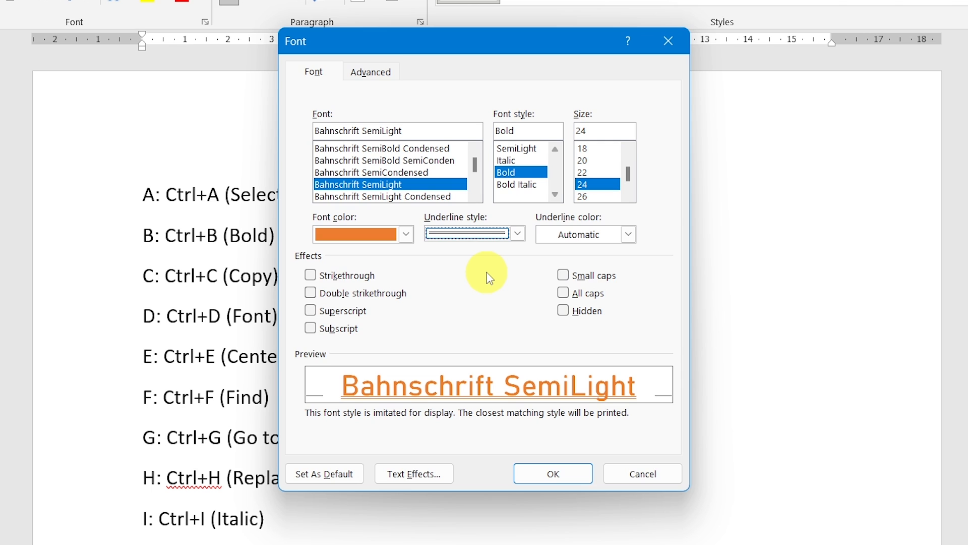
left_click(352, 475)
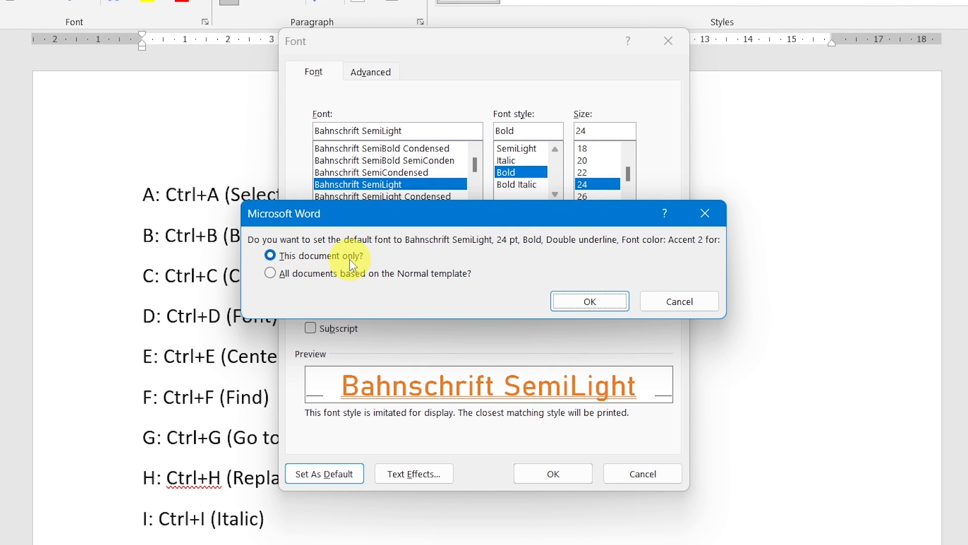
left_click(560, 302)
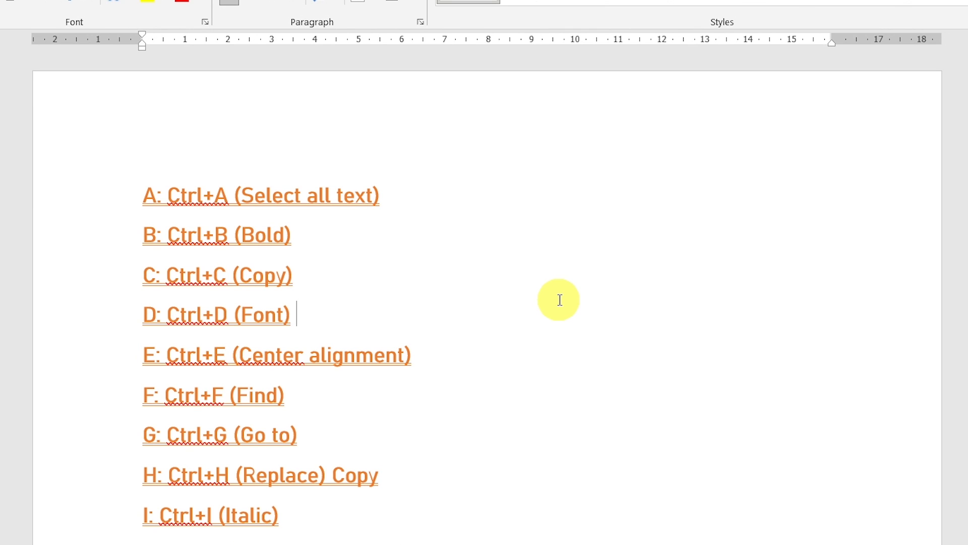
- Check the text formatting down to line Z and undo the default font change
scroll(485, 314, "down", 6)
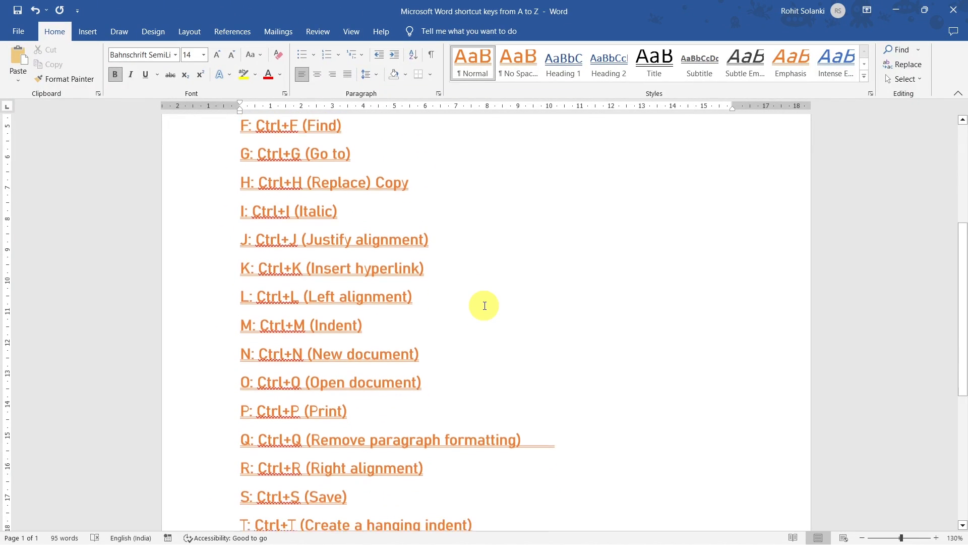
scroll(485, 306, "down", 5)
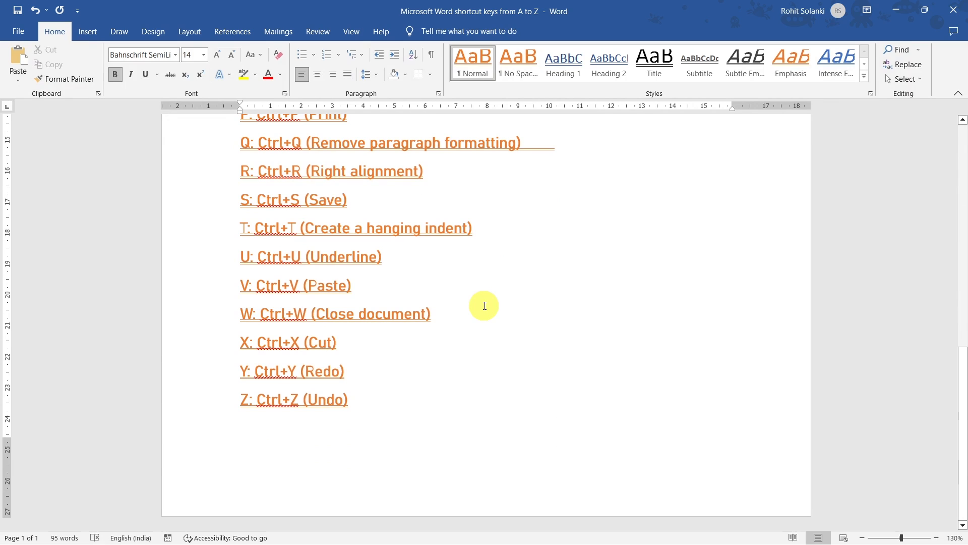
scroll(485, 306, "up", 12)
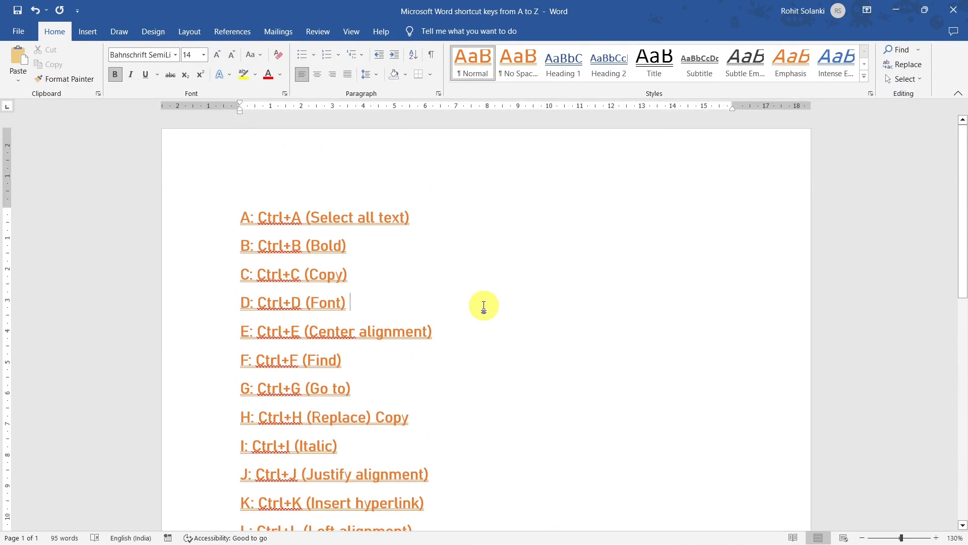
key("ctrl+z")
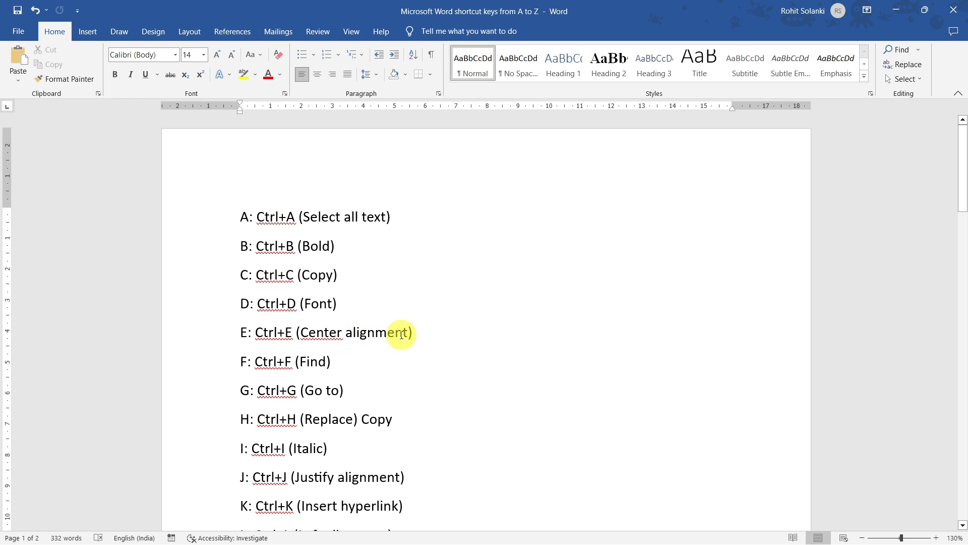
- Center-align line E, the "Center alignment" entry
left_click(255, 333)
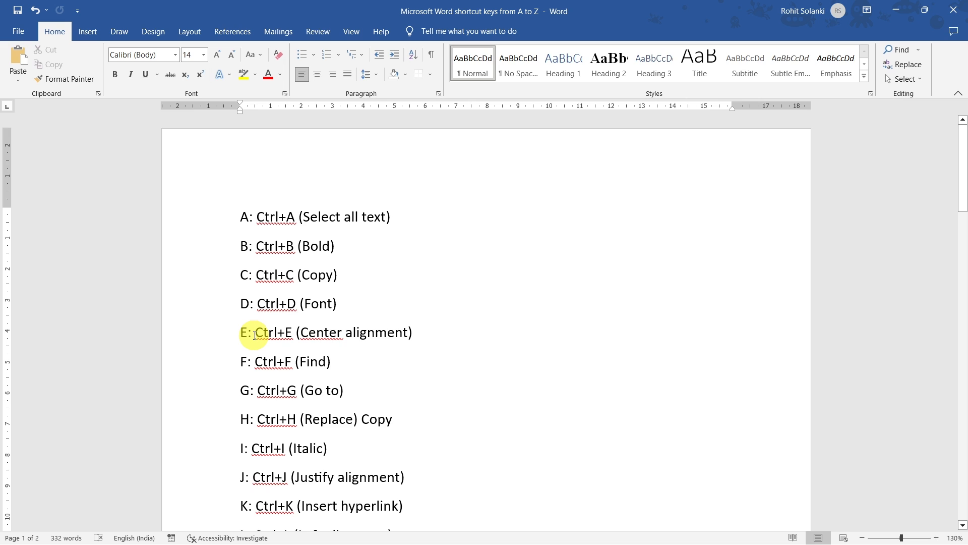
key("ctrl+e")
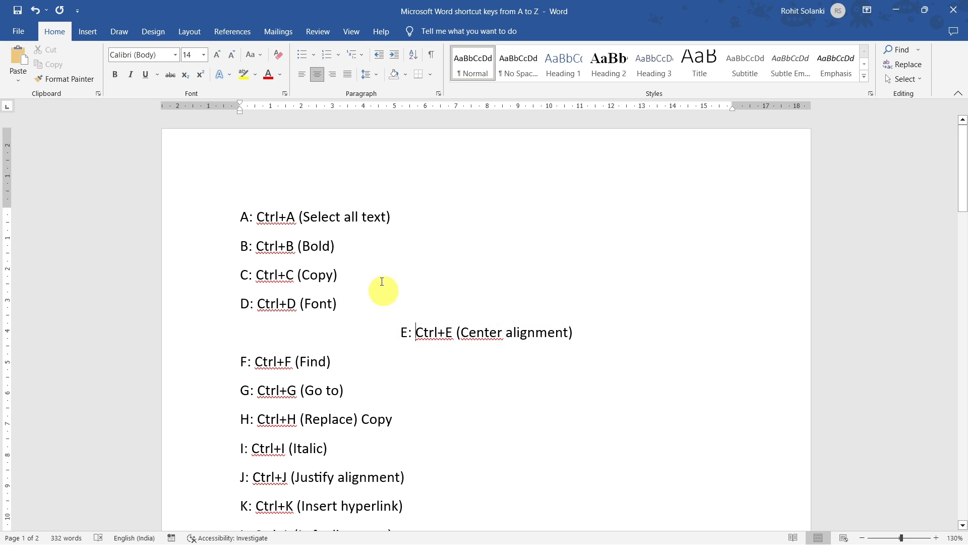
- Toggle center alignment on line E off, on again, and off to return it to left alignment
left_click(316, 78)
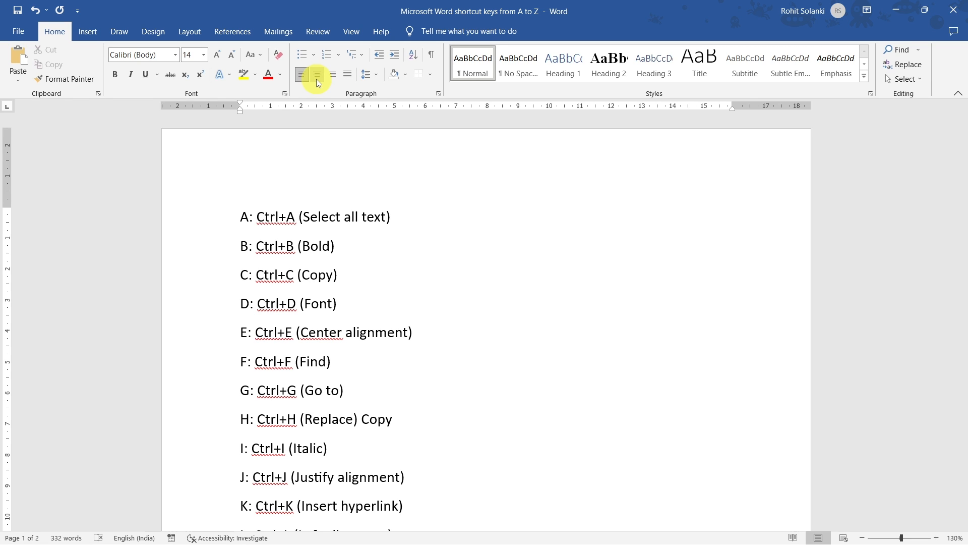
left_click(316, 78)
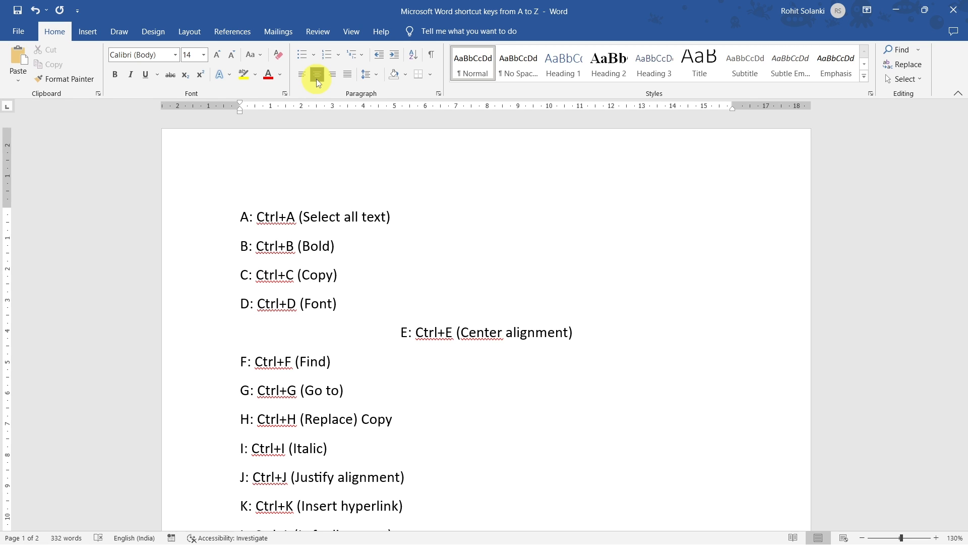
left_click(318, 79)
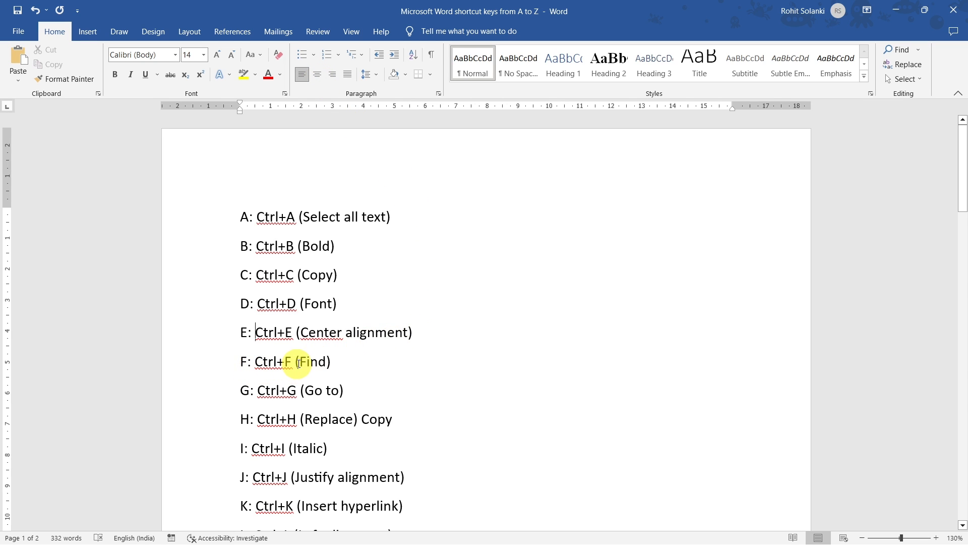
- From the end of line F, search the document for "alig"
left_click(336, 361)
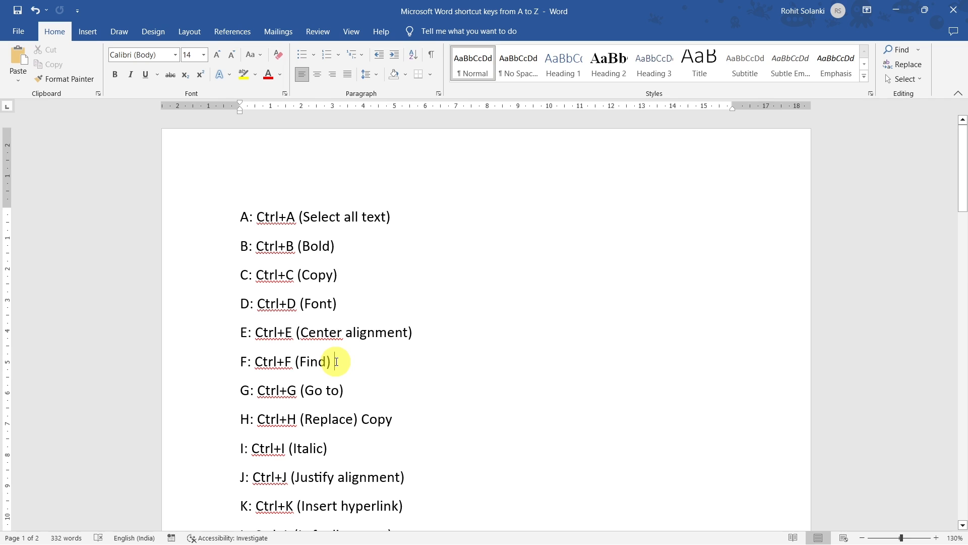
key("ctrl+f")
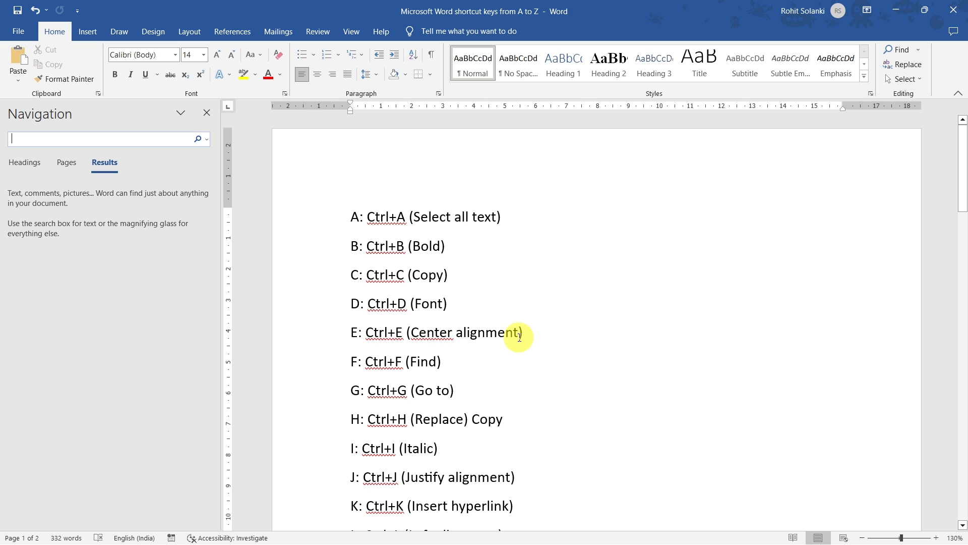
type("ali")
type("g")
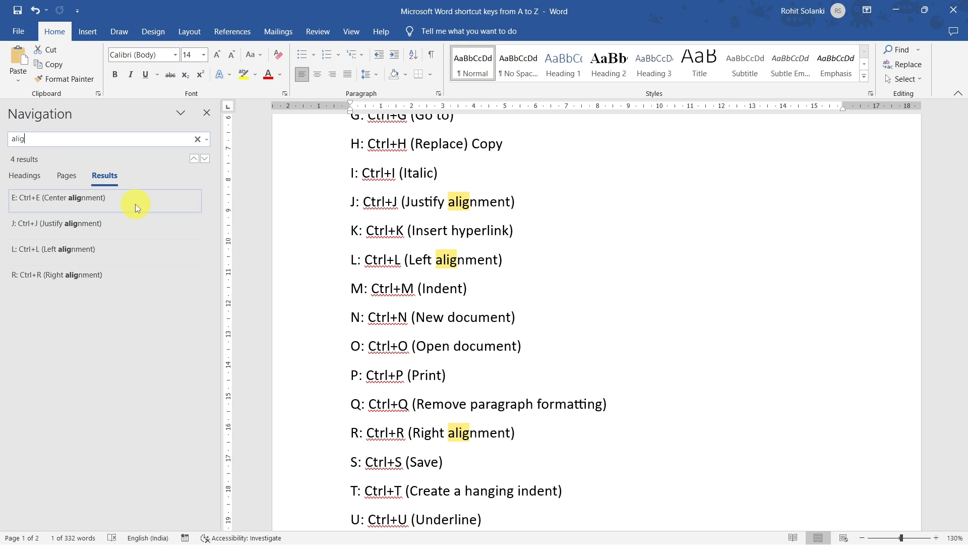
- Visit the matches on lines J, L, R and E, close the search, and place the cursor at the end of line F
left_click(134, 225)
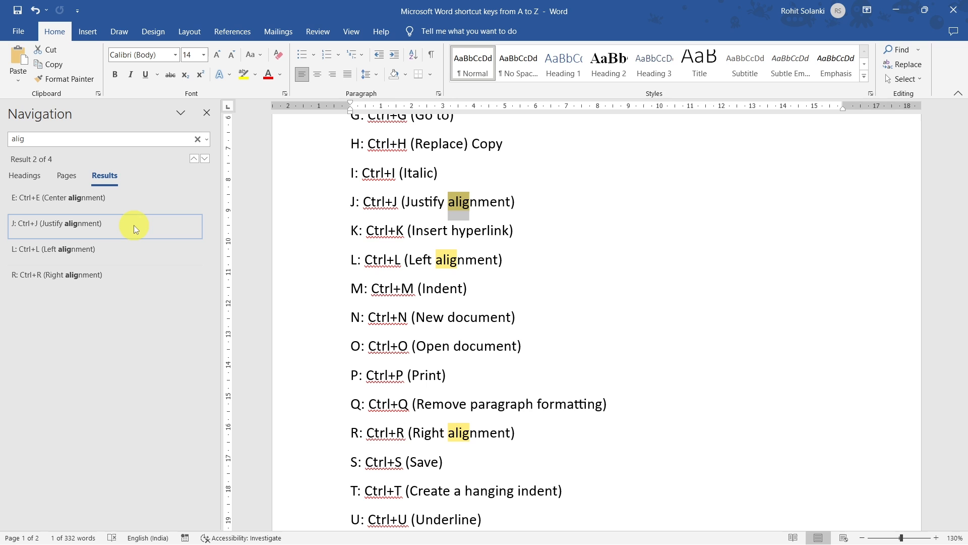
left_click(127, 254)
left_click(125, 275)
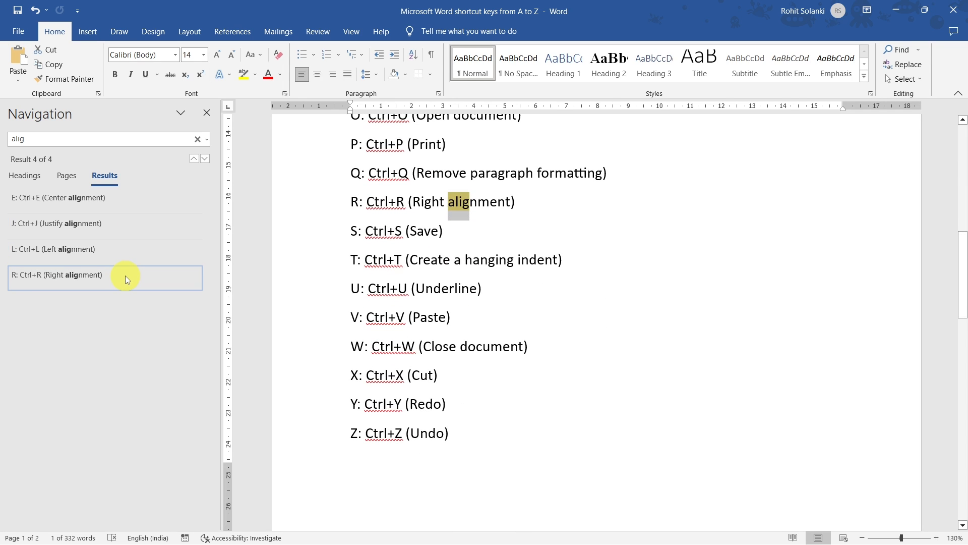
left_click(135, 201)
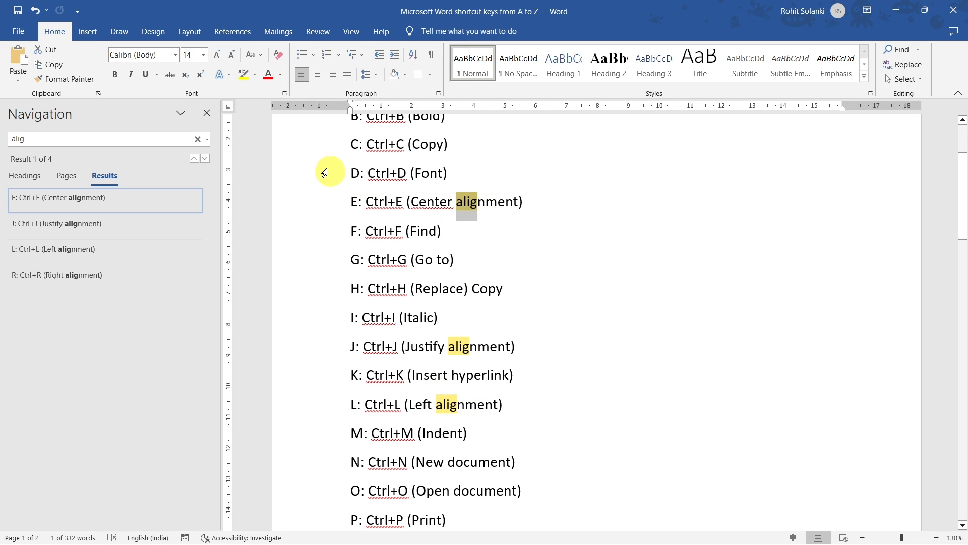
left_click(206, 113)
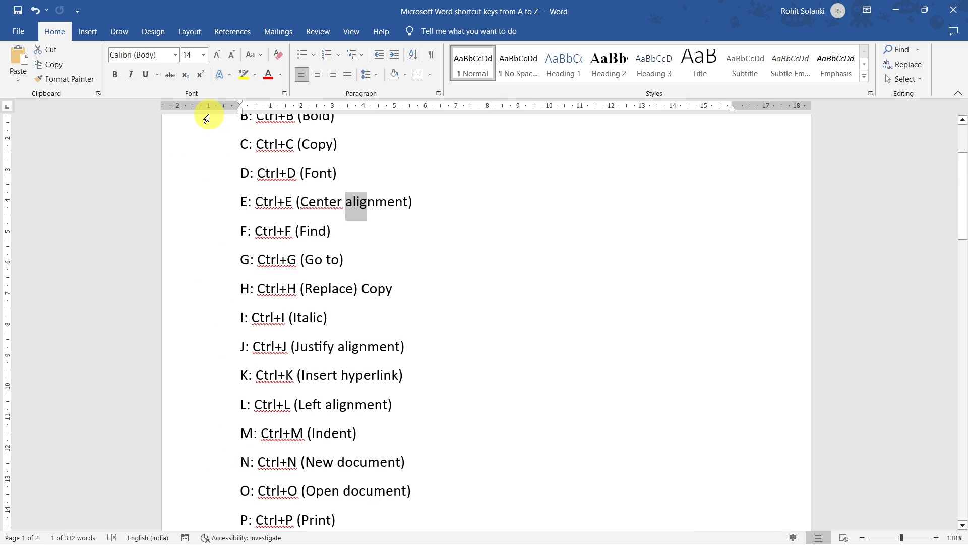
left_click(335, 225)
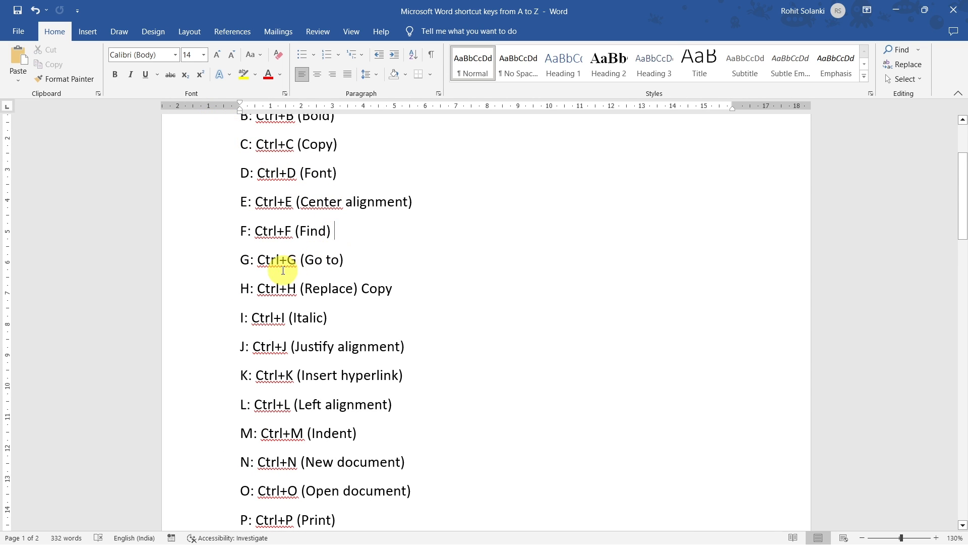
- With the cursor at the end of line G, open Go To and review the Find, Replace and Go To options
left_click(349, 260)
scroll(350, 260, "up", 1)
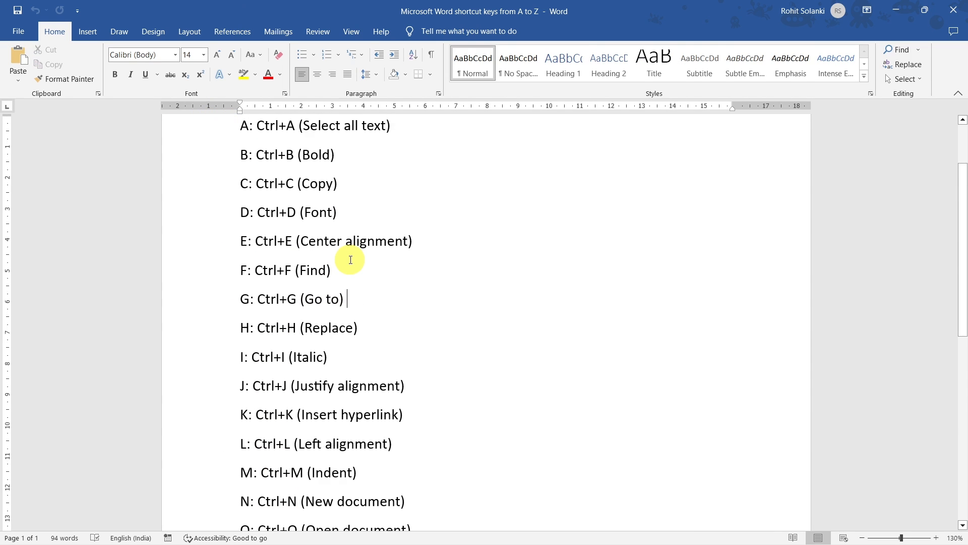
scroll(351, 259, "up", 1)
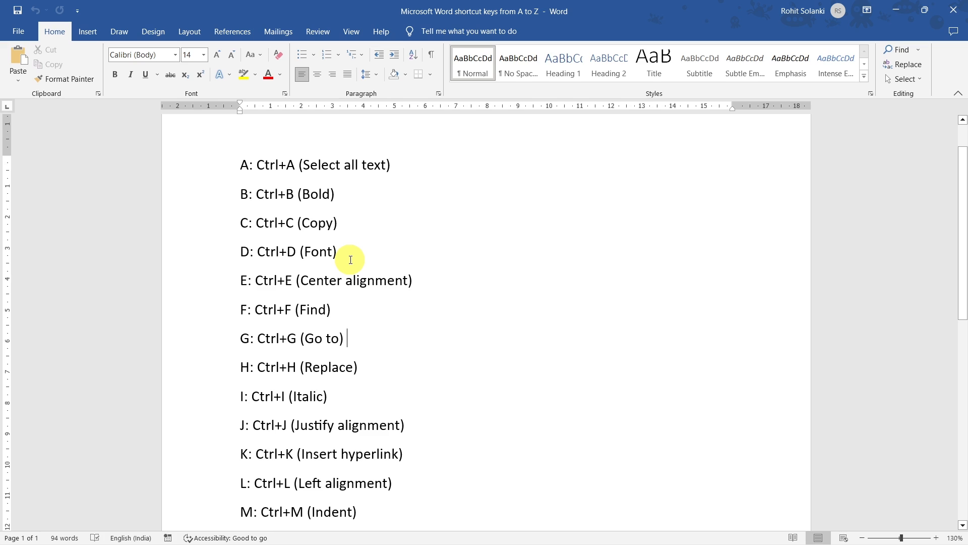
key("ctrl+g")
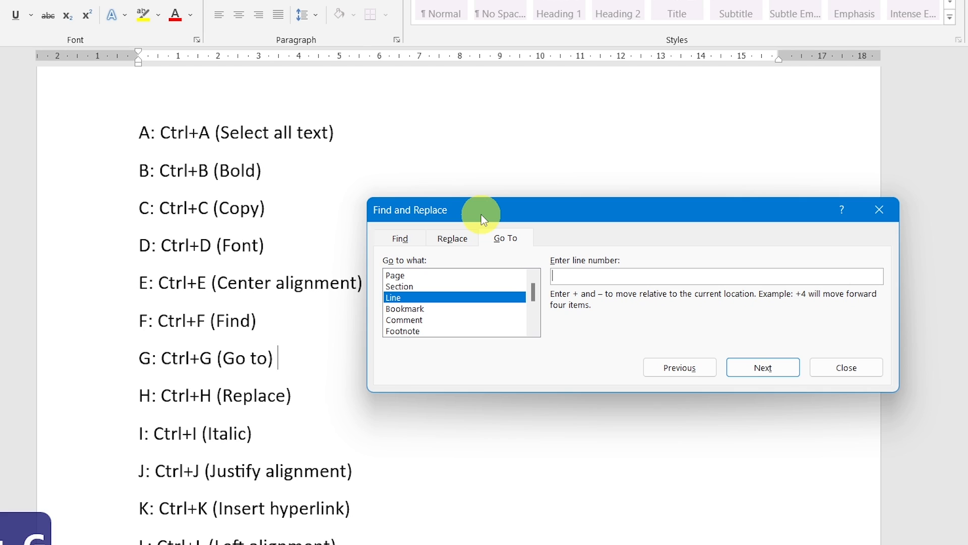
left_click(416, 244)
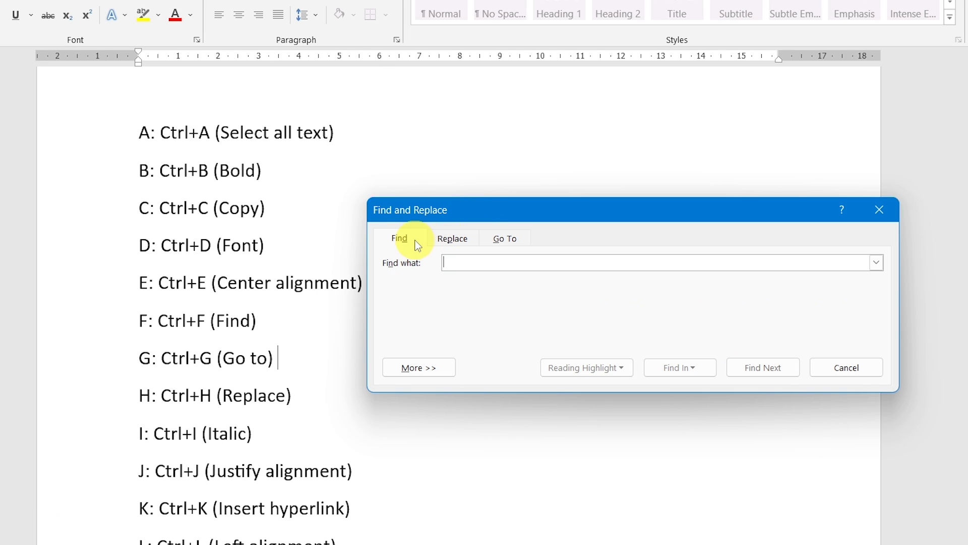
left_click(467, 244)
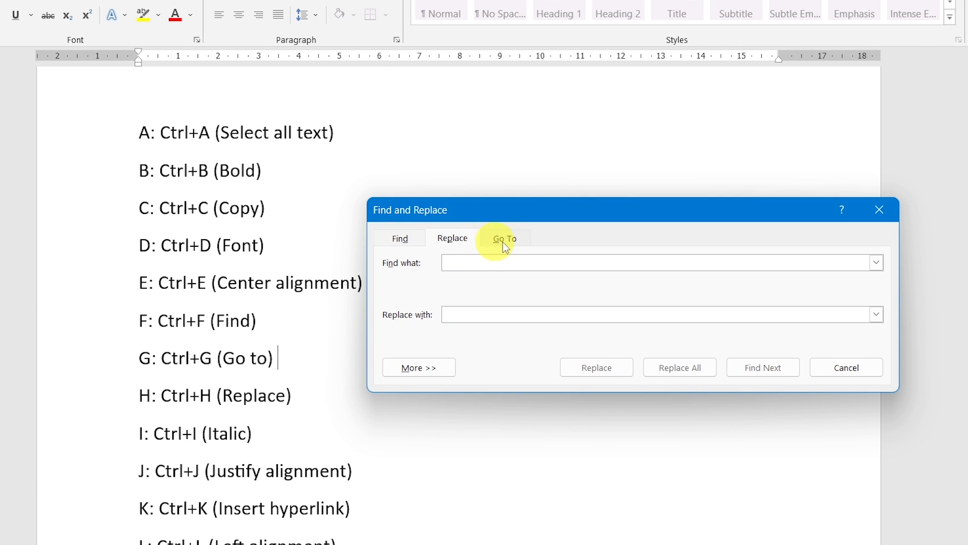
left_click(520, 246)
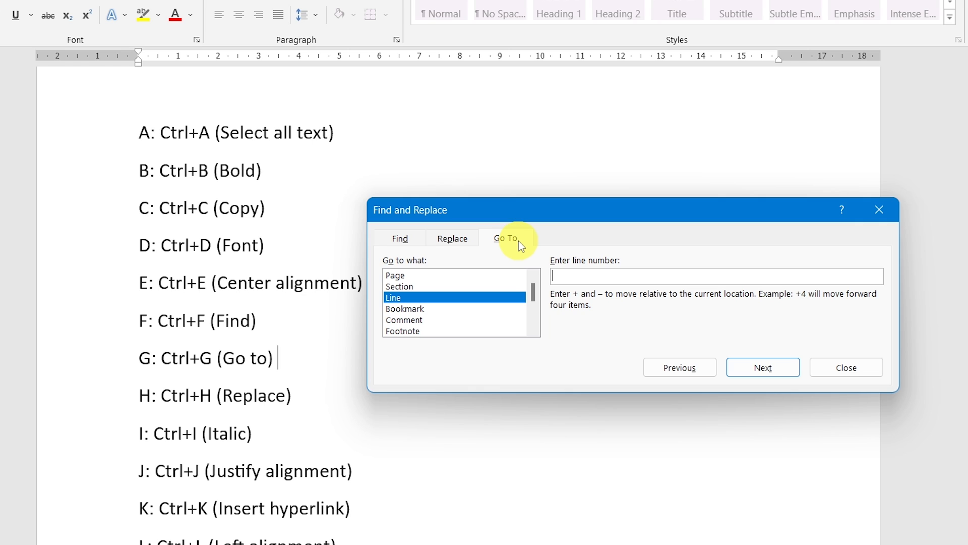
left_click(415, 241)
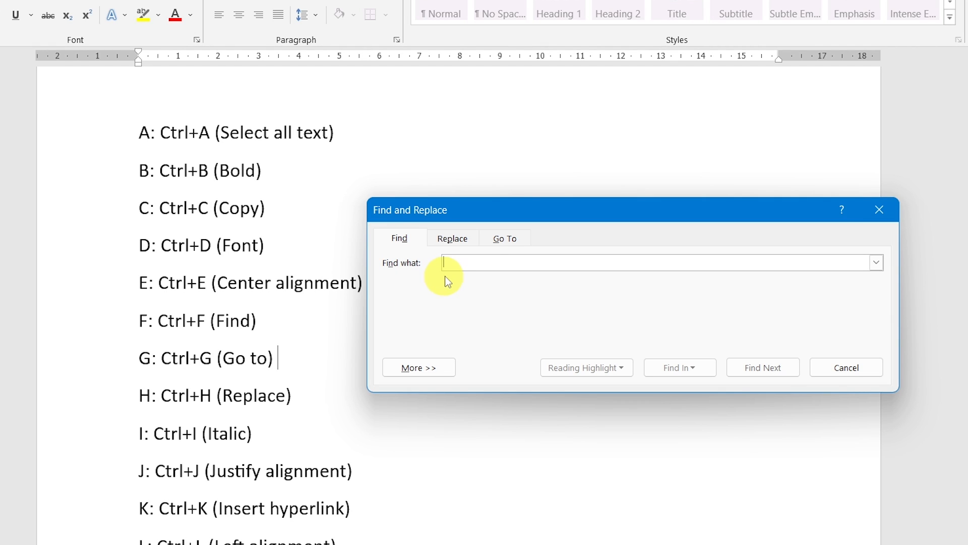
left_click(510, 242)
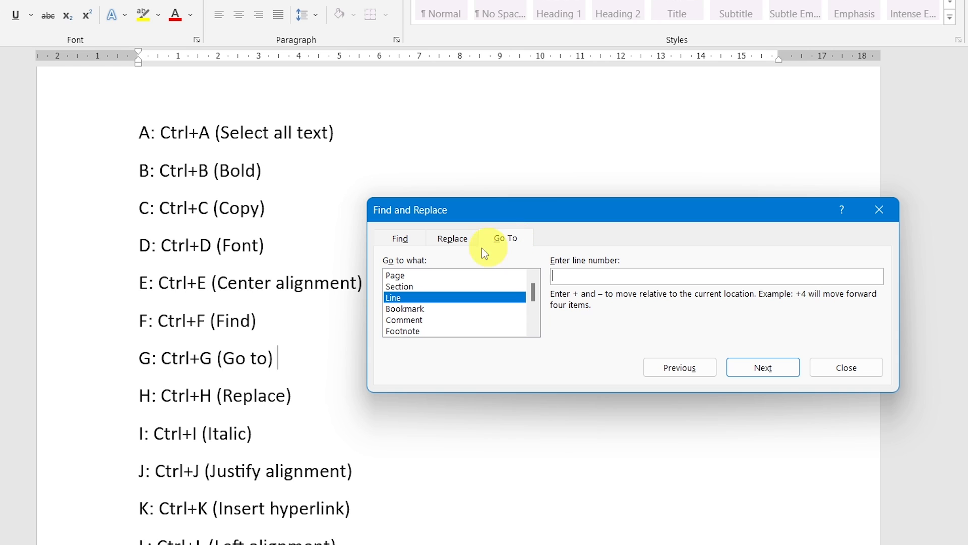
- Look through the Go To targets Page, Section, Line, Bookmark, Comment and Footnote
left_click(425, 274)
left_click(427, 286)
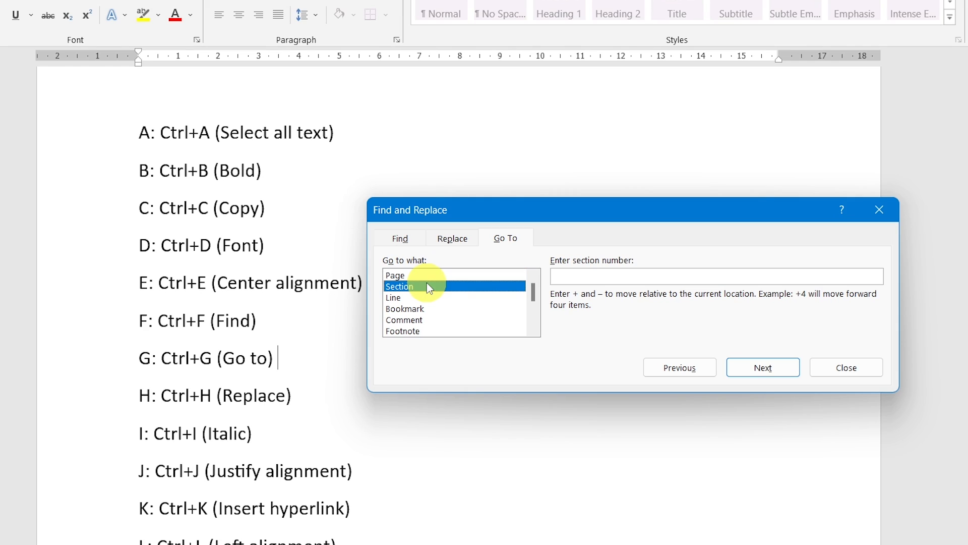
left_click(428, 298)
left_click(437, 307)
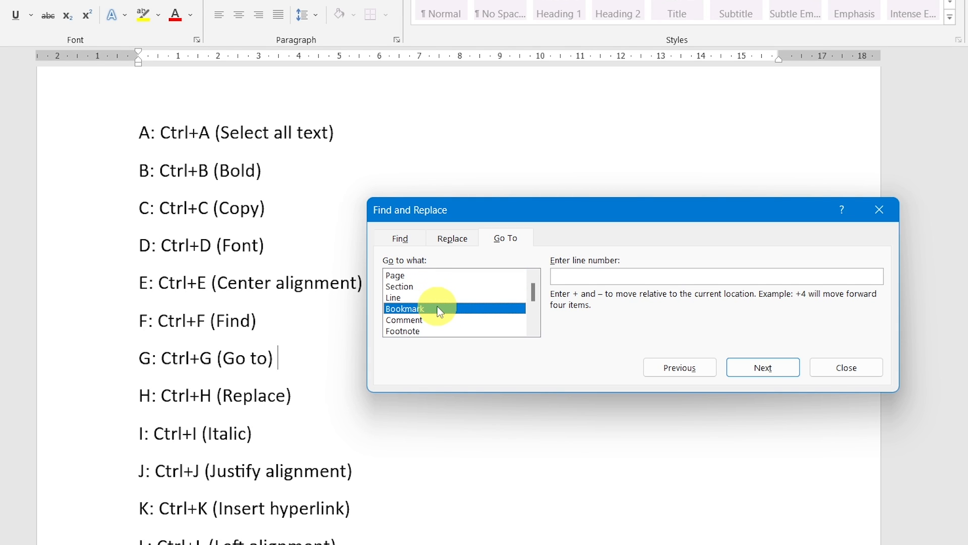
left_click(437, 319)
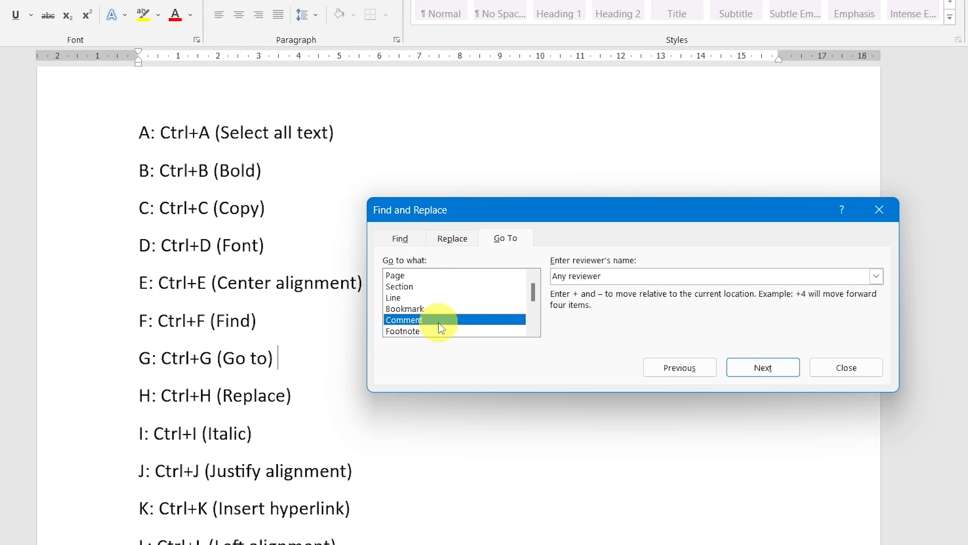
left_click(440, 330)
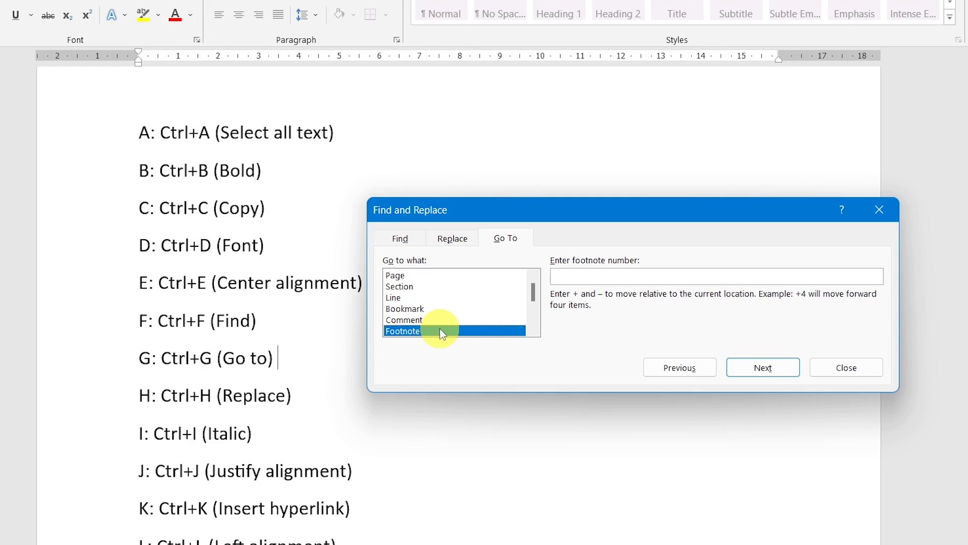
- Go to line number 12 of the document and close the Find and Replace dialog
left_click(437, 298)
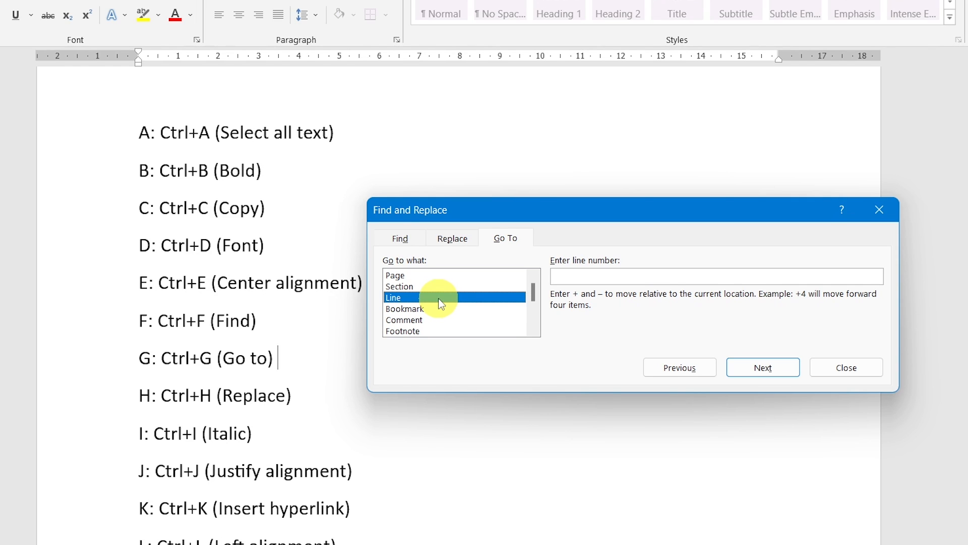
left_click(585, 276)
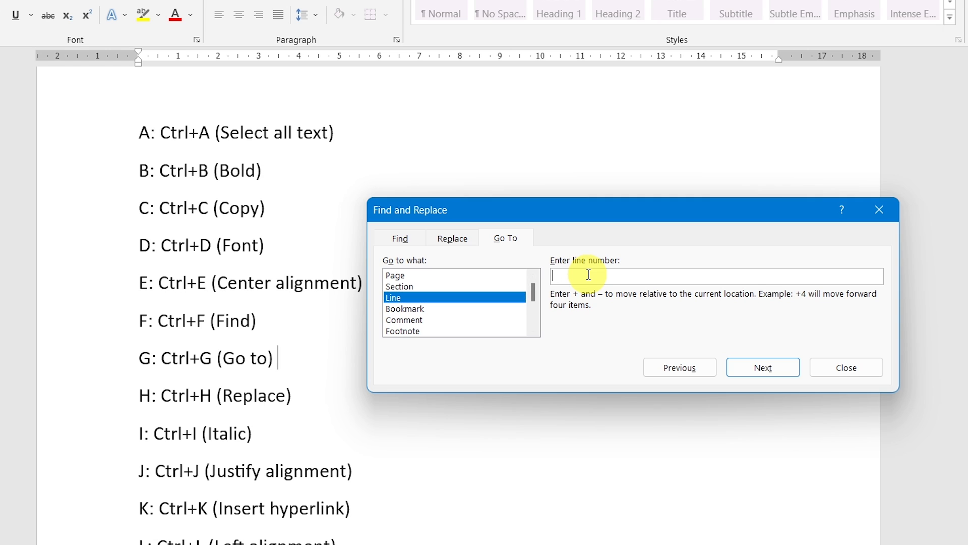
type("12")
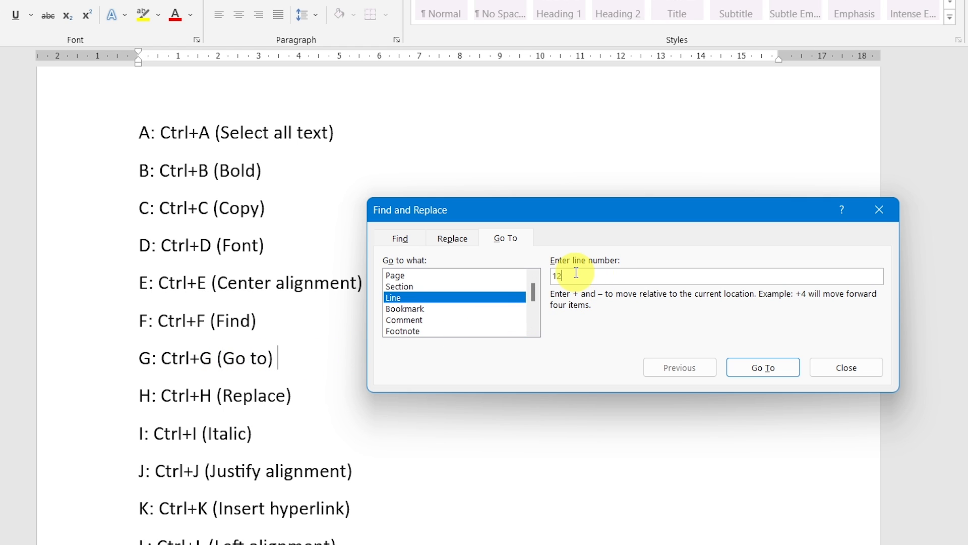
left_click(747, 377)
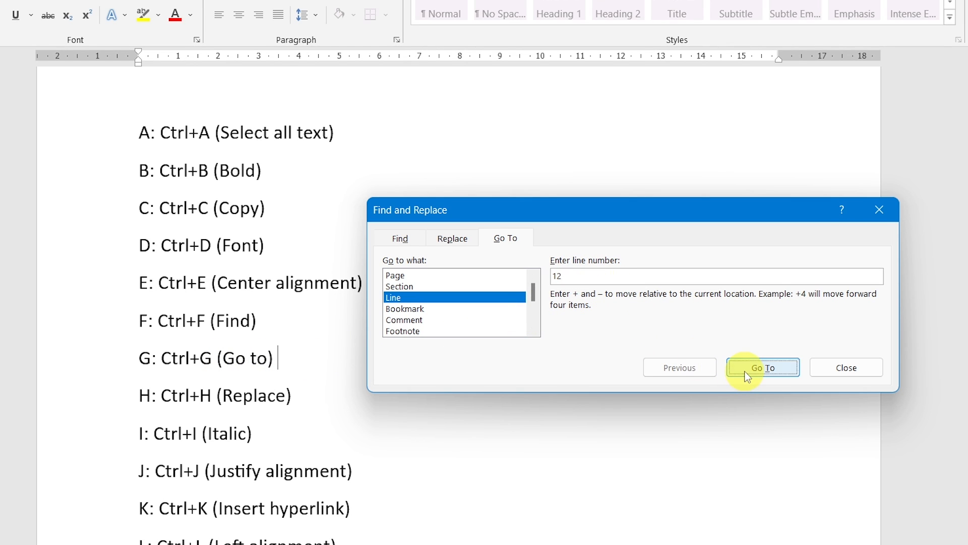
left_click(842, 370)
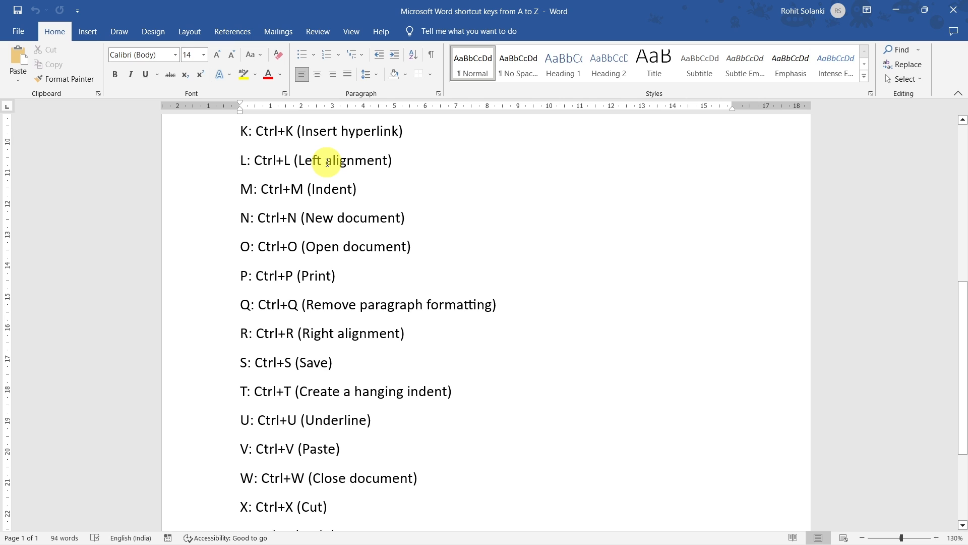
- Insert three page breaks after line Z, the "Undo" entry, at the end of the document
scroll(363, 207, "down", 3)
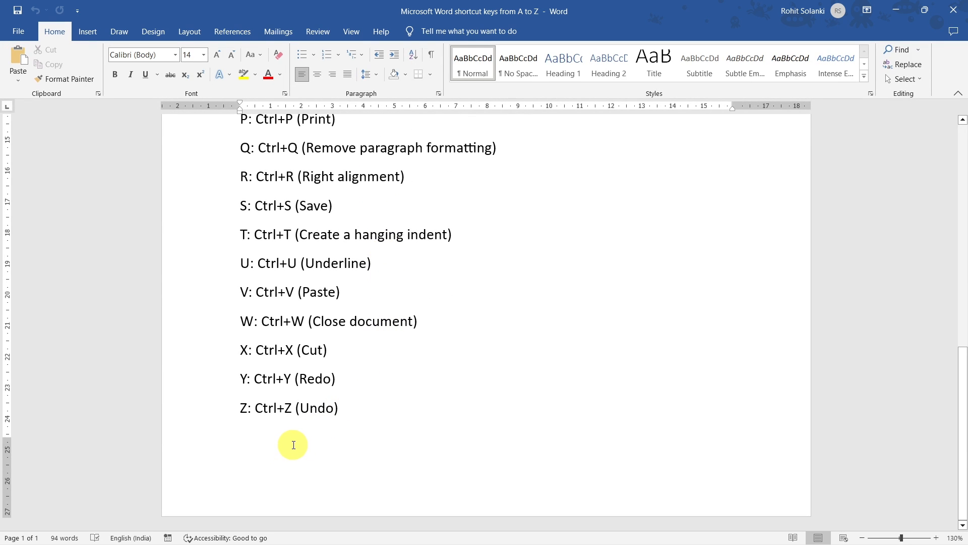
left_click(368, 411)
key("ctrl+Return")
key("ctrl+Return")
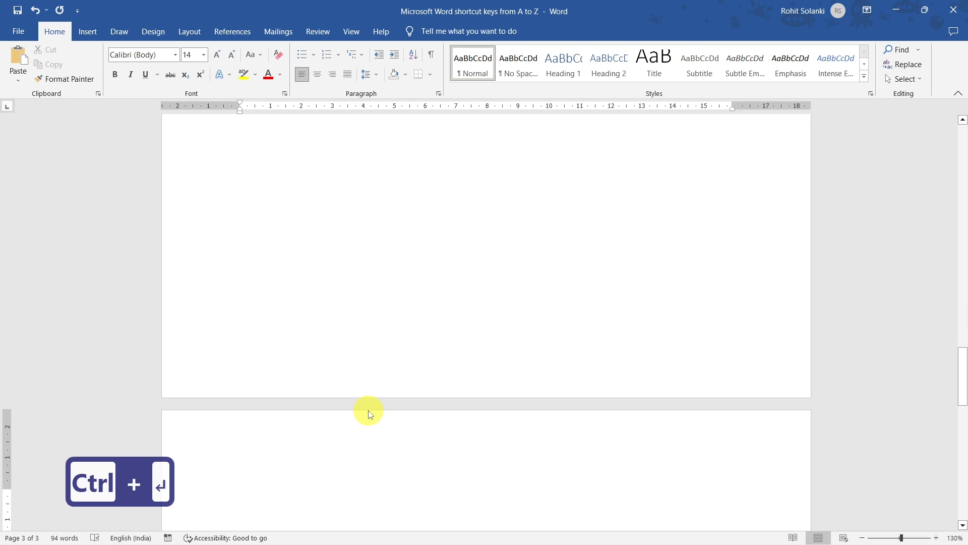
key("ctrl+Return")
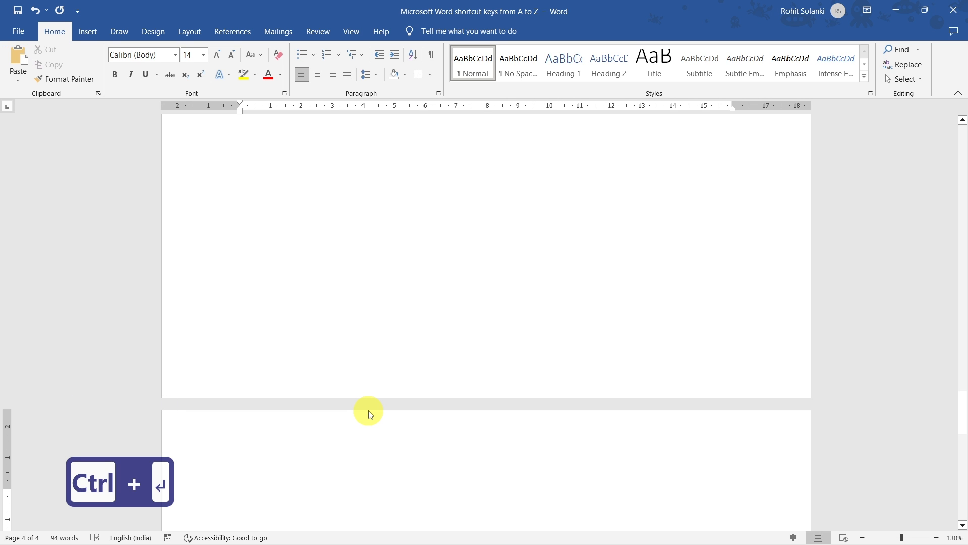
- Label the three blank pages after the list as "PAGE NO 4", "PAGE NO 3" and "PAGE 2", working backwards from the last page
type("PAGE NO 4")
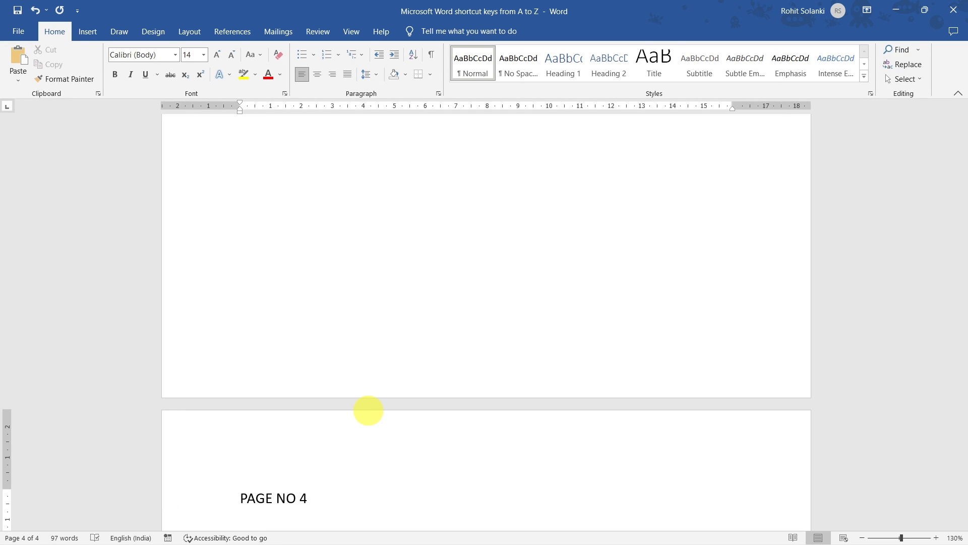
scroll(368, 410, "up", 10)
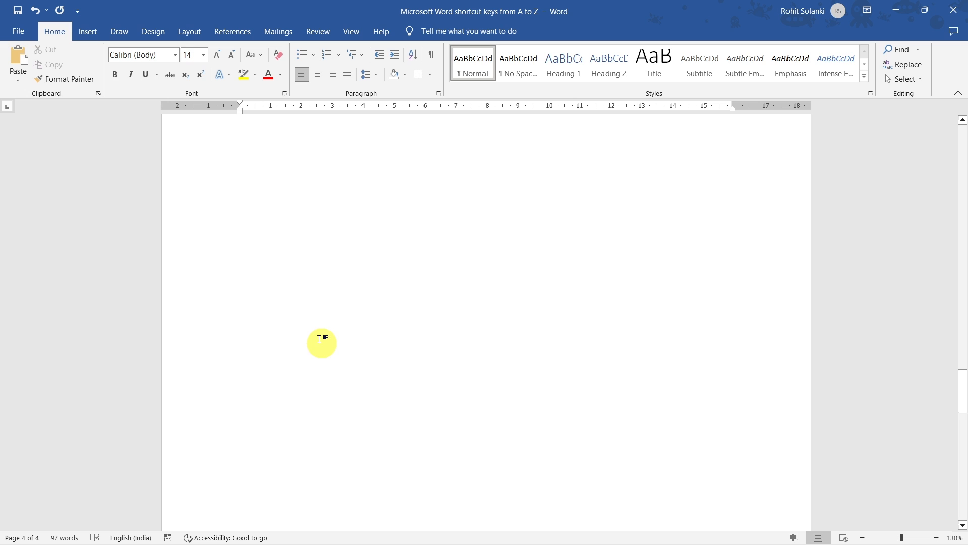
left_click(296, 258)
type("PAGE NO 3")
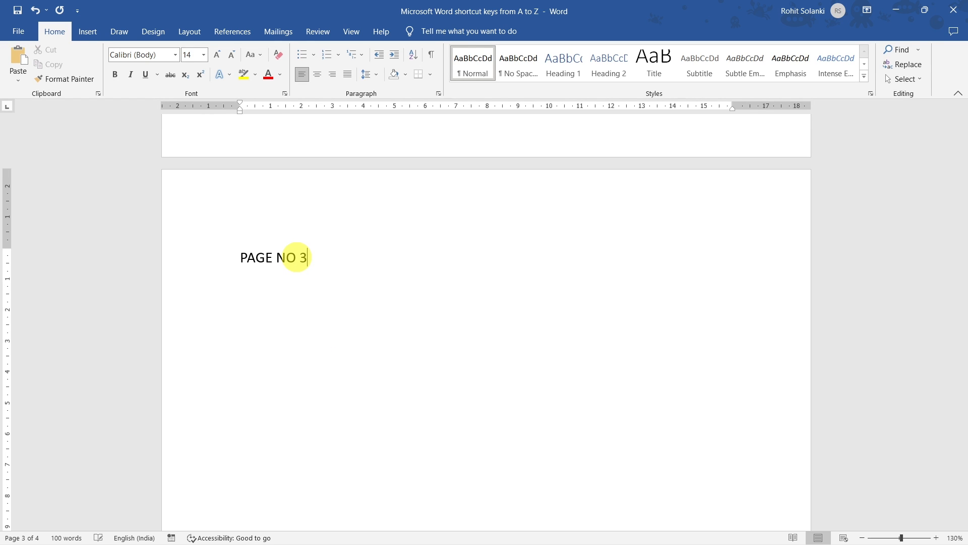
scroll(297, 253, "up", 15)
left_click(296, 253)
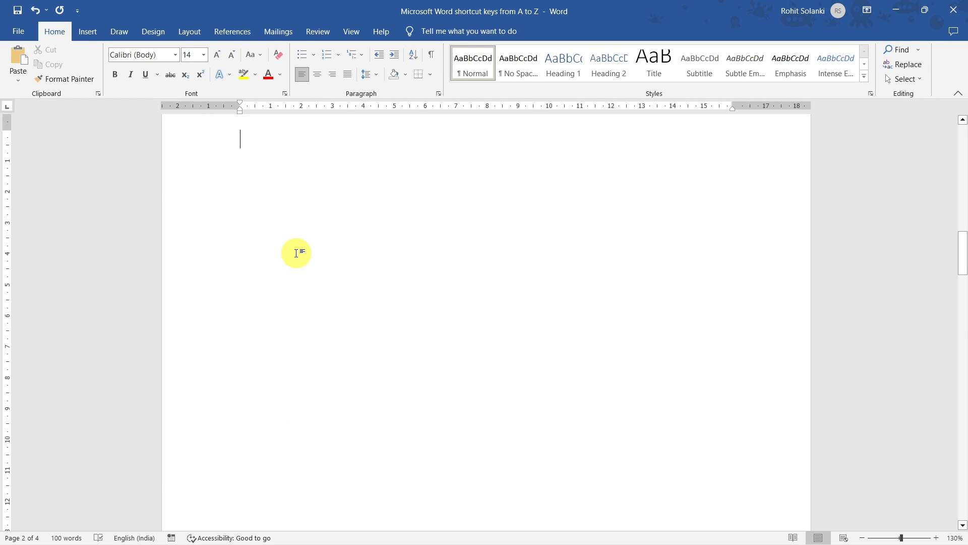
type("PAGE 2")
- Return to the list on the first page, use Go To to jump to page 3, and close the Find and Replace dialog
scroll(296, 253, "up", 9)
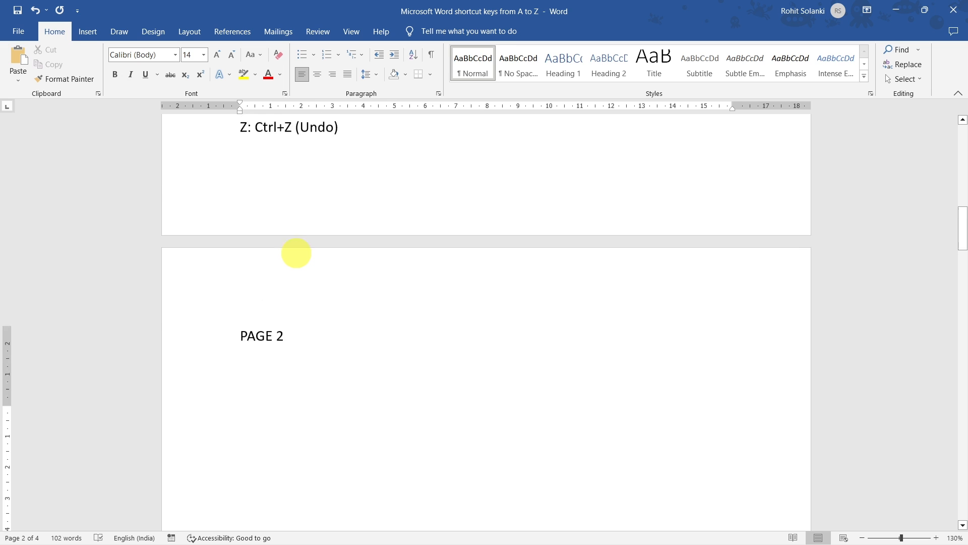
scroll(296, 252, "up", 9)
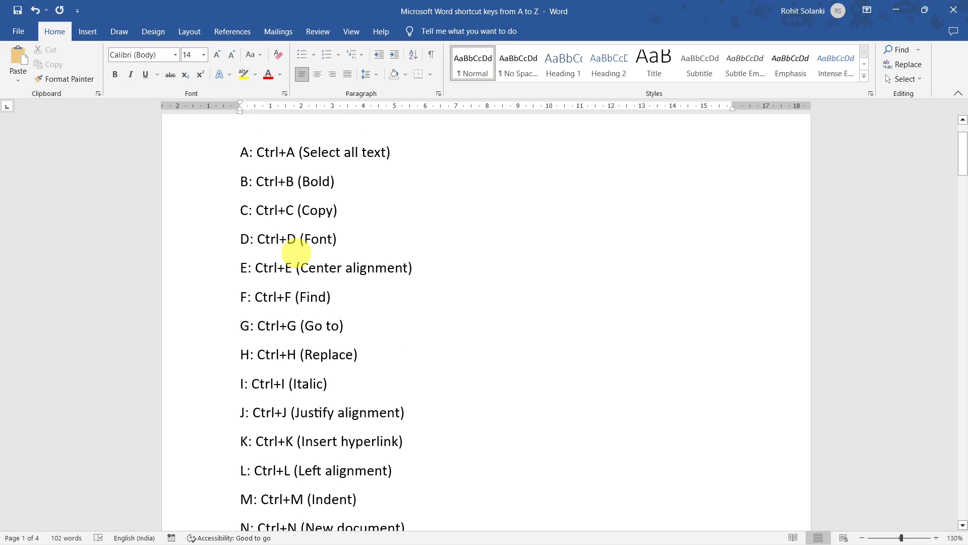
key("ctrl+g")
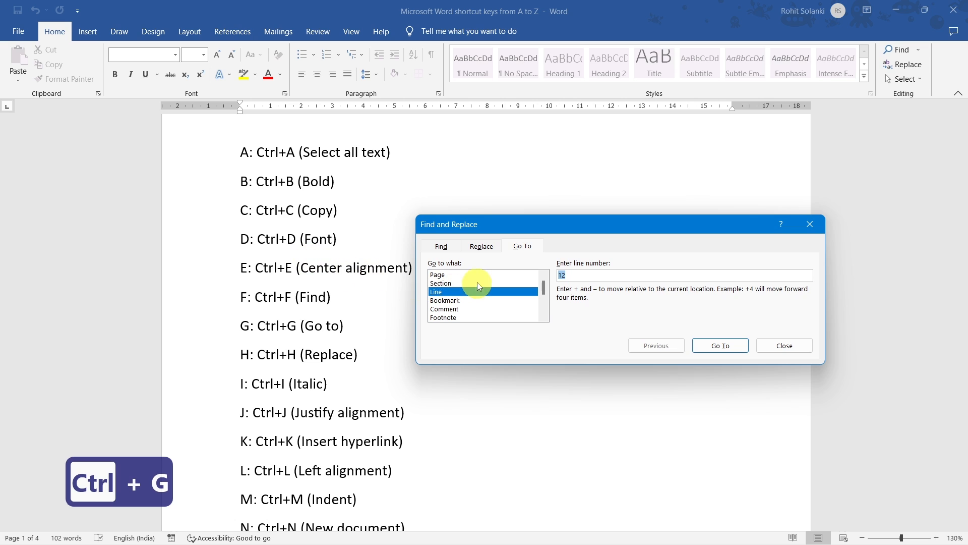
left_click(462, 275)
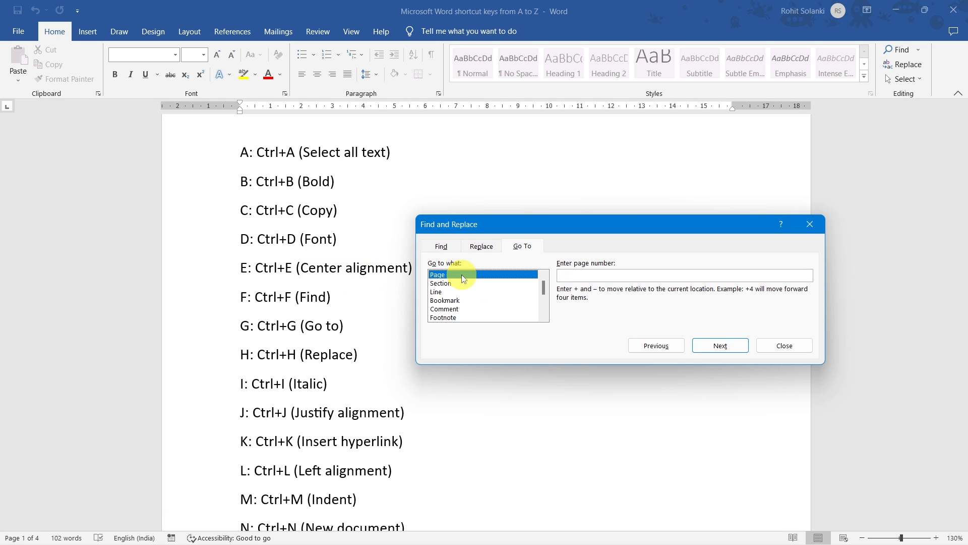
left_click(574, 274)
type("3")
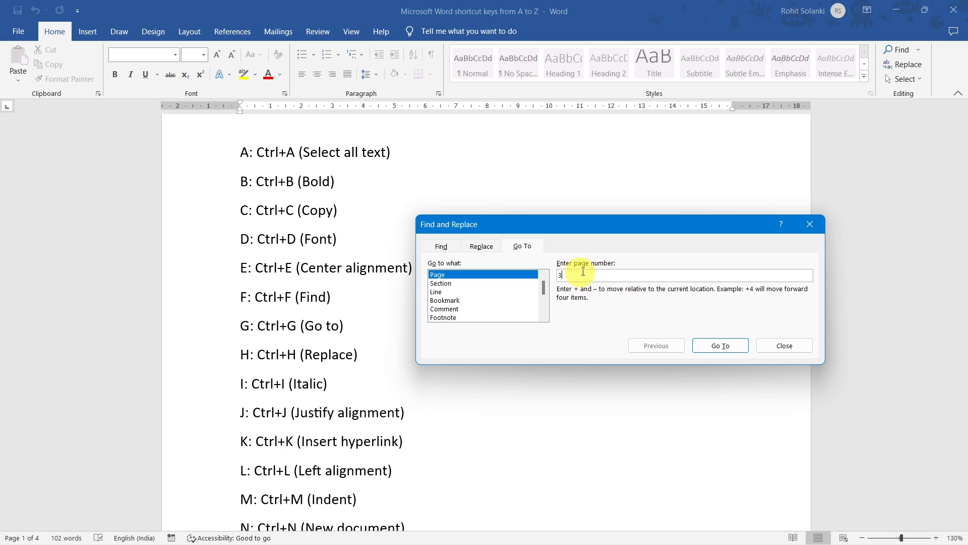
left_click(707, 347)
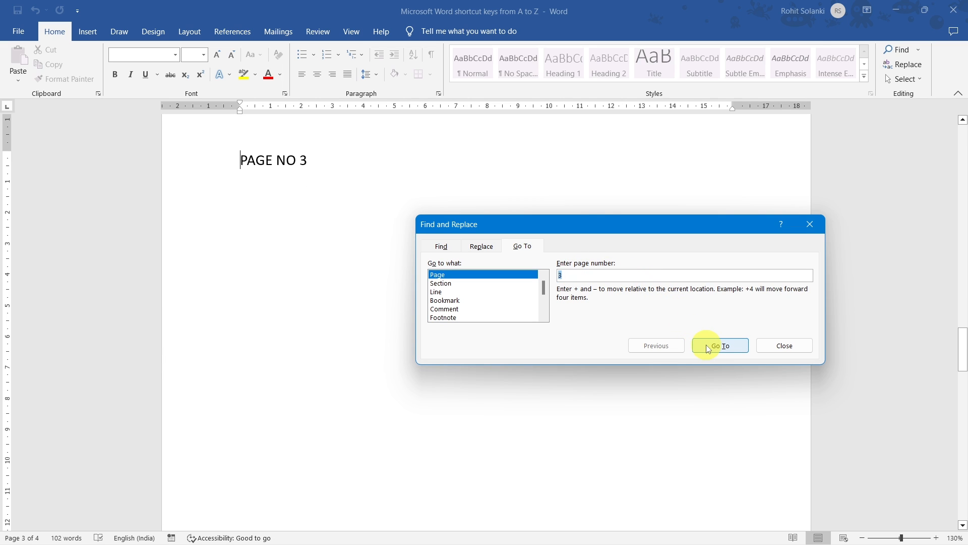
left_click(770, 343)
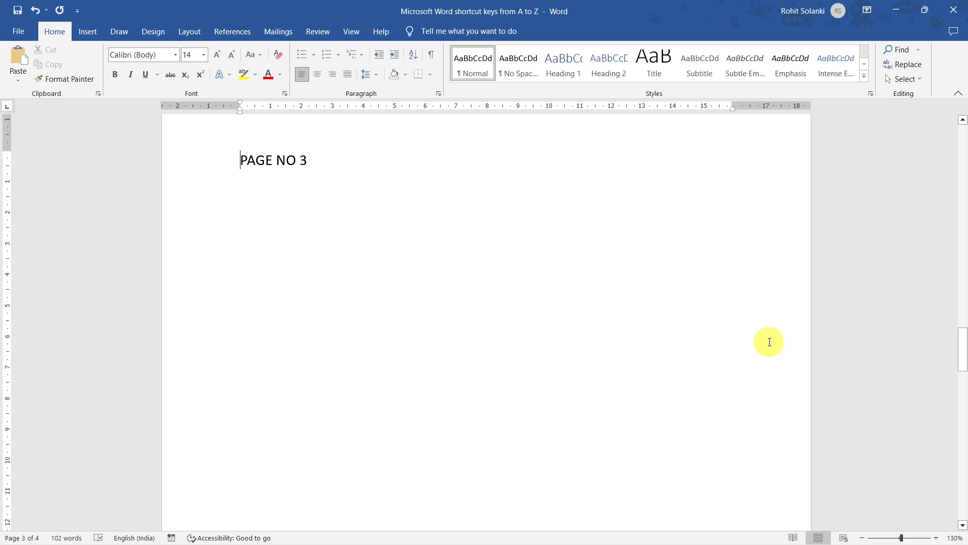
- With the cursor at the end of line H, open Replace, review its Find what and Replace with fields, and close the dialog
scroll(769, 341, "up", 15)
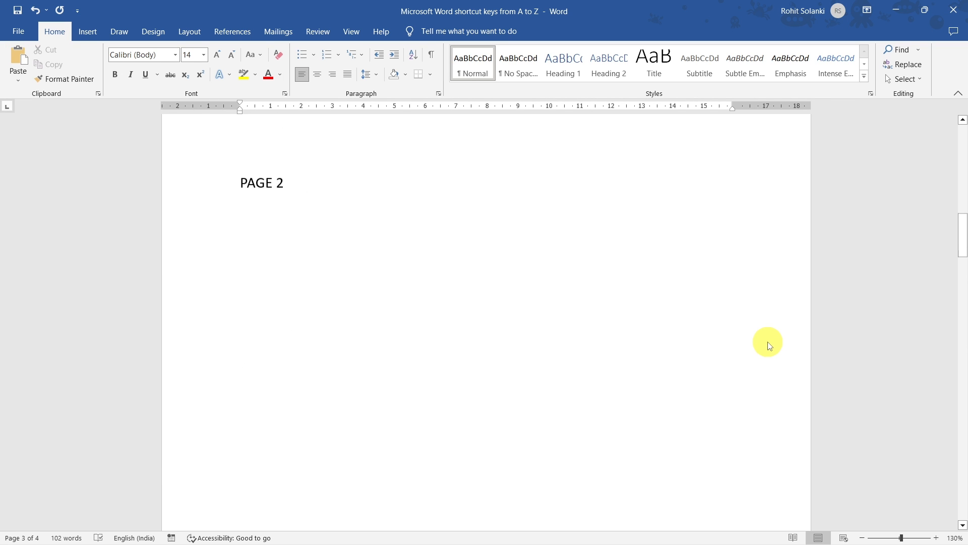
scroll(768, 343, "up", 12)
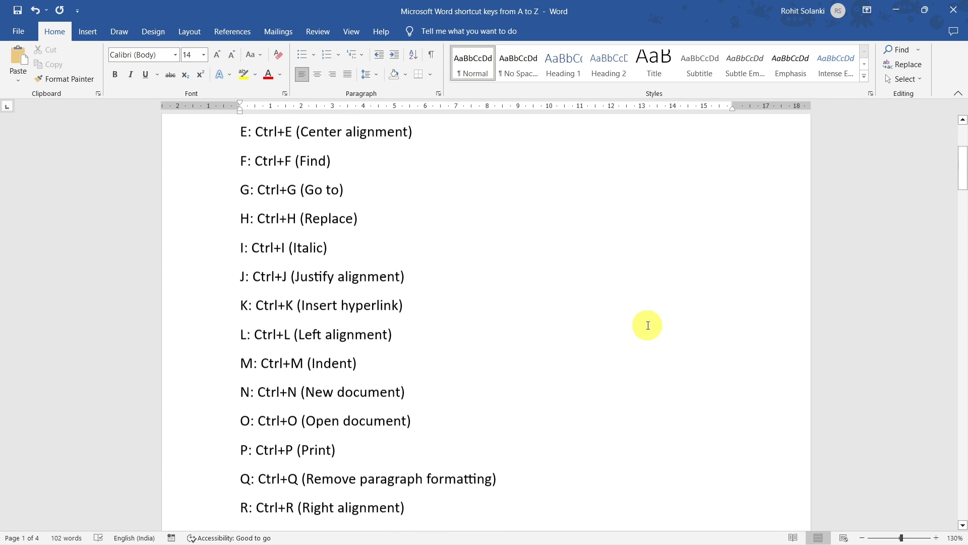
scroll(648, 325, "up", 3)
left_click(351, 325)
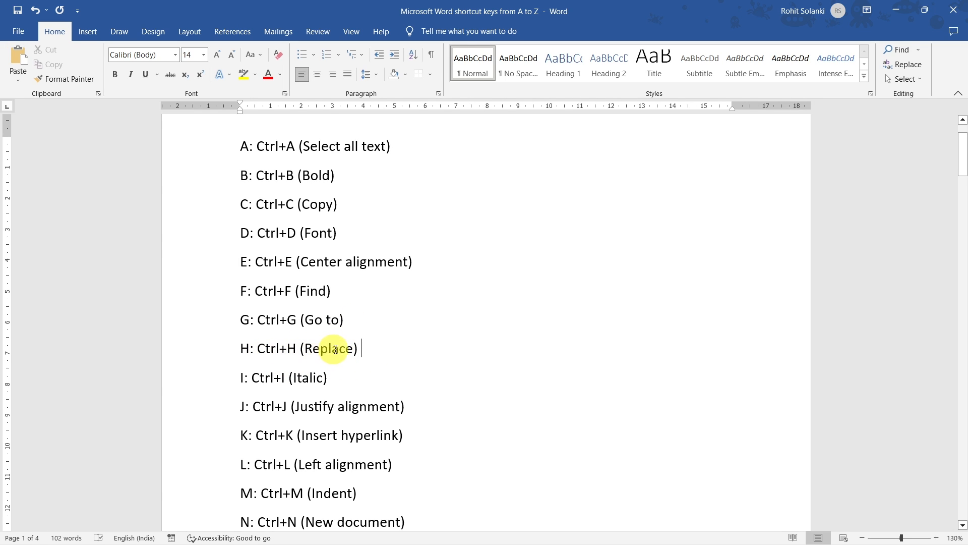
key("ctrl+h")
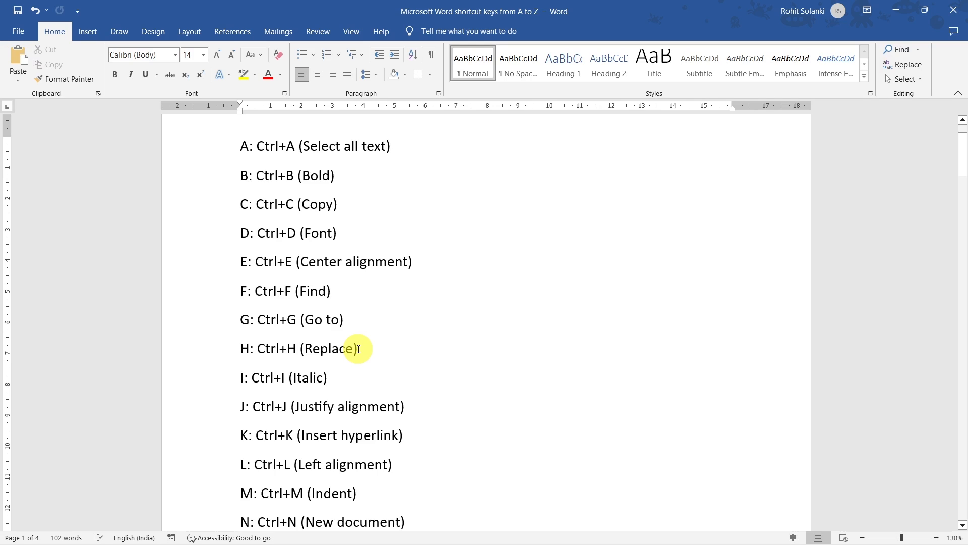
key("ctrl+h")
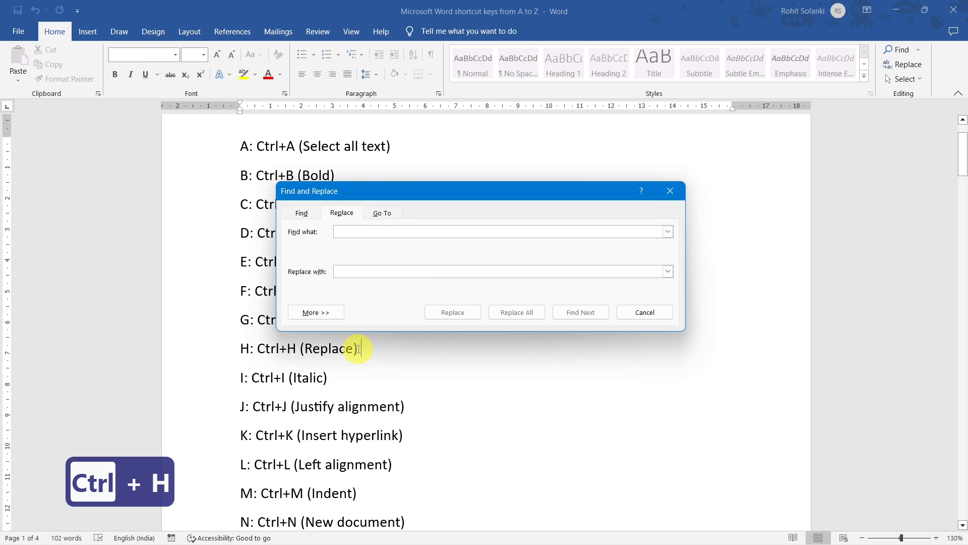
left_click_drag(386, 197, 529, 243)
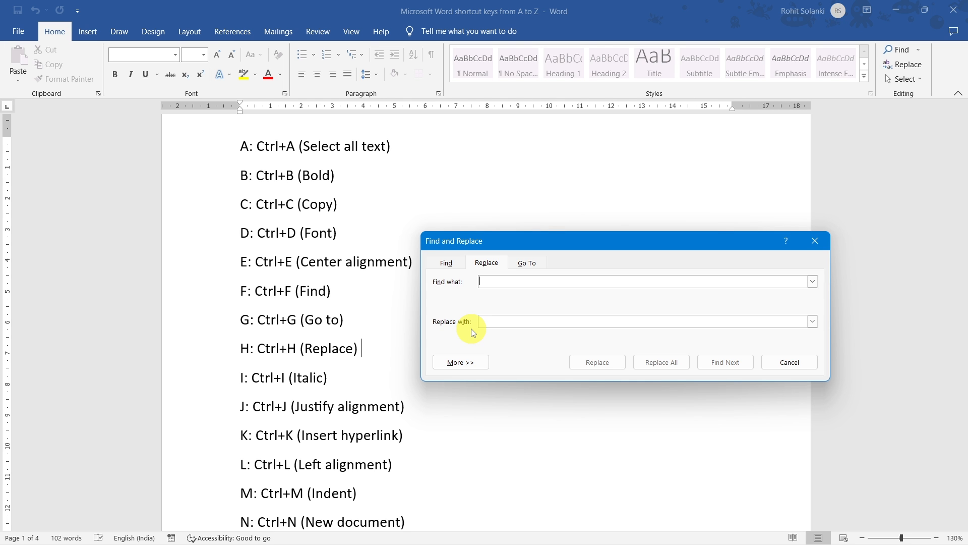
left_click(780, 363)
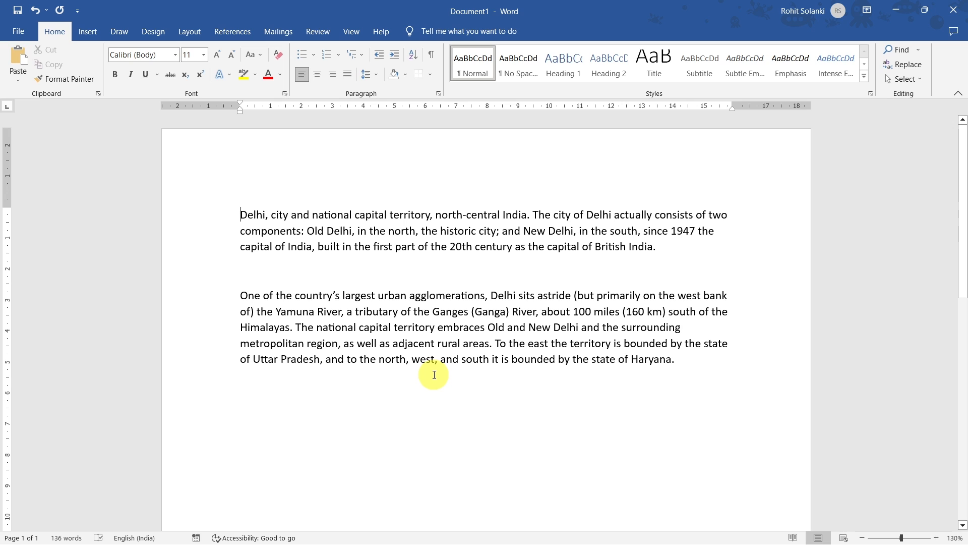
- In Document1, replace "delhi" with "mumbai" one occurrence at a time, in "The city of Delhi" and "Old Delhi" of the first paragraph
left_click_drag(241, 214, 266, 213)
left_click(267, 218)
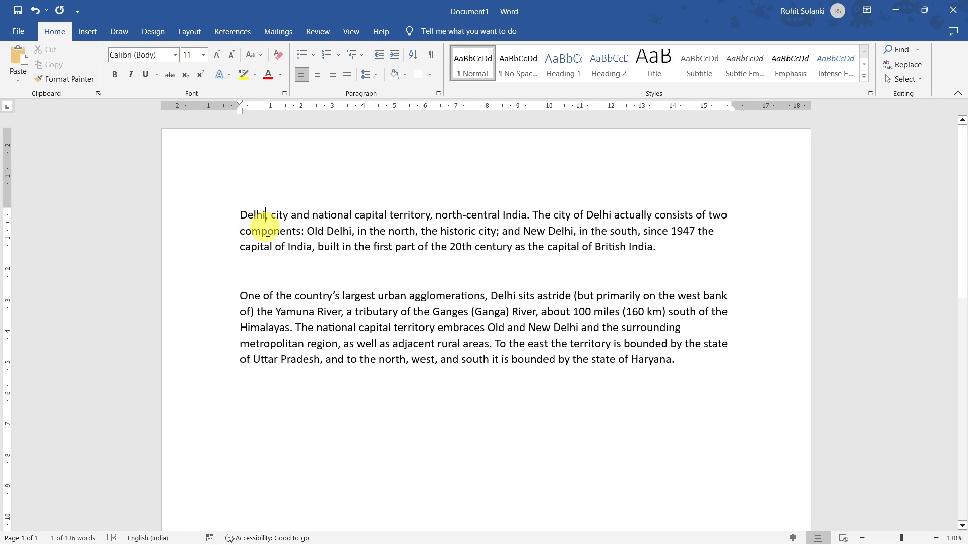
key("ctrl+h")
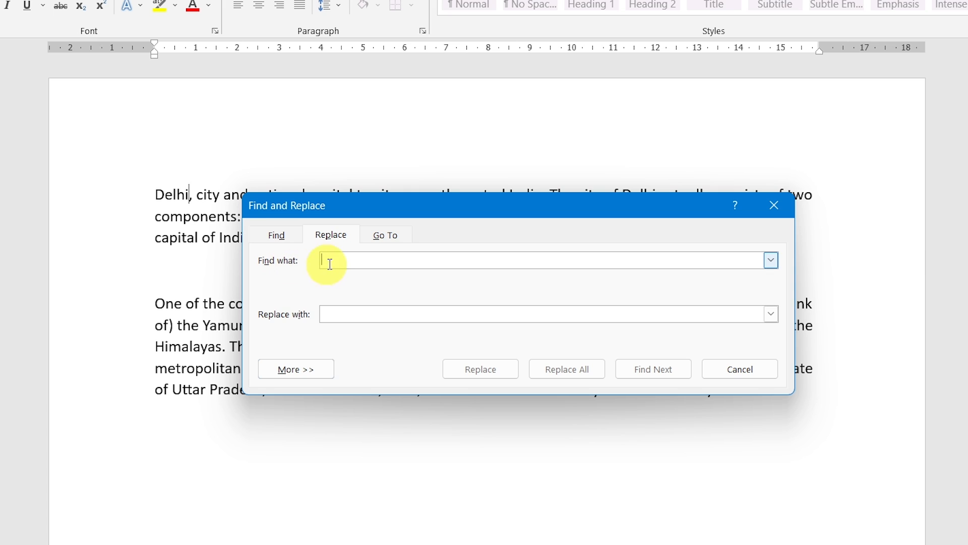
type("delhi")
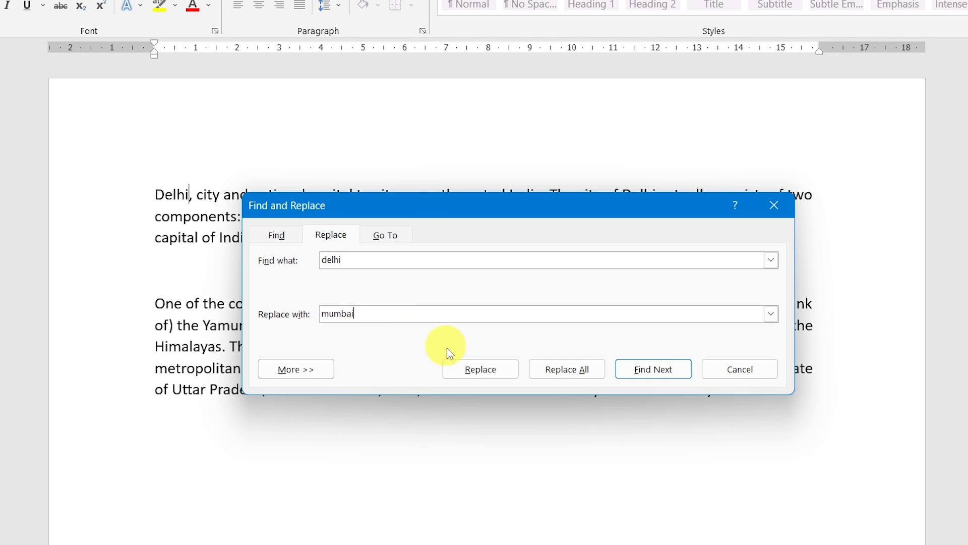
left_click(472, 368)
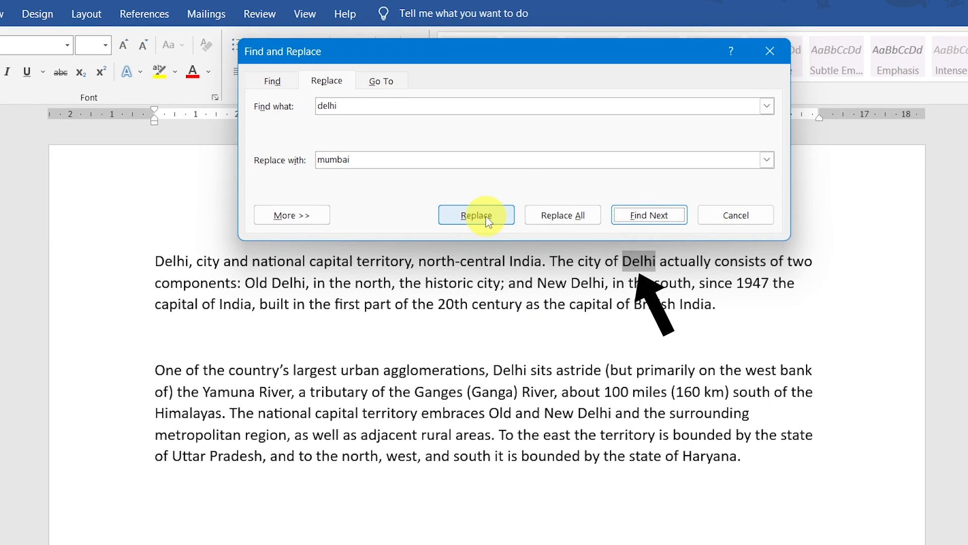
left_click(485, 216)
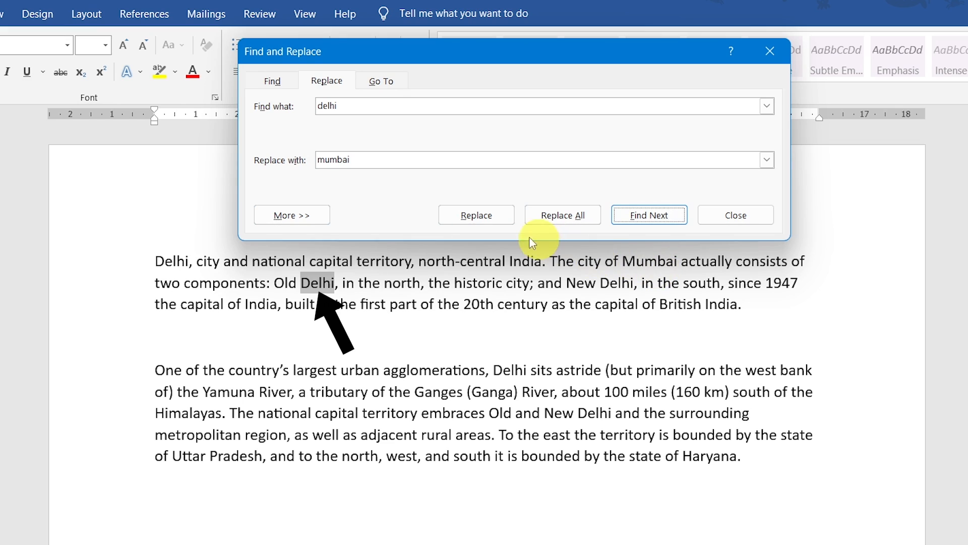
left_click(469, 218)
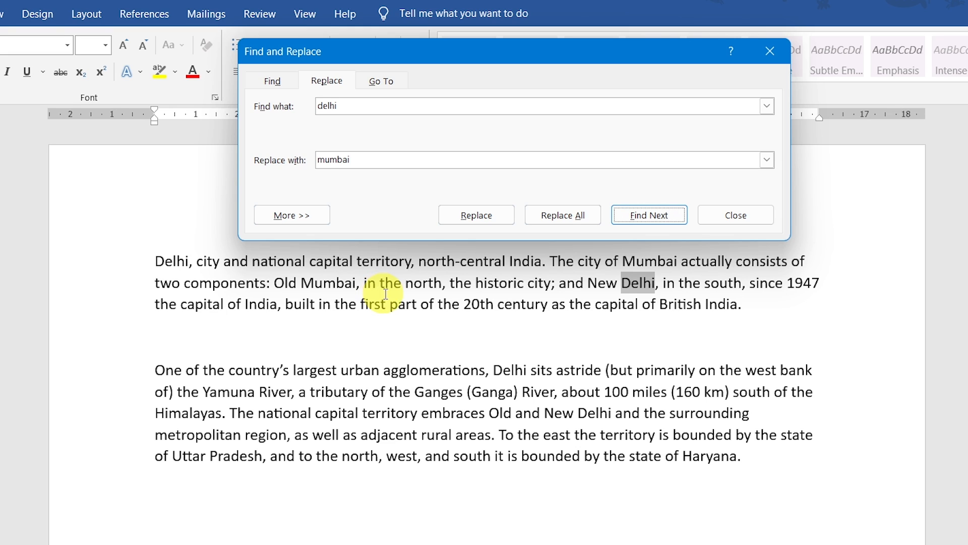
- Replace all remaining occurrences of "delhi" with "mumbai" at once and close the Find and Replace dialog
left_click(564, 220)
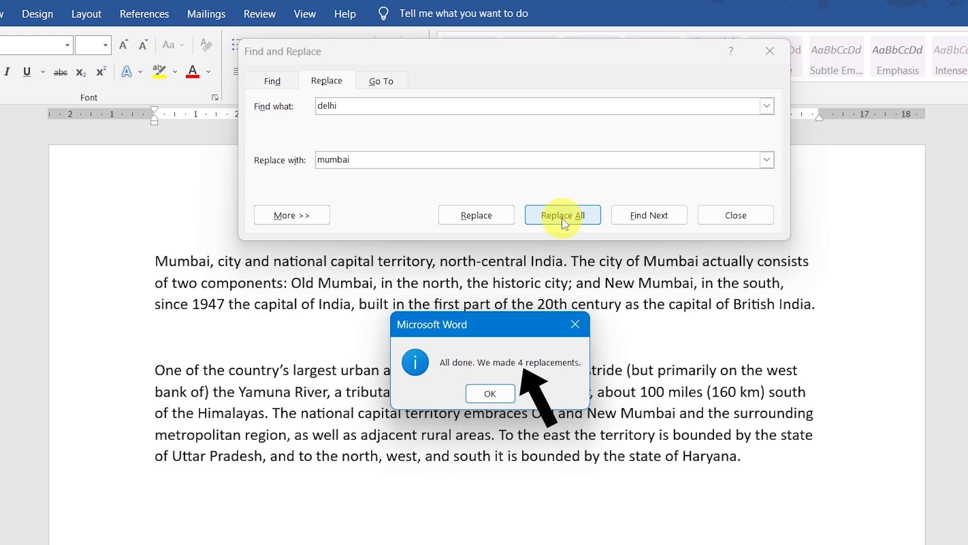
left_click(493, 392)
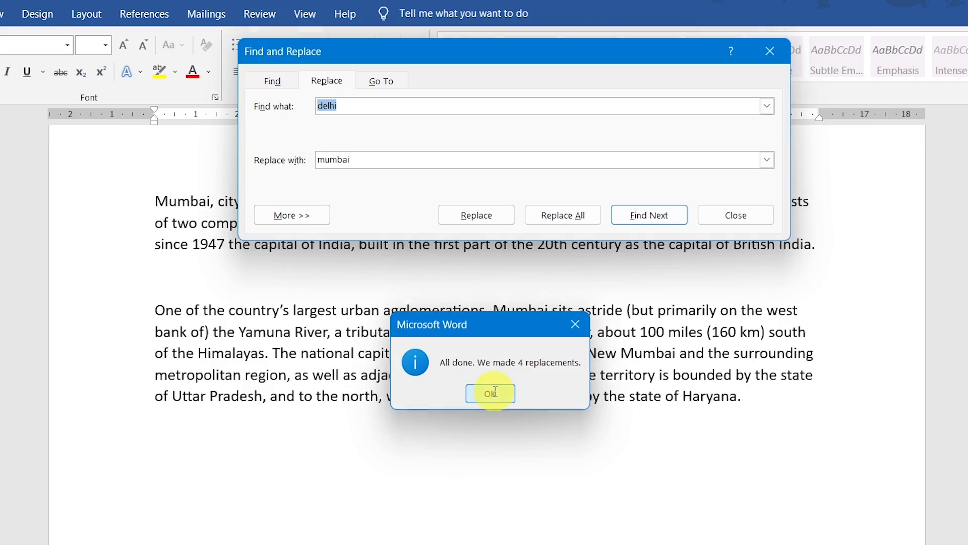
left_click(734, 214)
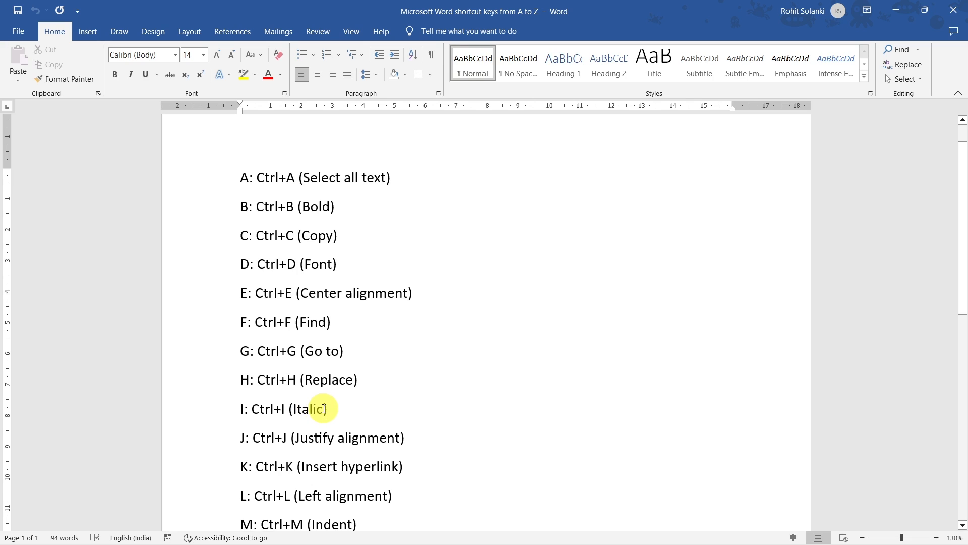
- In the shortcut list document, italicize the word "Italic" in line I and clear the selection
left_click_drag(293, 409, 326, 409)
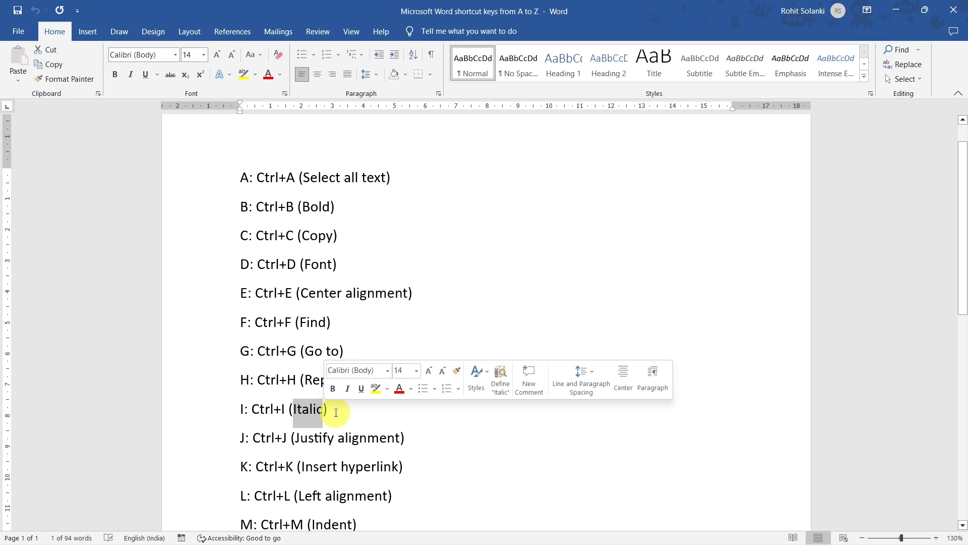
key("ctrl+i")
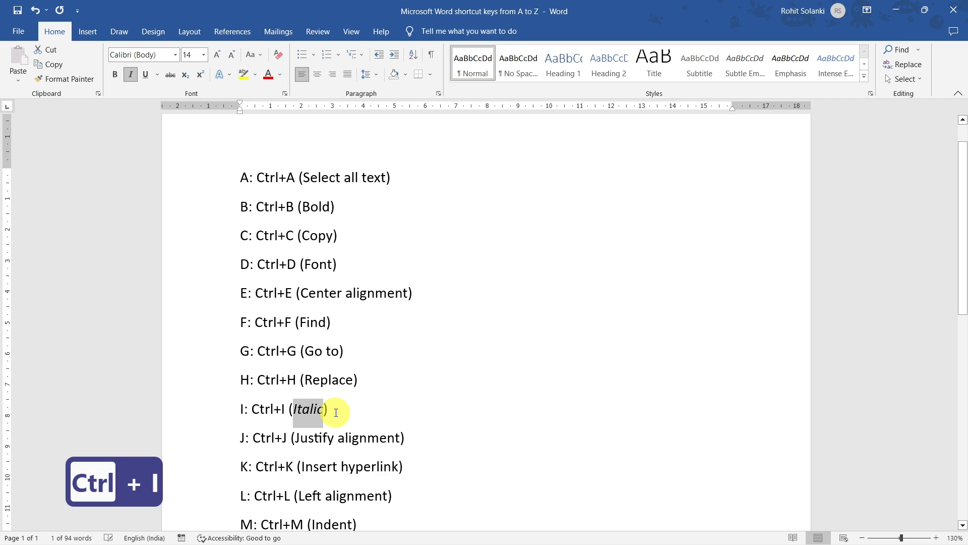
left_click(370, 413)
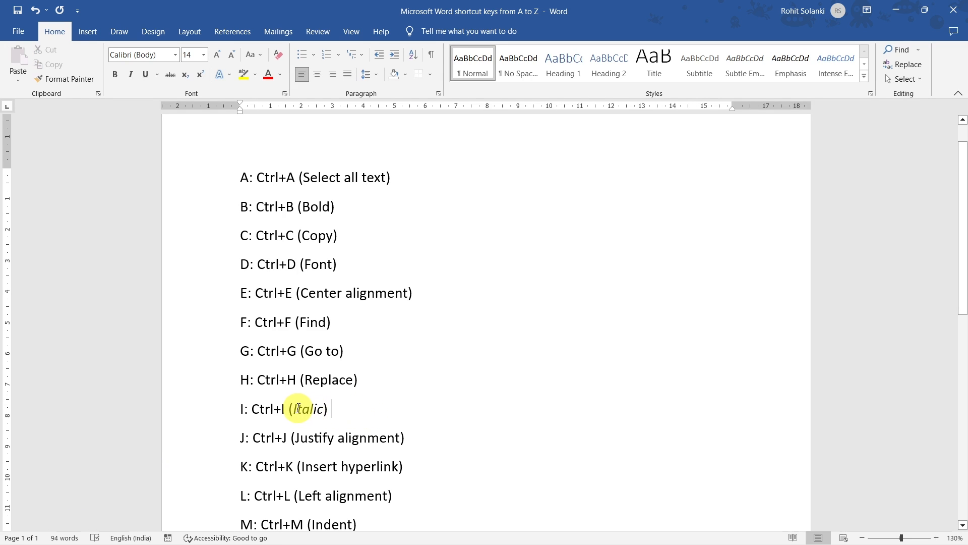
- Switch italics off and on twice for the word "Italic" in line I, and deselect it
left_click_drag(294, 410, 324, 410)
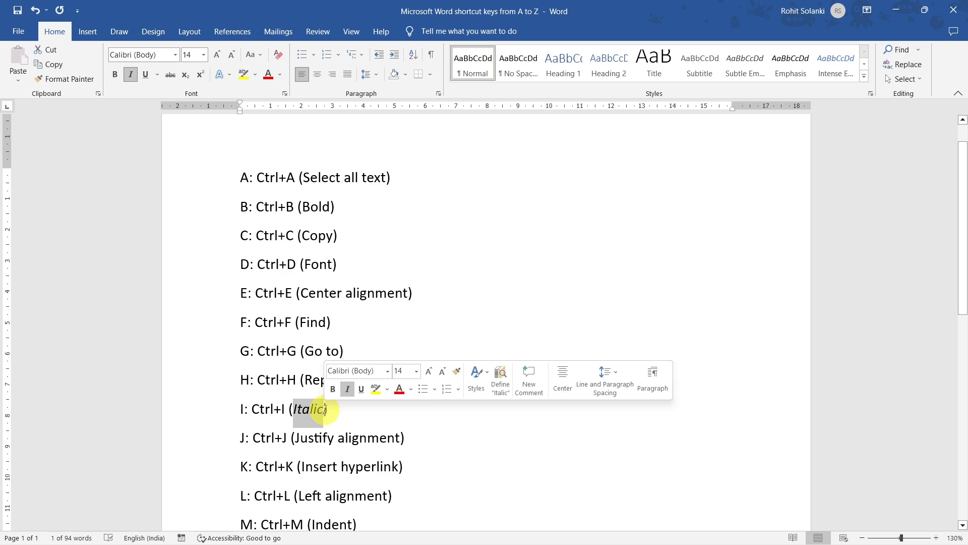
left_click(132, 76)
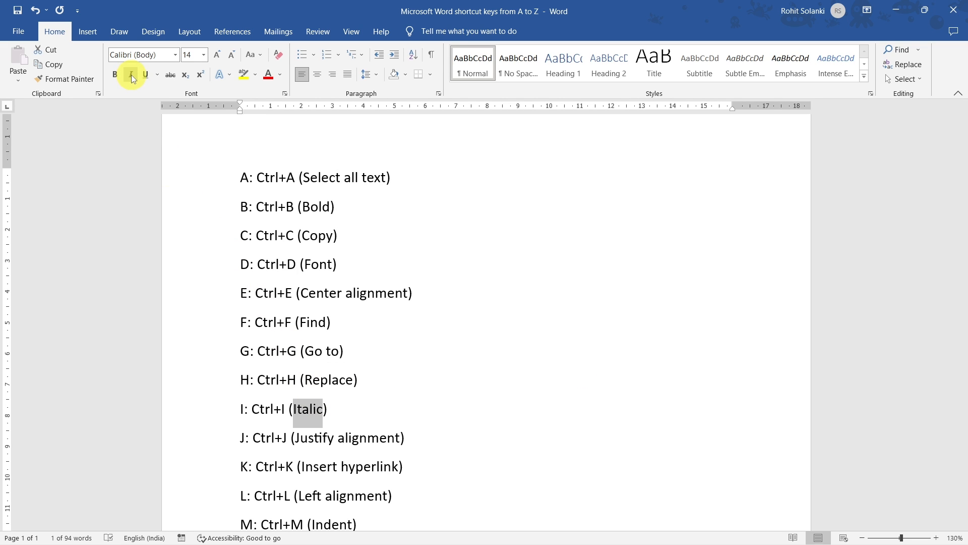
left_click(132, 76)
left_click(132, 76)
left_click(132, 76)
left_click(329, 410)
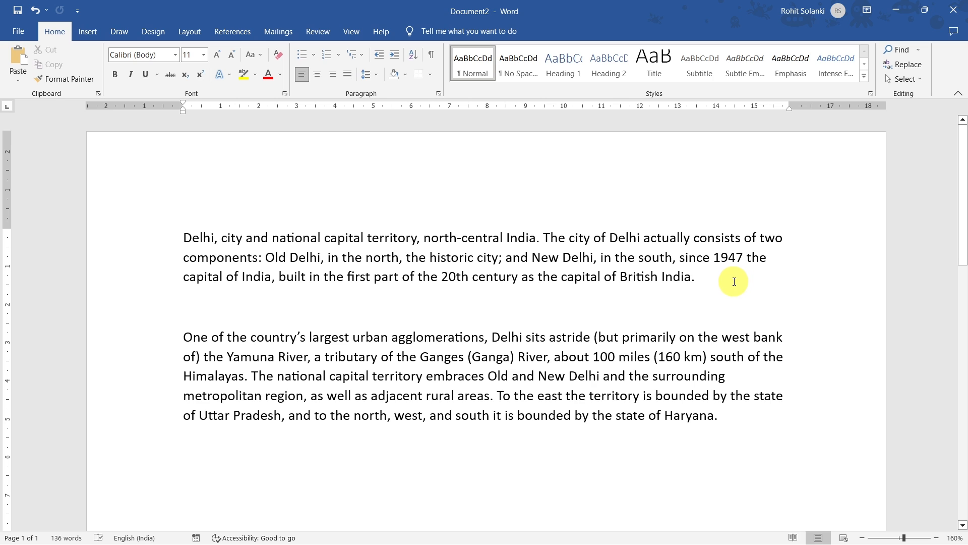
- In Document2, apply Justify alignment to the first paragraph about Delhi
left_click_drag(709, 277, 146, 242)
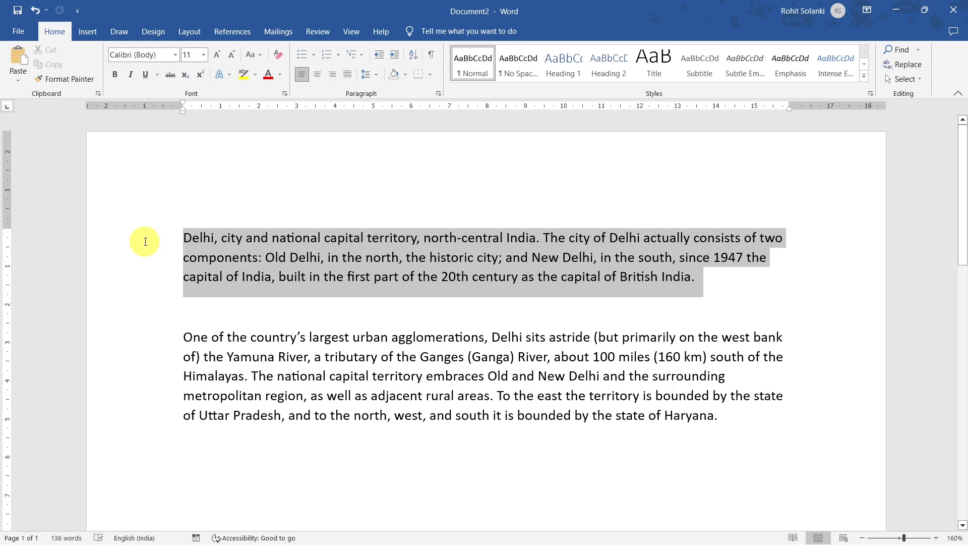
key("ctrl+j")
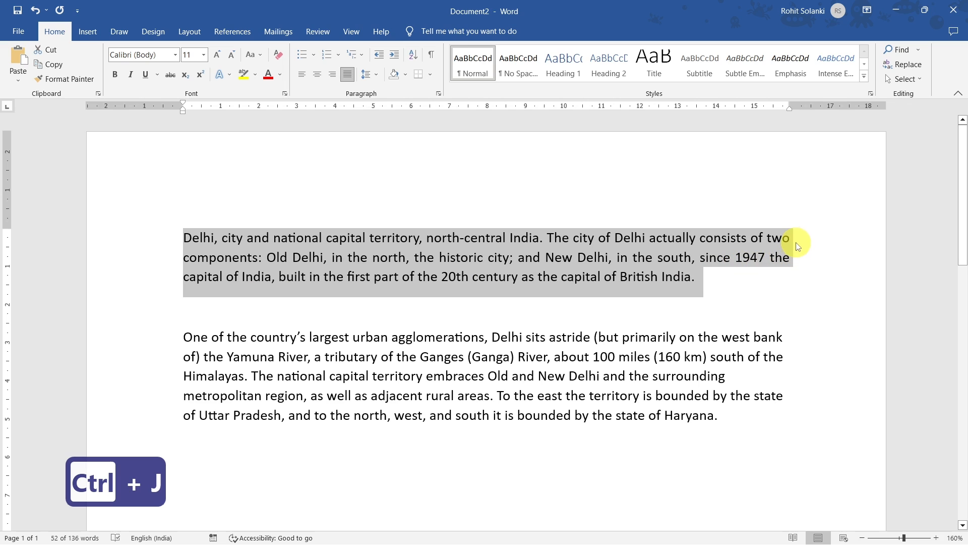
- Select all the text in Document2 and apply Justify alignment to both paragraphs
left_click(795, 282)
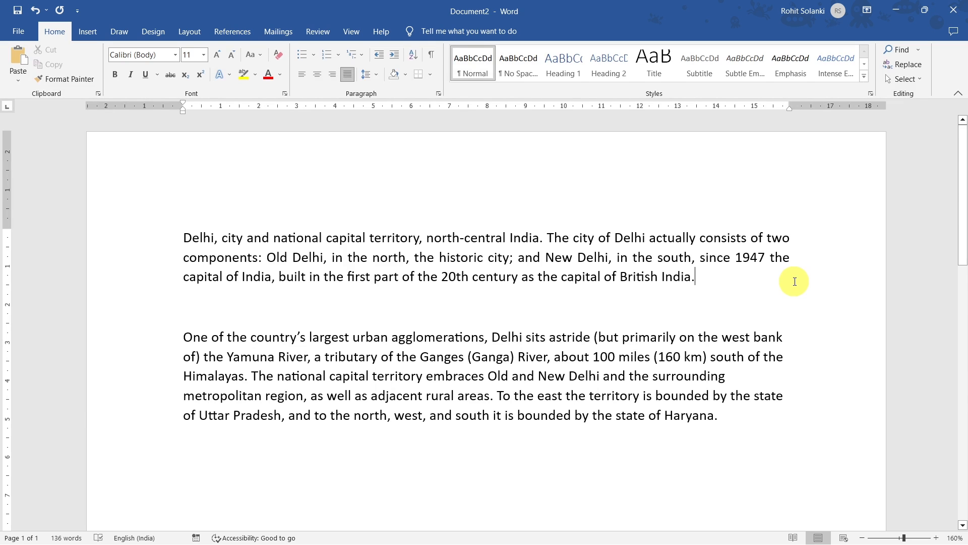
key("ctrl+a")
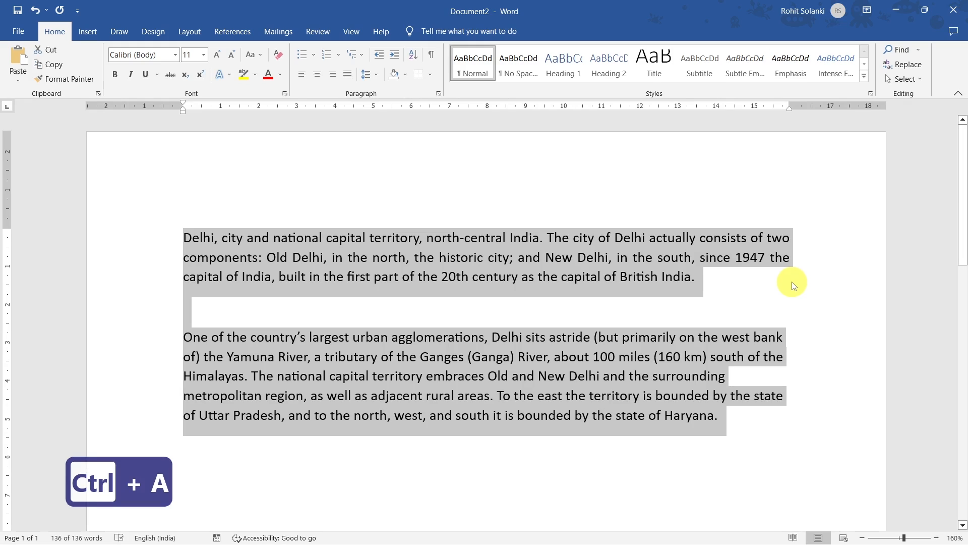
key("ctrl+j")
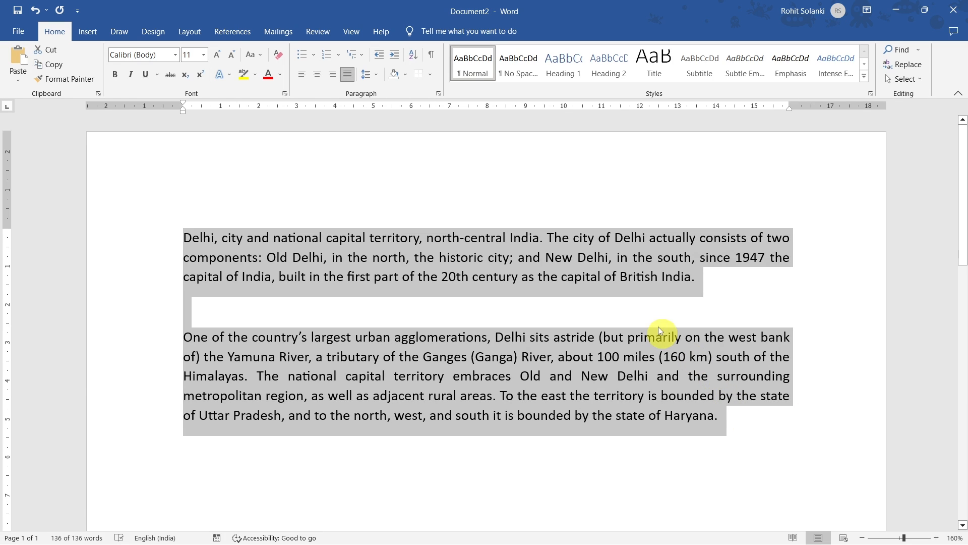
- Toggle Justify alignment off and on repeatedly for all the selected text in Document2
left_click(354, 81)
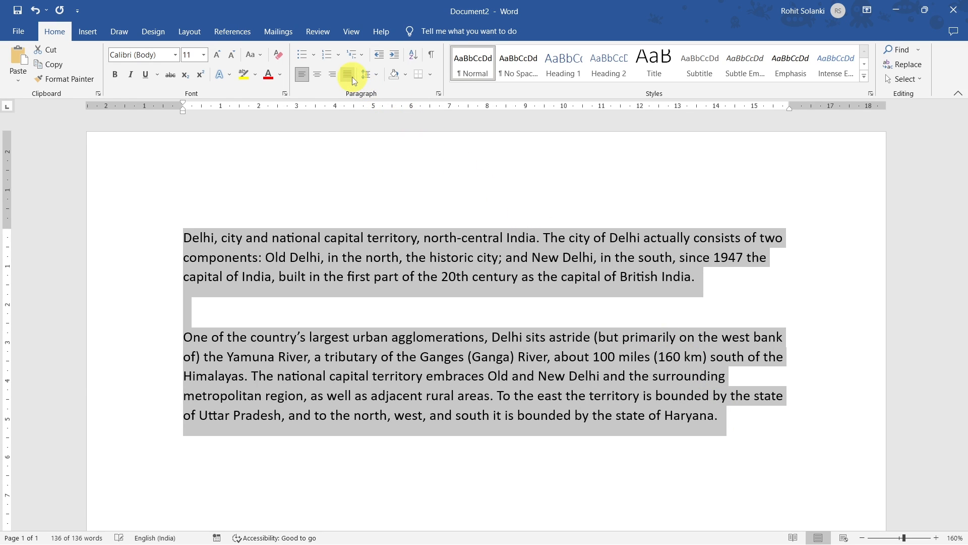
left_click(354, 80)
left_click(354, 82)
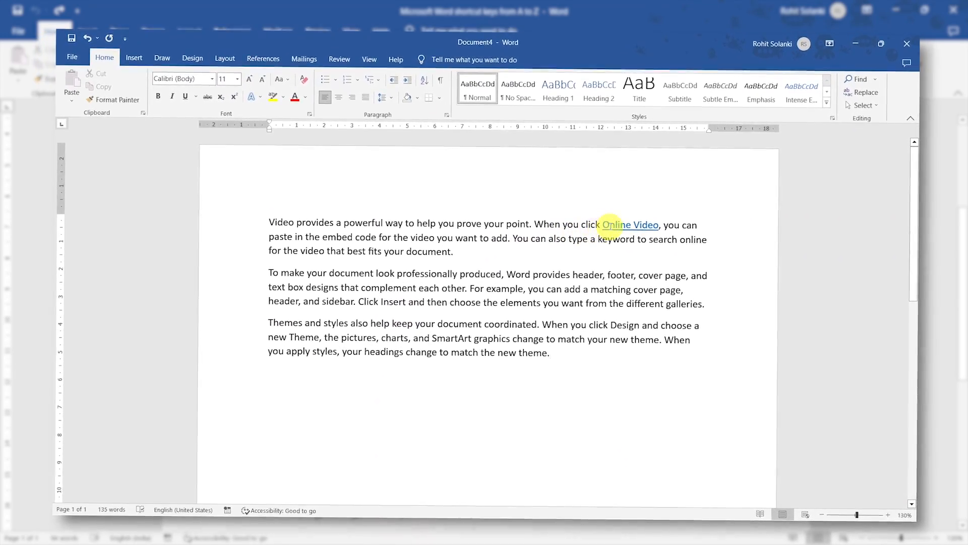
- Follow the "Online Video" hyperlink in the first paragraph of Document4
left_click(618, 221, "ctrl")
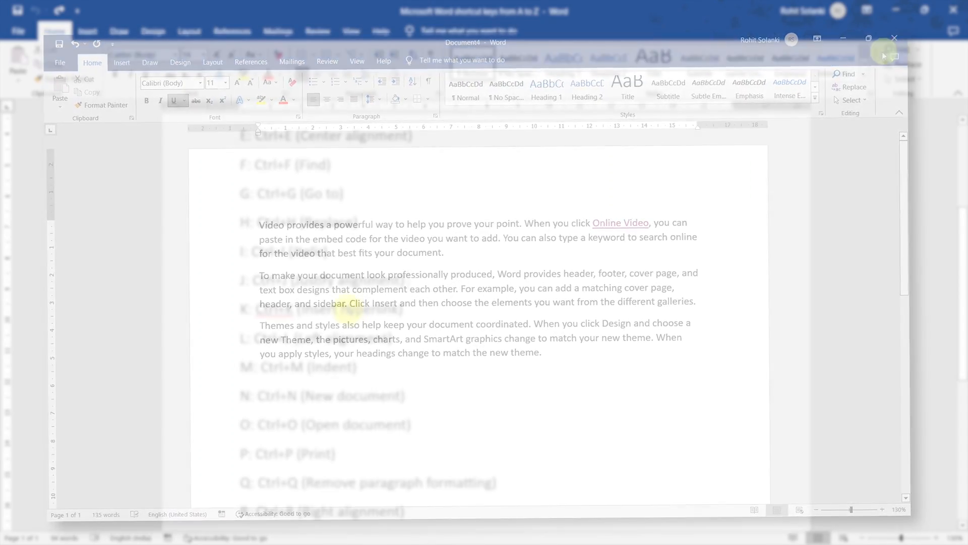
- In the shortcut list document, link the word "hyperlink" in line K to the Desktop file INVOICE-320.xlsx
left_click_drag(341, 309, 390, 310)
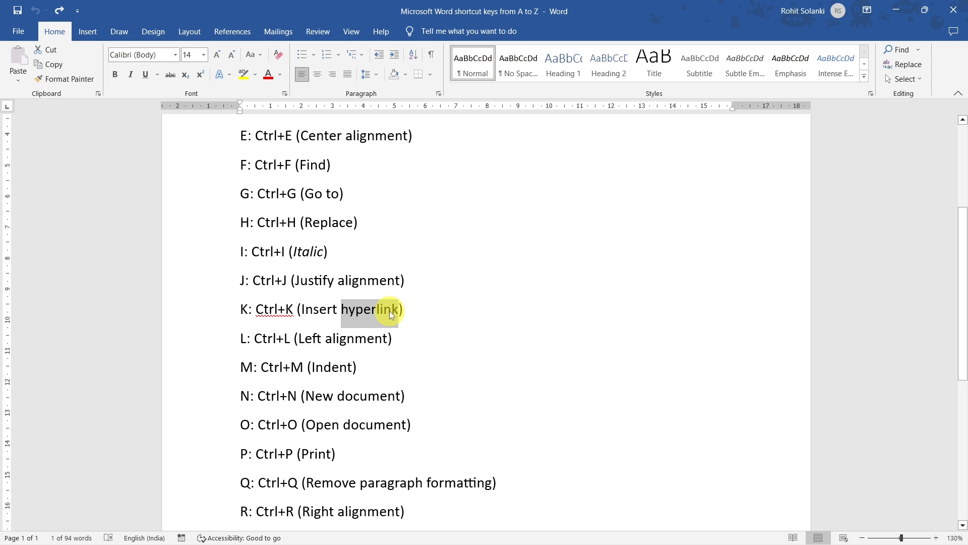
key("ctrl+k")
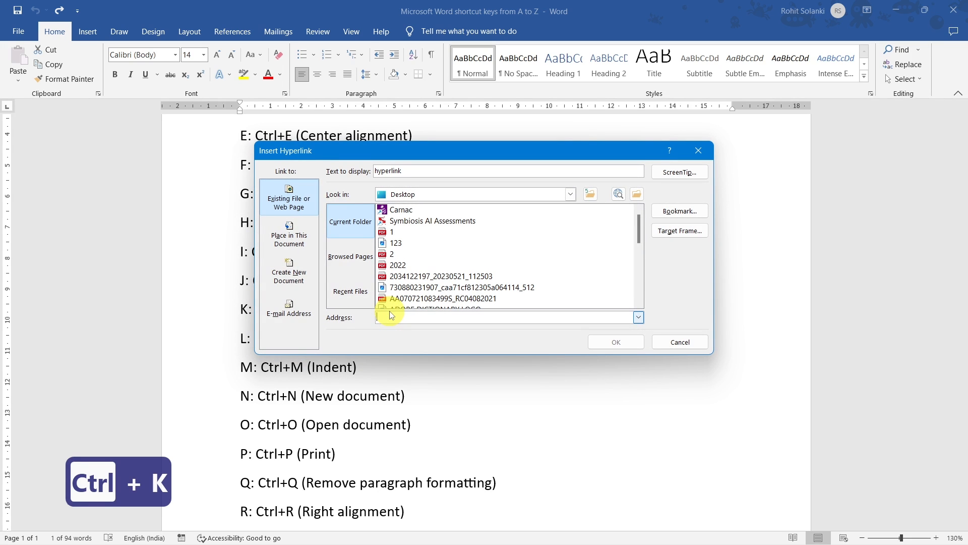
scroll(427, 263, "down", 4)
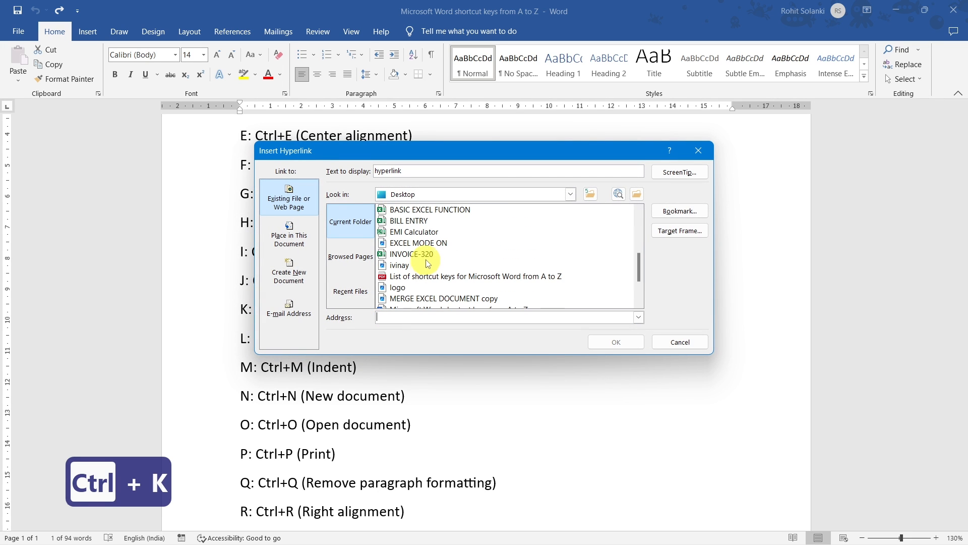
left_click(430, 255)
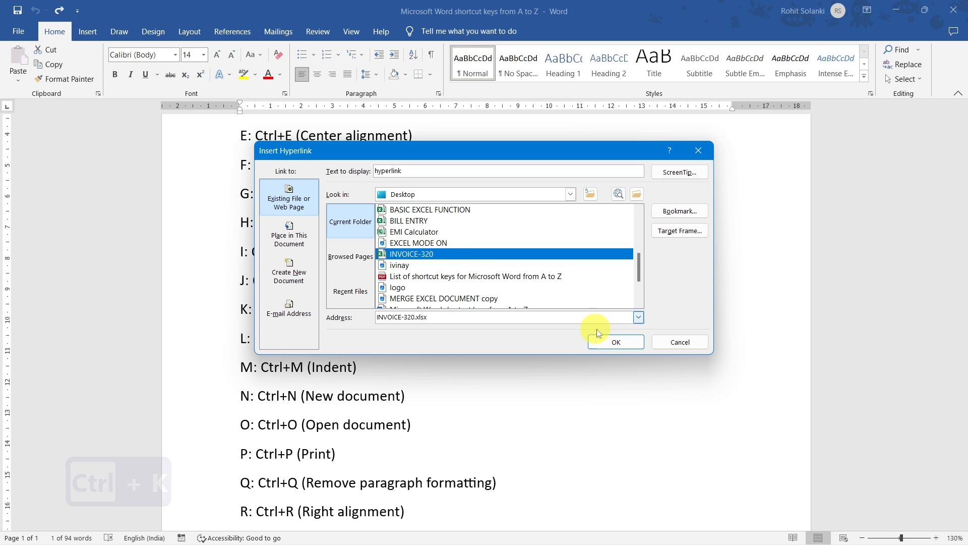
left_click(606, 343)
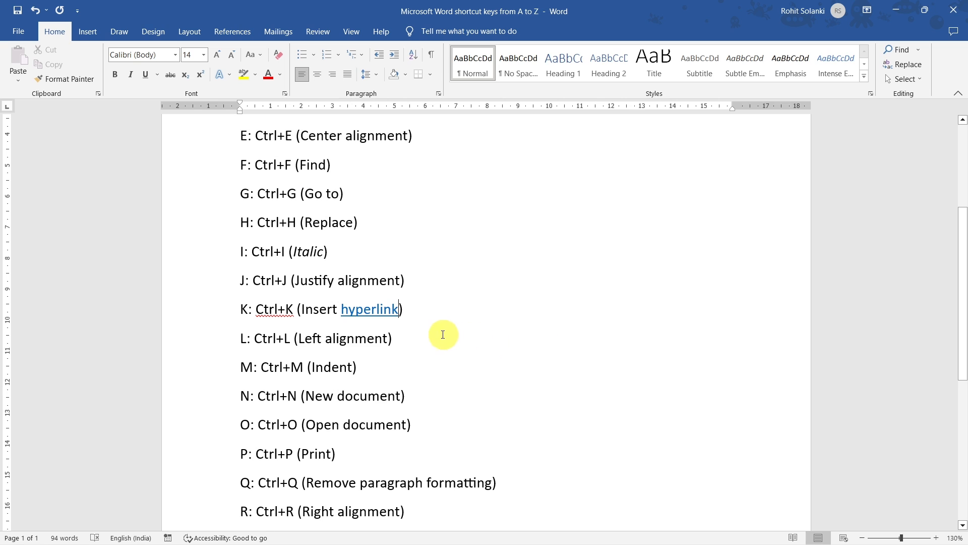
- Follow the new hyperlink in line K, look through the INVOICE-320 workbook in Excel, and close it
mouse_move(368, 314)
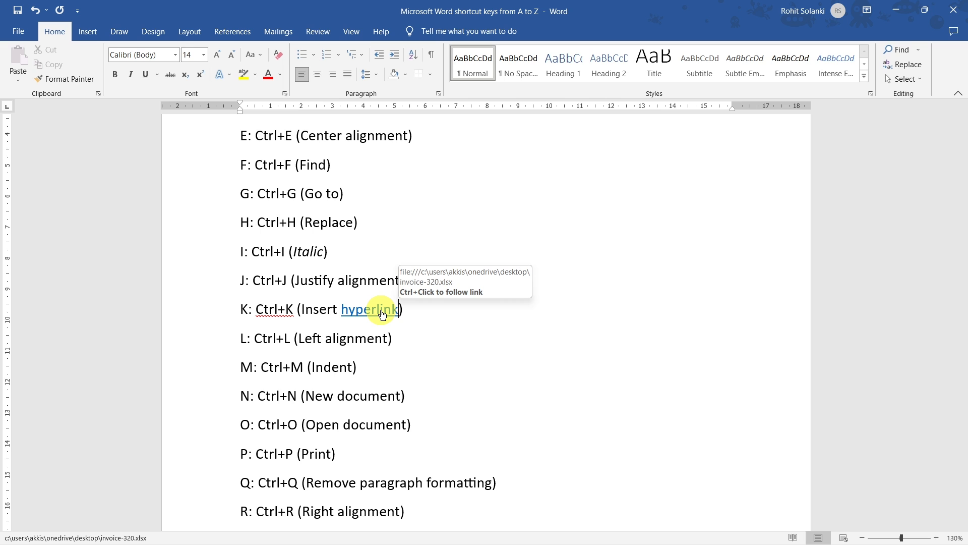
left_click(381, 312, "ctrl")
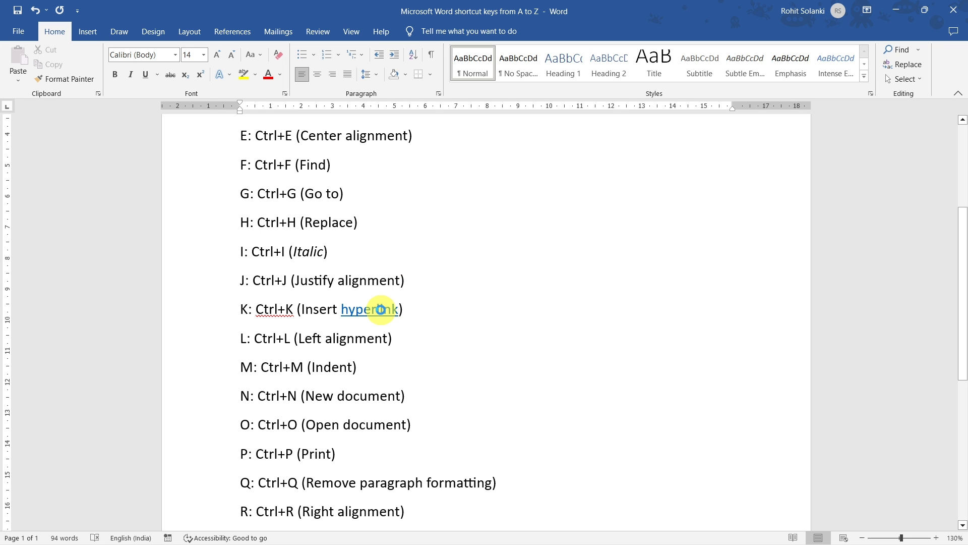
scroll(381, 310, "down", 4)
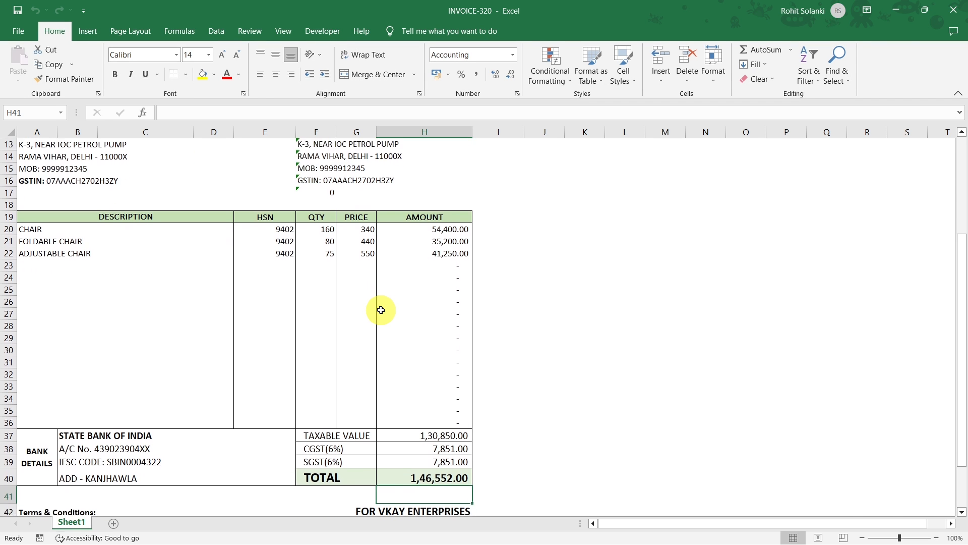
scroll(380, 310, "up", 6)
scroll(381, 310, "up", 1)
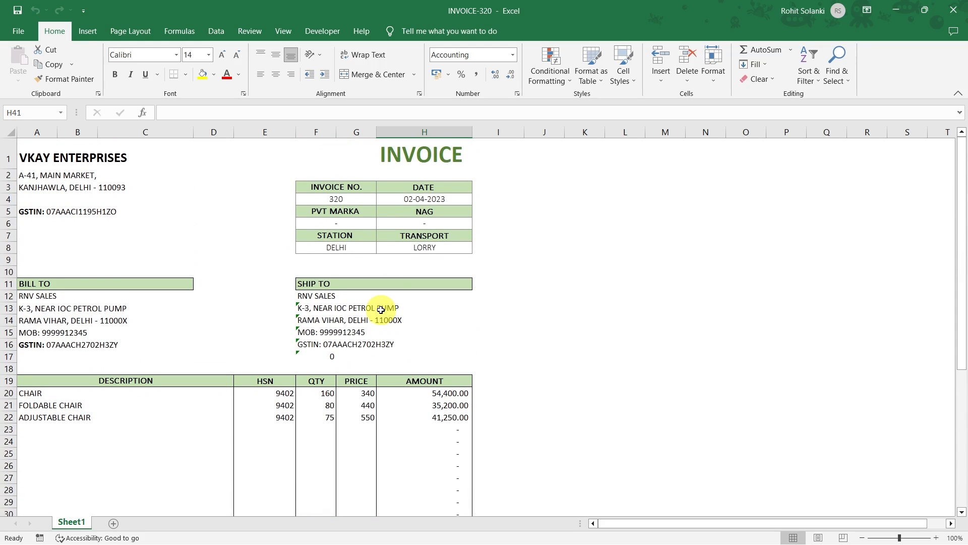
left_click(963, 12)
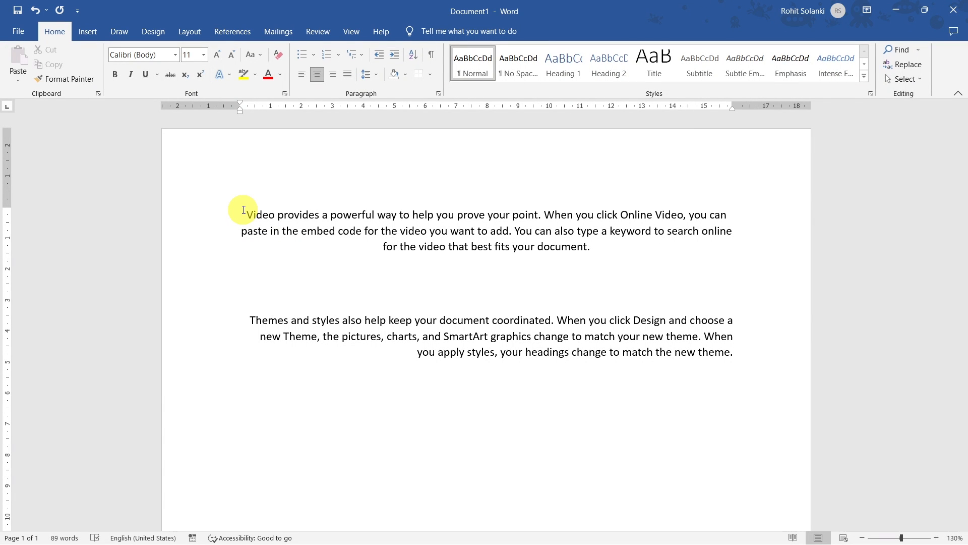
left_click_drag(243, 210, 612, 247)
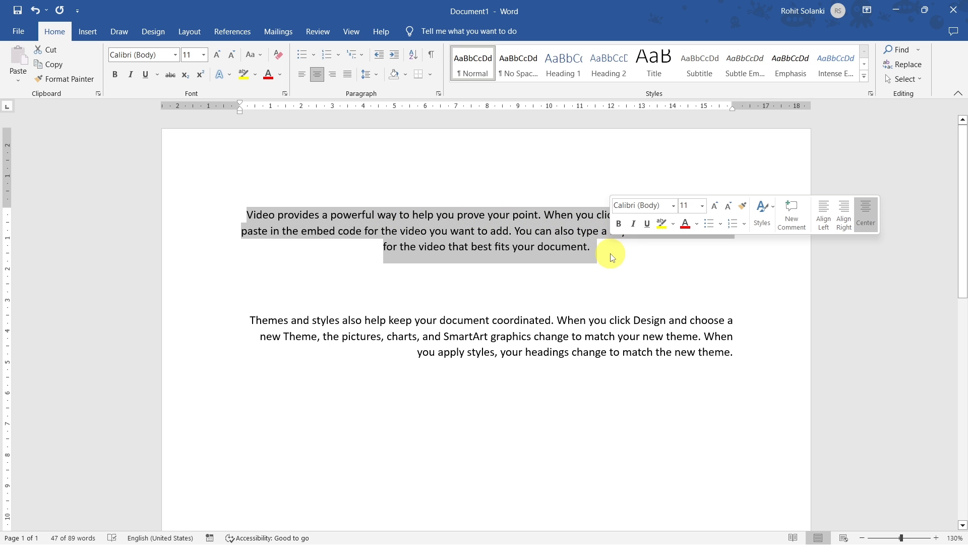
left_click(611, 257)
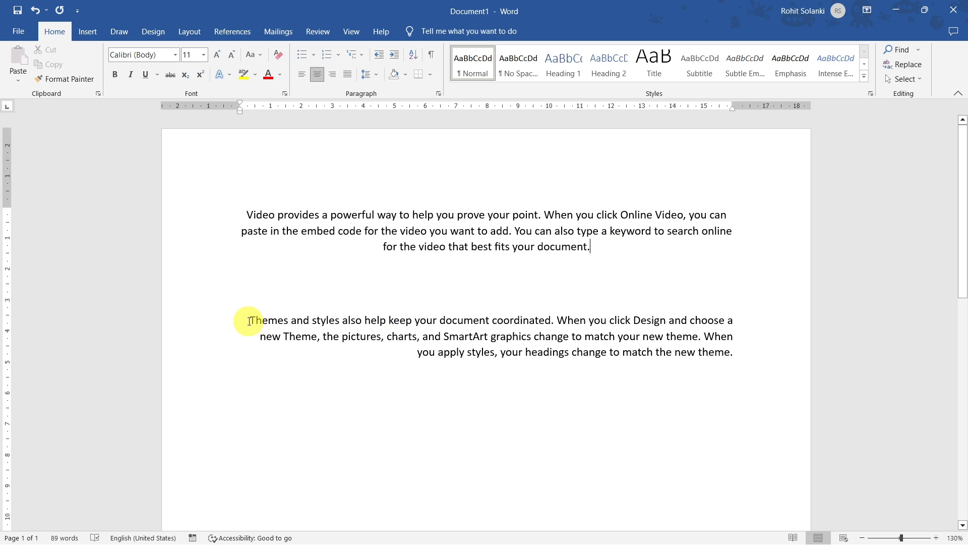
left_click_drag(249, 320, 712, 341)
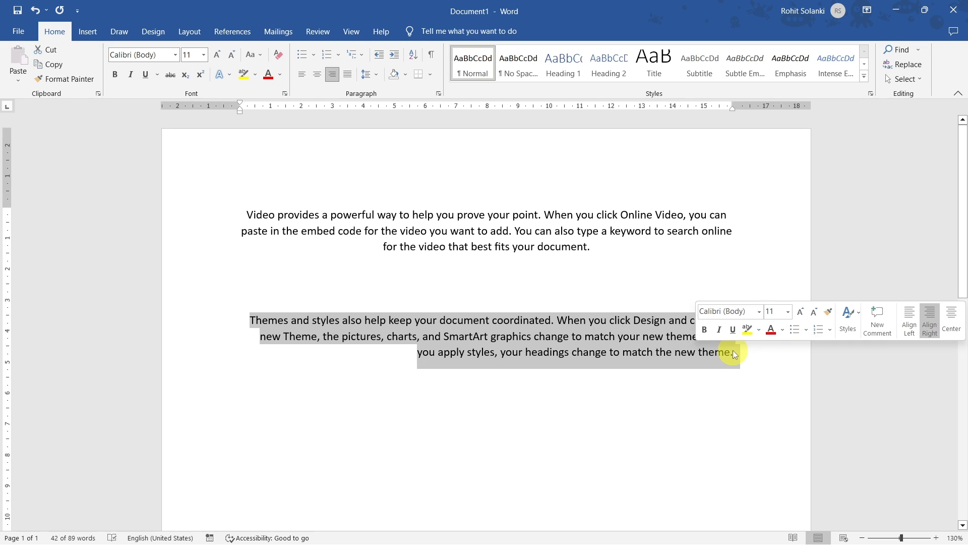
left_click(756, 357)
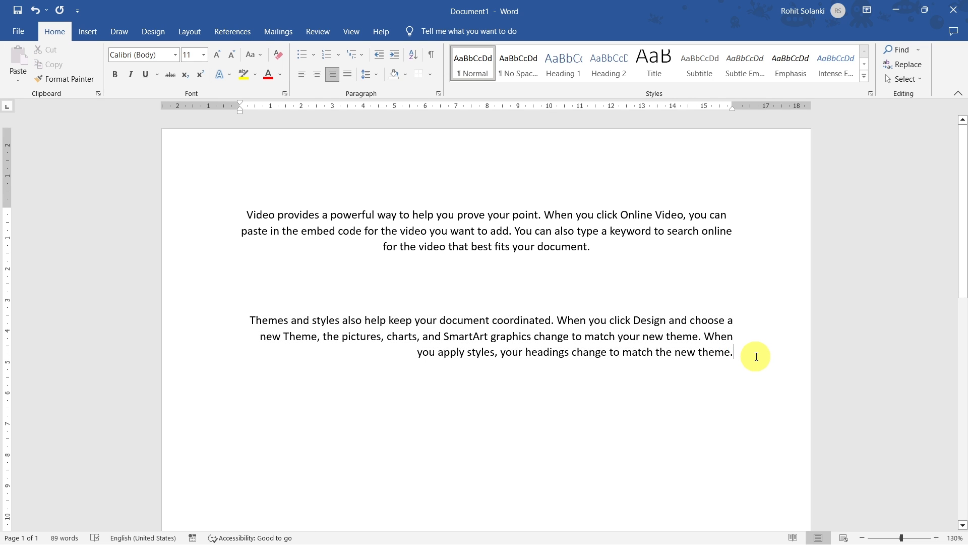
- Left-align the centred first paragraph and the right-aligned second paragraph in Document1
left_click_drag(602, 246, 210, 207)
key("ctrl+l")
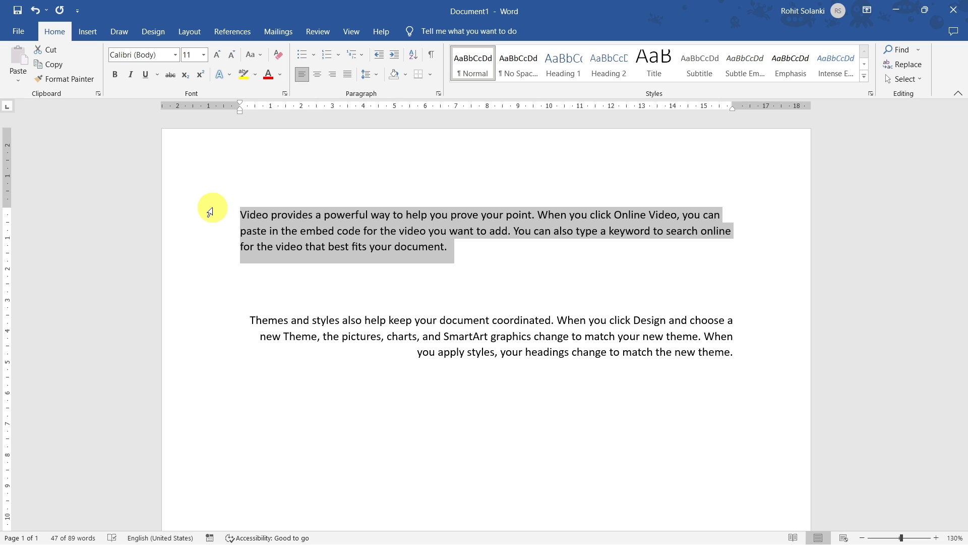
left_click(313, 335)
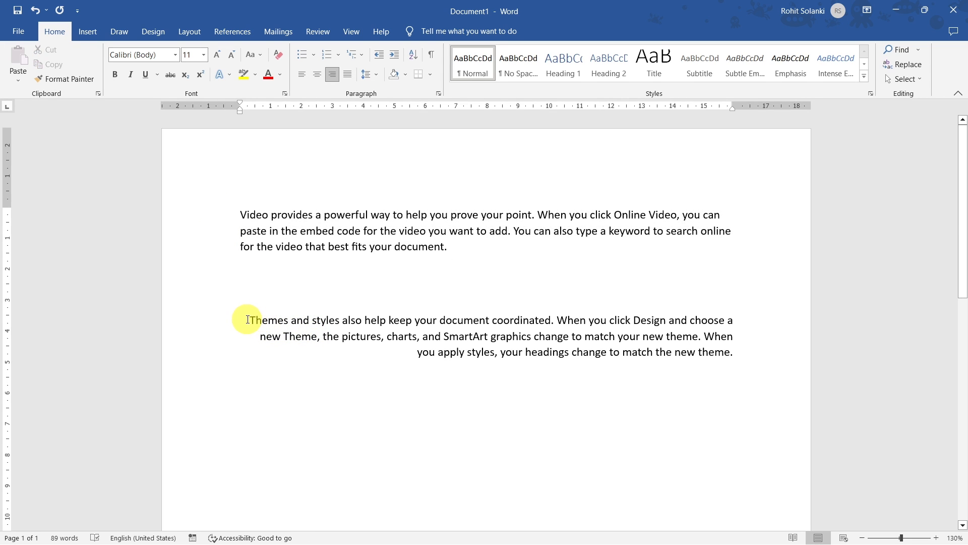
left_click_drag(246, 319, 363, 321)
left_click_drag(432, 337, 753, 355)
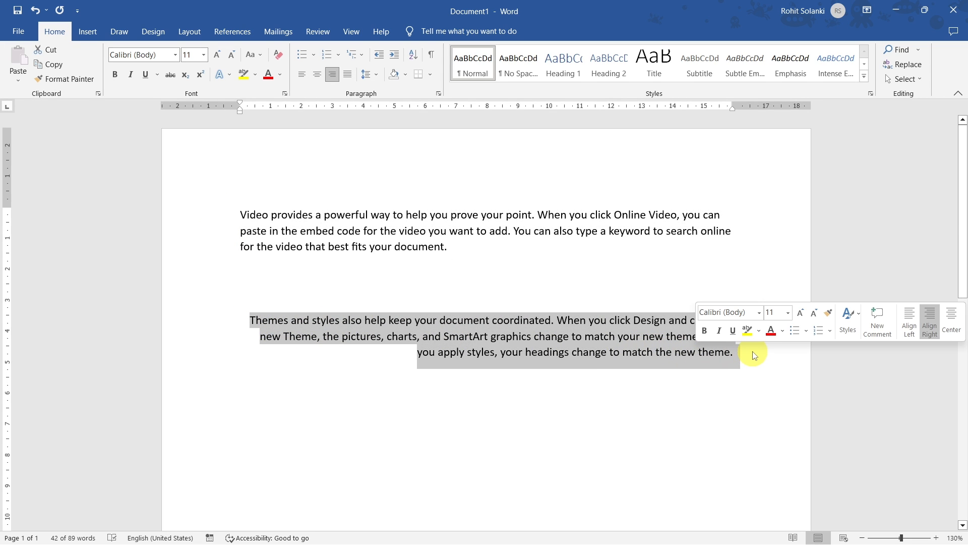
key("ctrl+l")
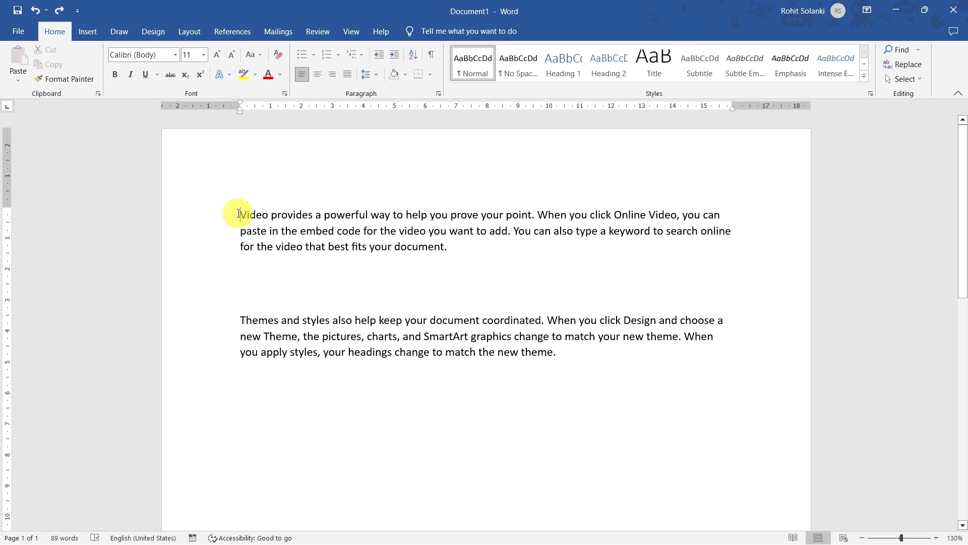
- Indent the first paragraph of Document1 four levels, and move its left indent on the ruler back close to the margin
key("ctrl+m")
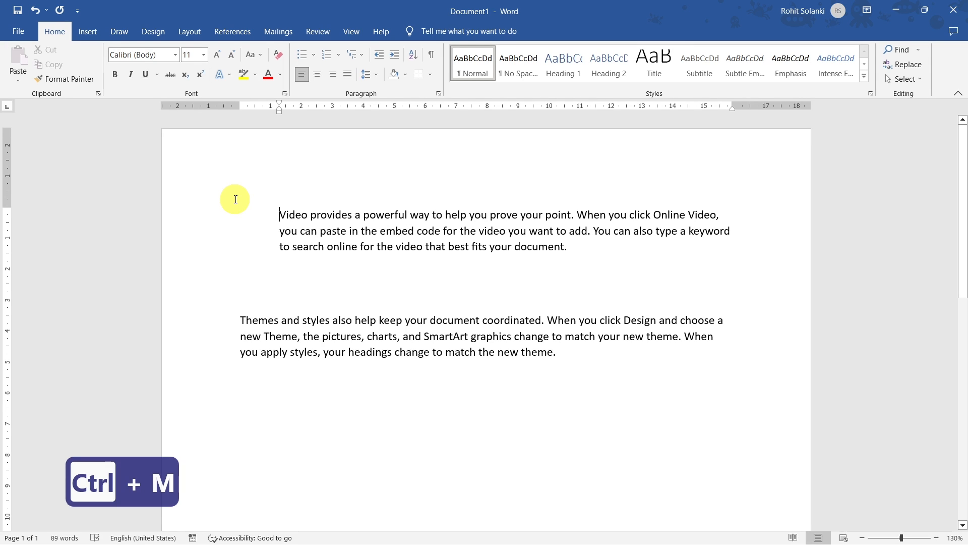
key("ctrl+m")
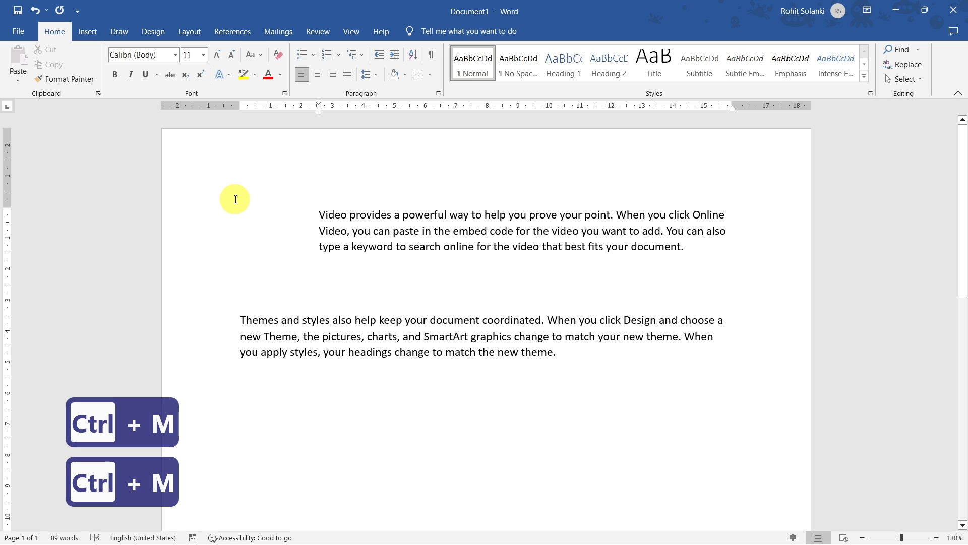
key("ctrl+m")
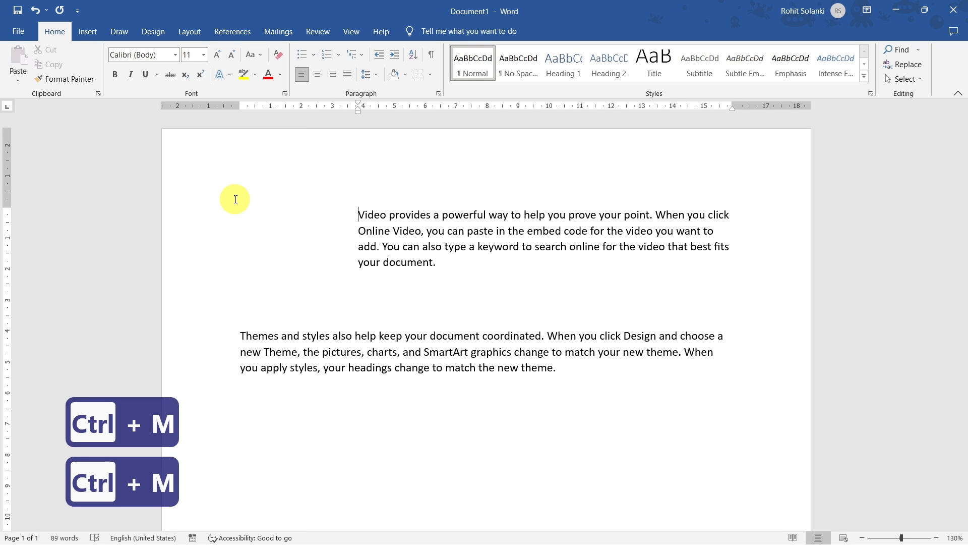
key("ctrl+m")
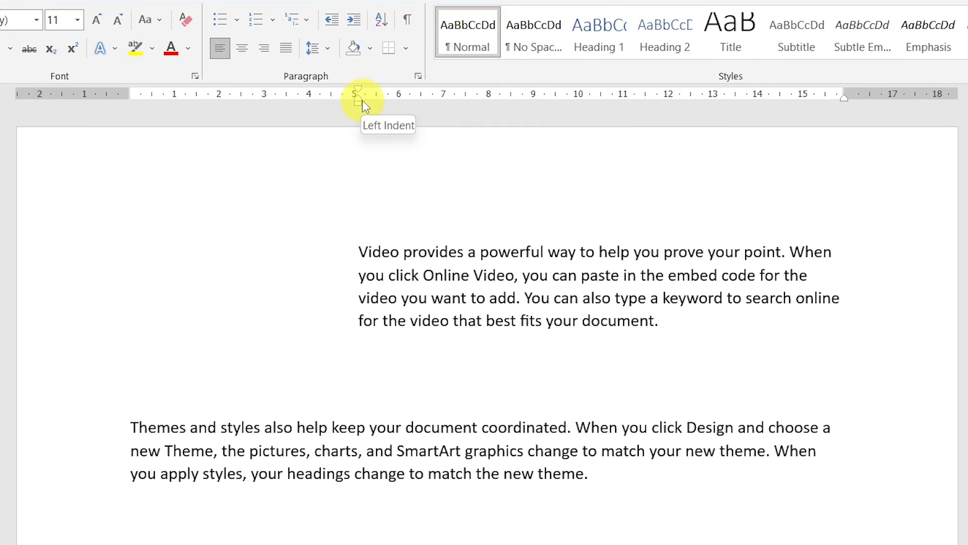
mouse_move(362, 99)
left_mouse_down()
mouse_move(162, 112)
mouse_move(403, 117)
mouse_move(150, 125)
left_mouse_up()
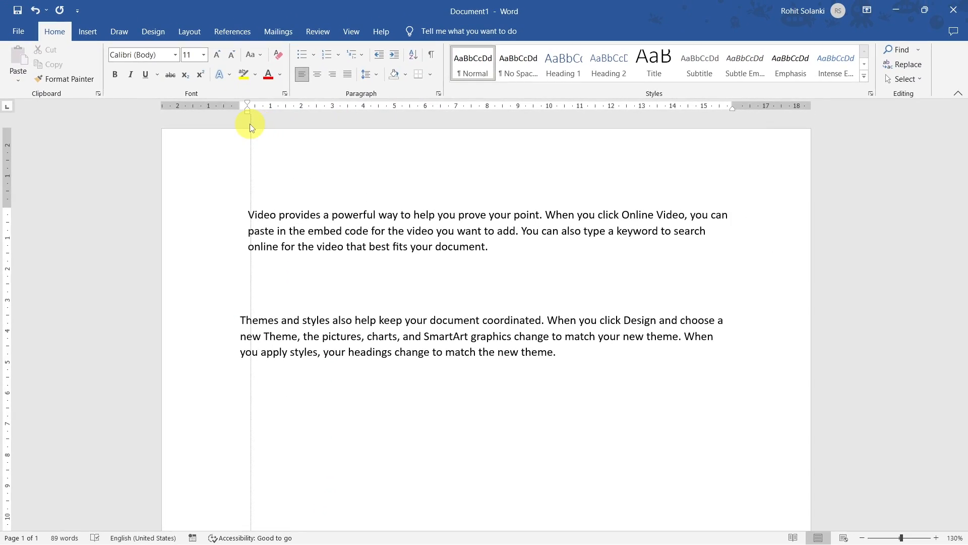
left_click_drag(250, 124, 249, 123)
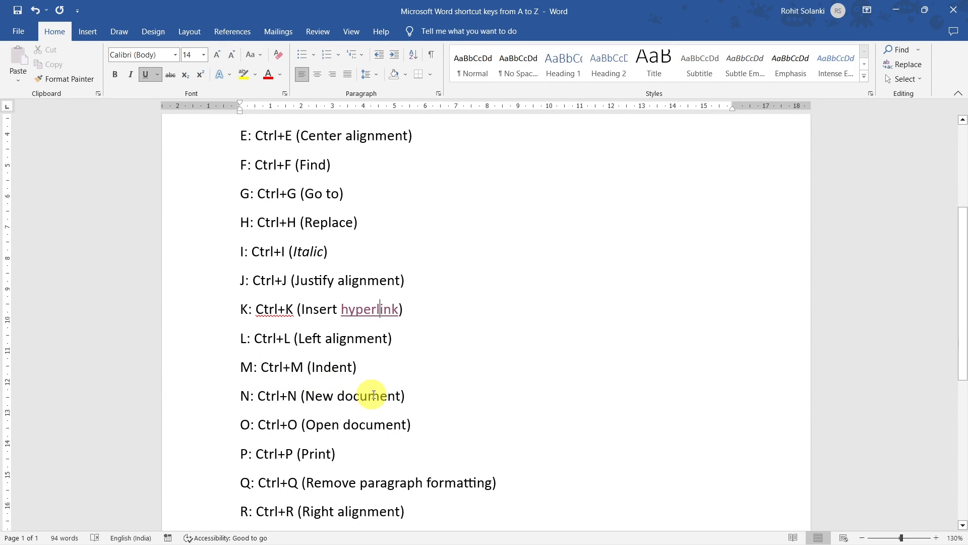
- From the shortcut list document, create a new blank document and close it
key("ctrl+n")
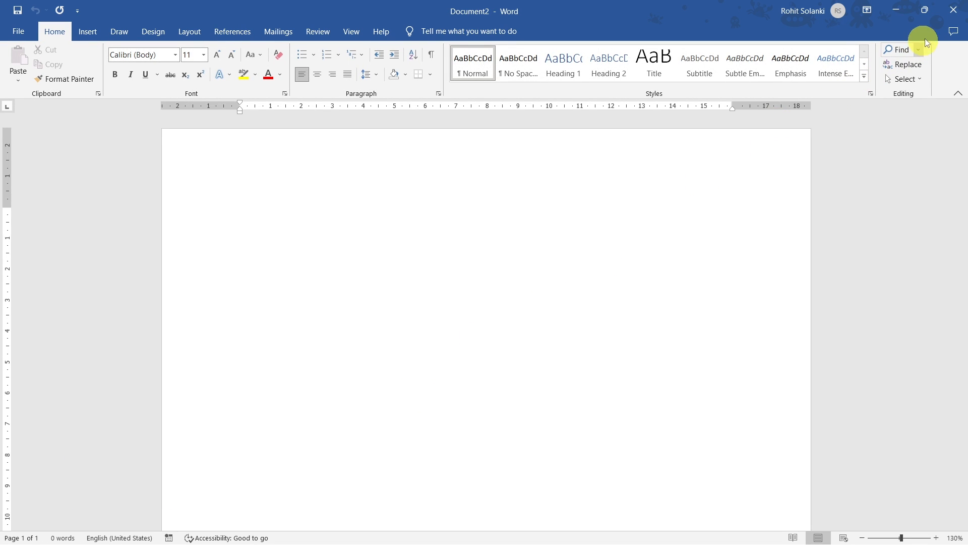
left_click(953, 19)
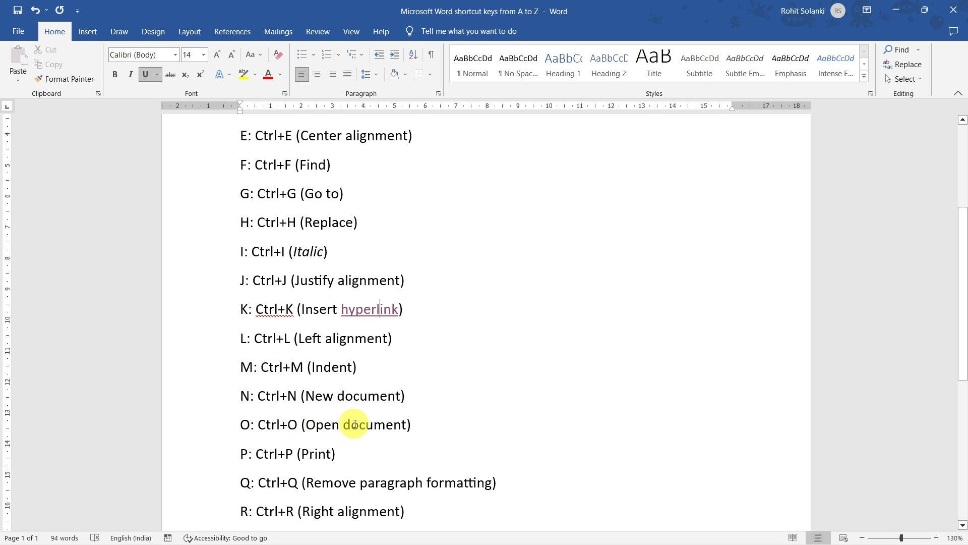
- Open the recent document "Remove Extra Spaces" from the shortcut list document, and close it
key("ctrl+o")
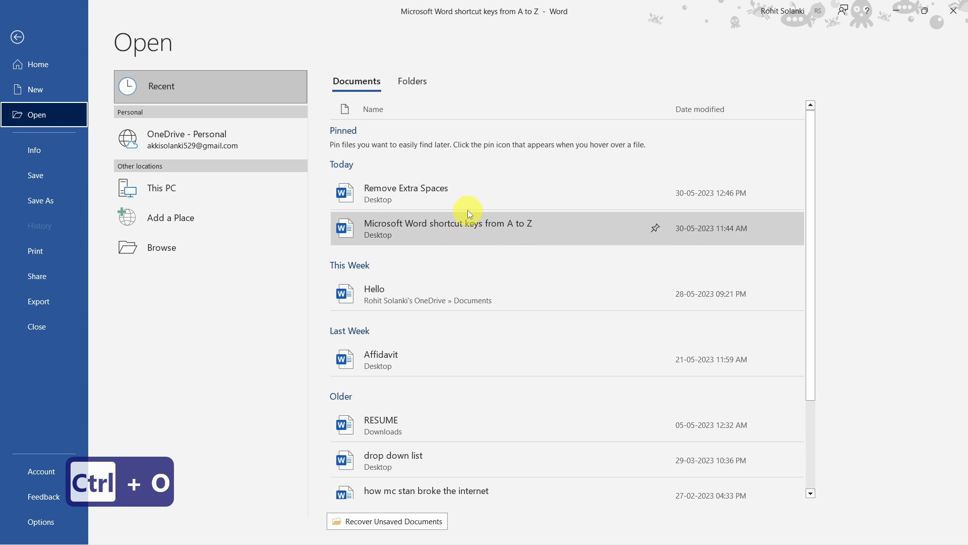
left_click(465, 194)
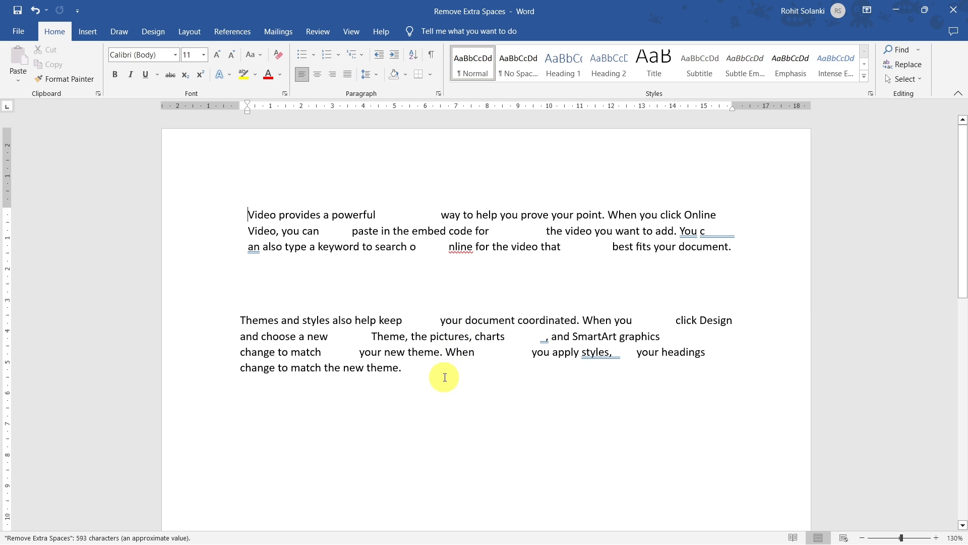
left_click(946, 13)
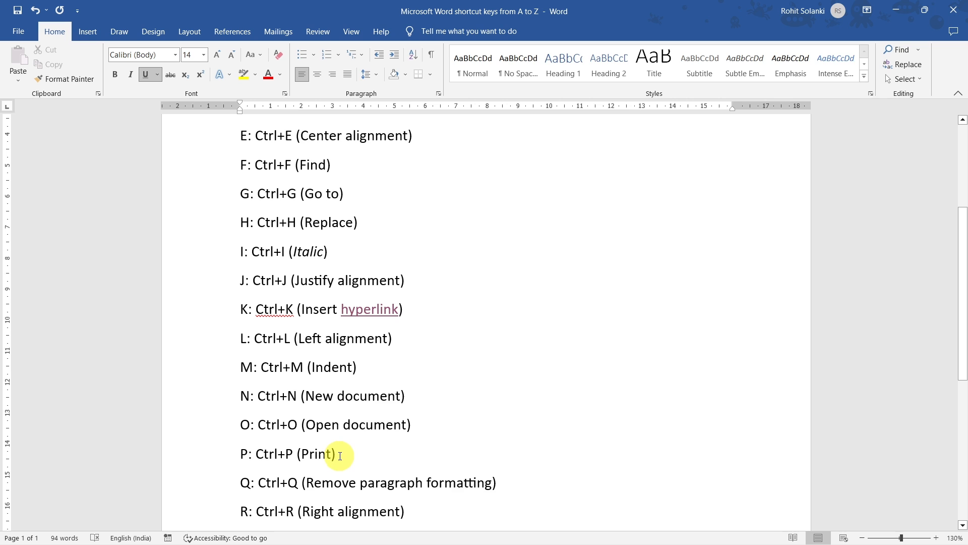
- Open the print settings of the shortcut list document and print it
key("ctrl+p")
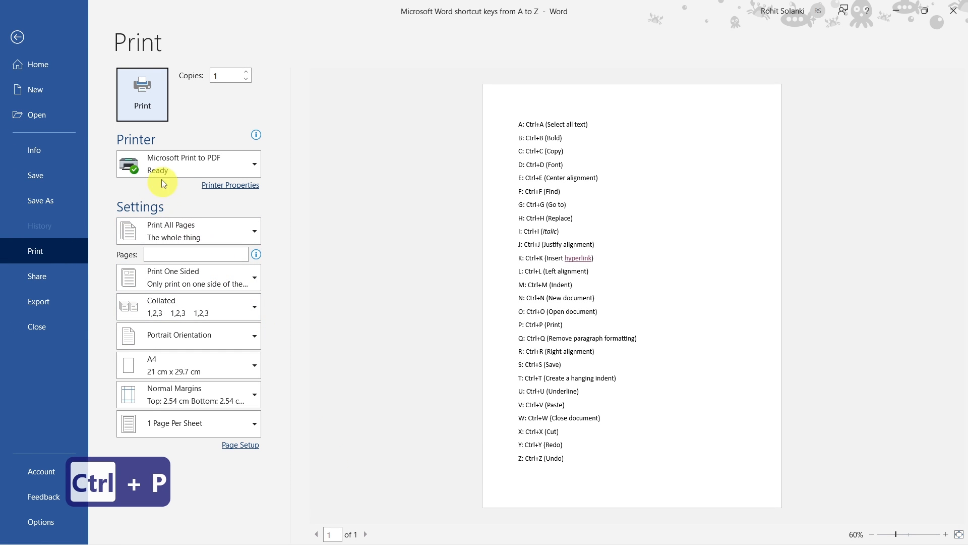
left_click(146, 114)
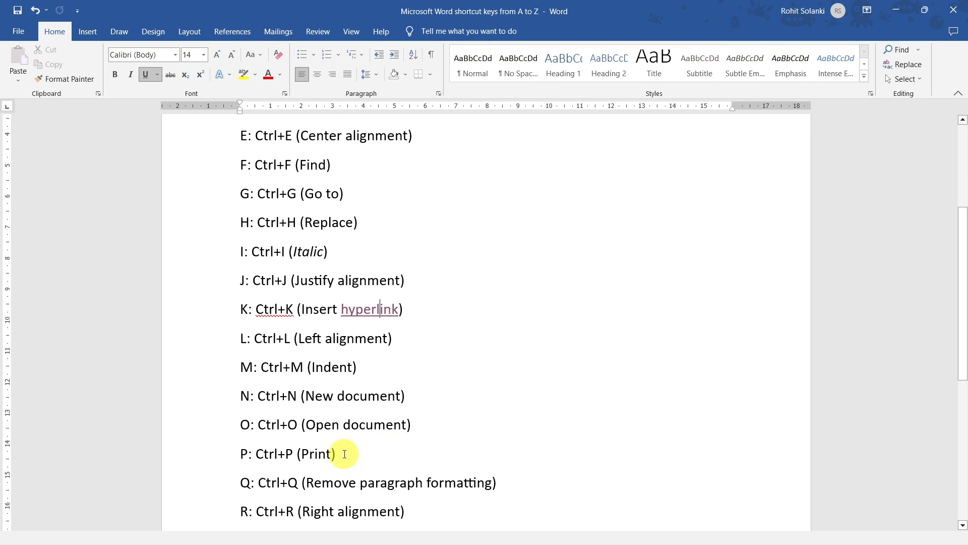
- In the "Remove Extra Spaces" document, remove the paragraph formatting from the centred third paragraph
scroll(340, 456, "down", 2)
scroll(340, 456, "down", 6)
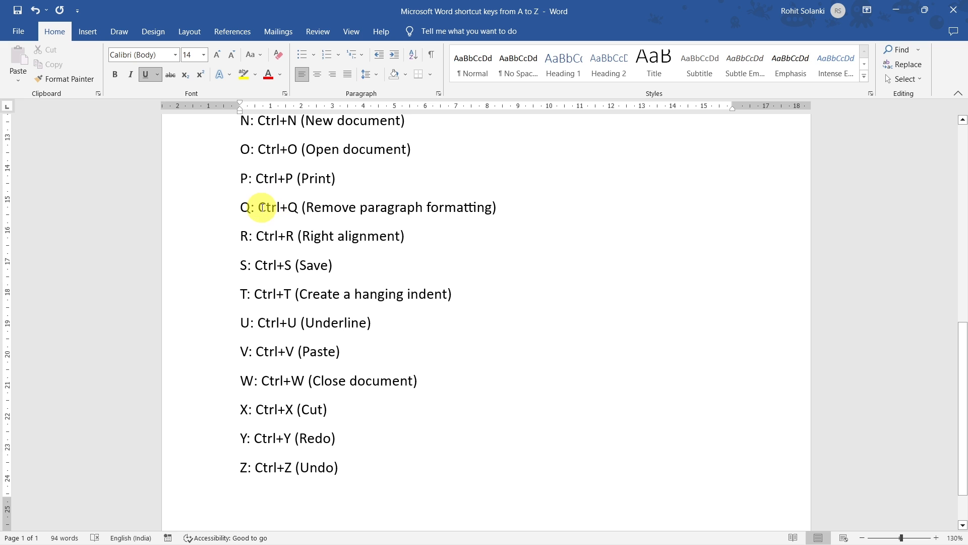
key("ctrl+q")
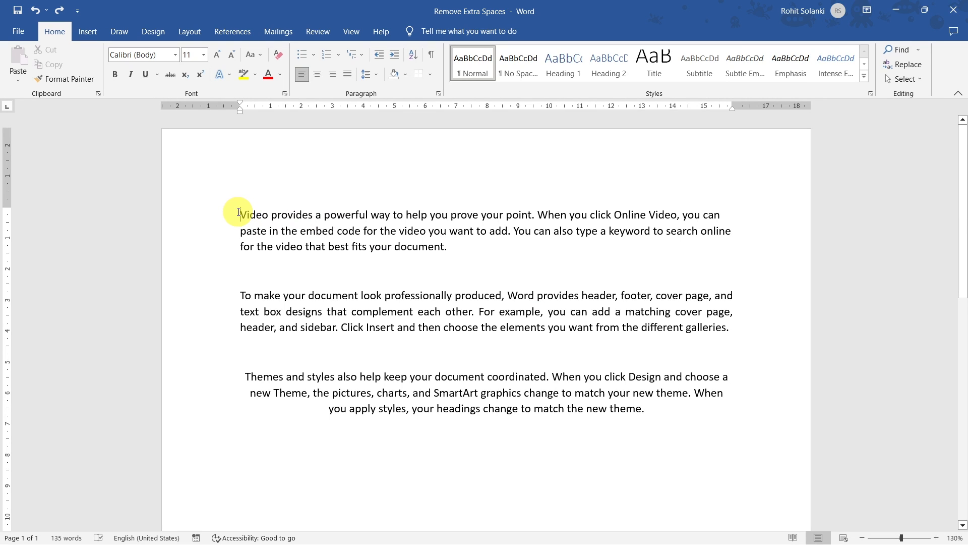
left_click_drag(239, 212, 463, 250)
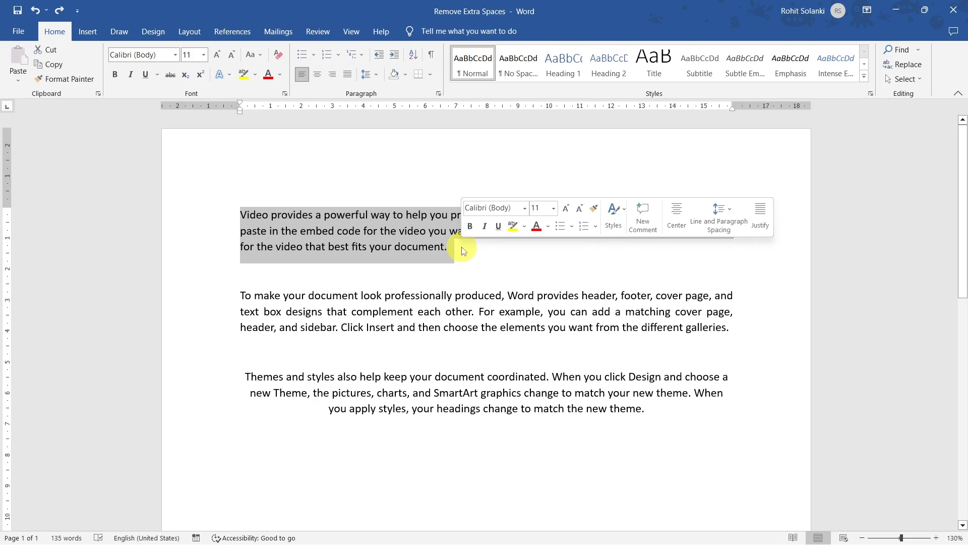
left_click(460, 252)
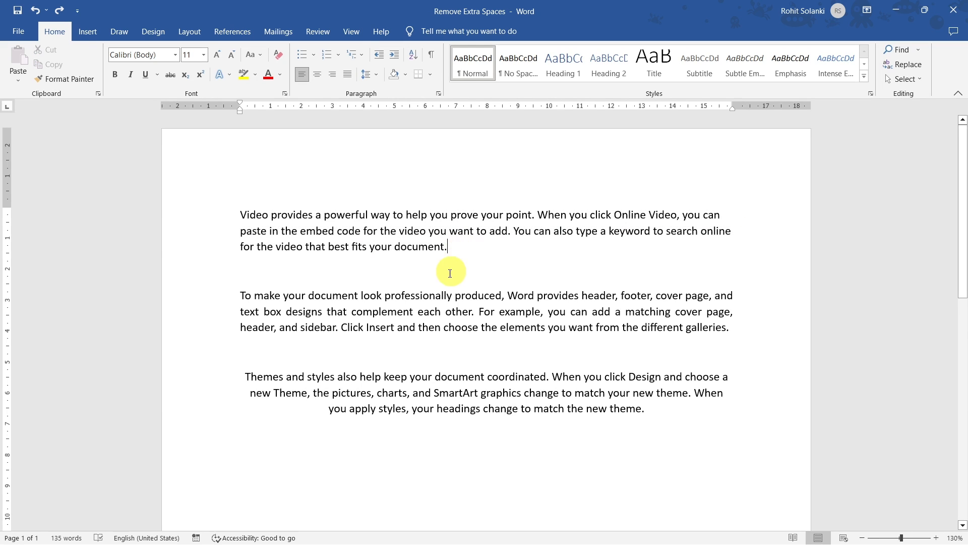
left_click_drag(239, 293, 721, 331)
left_click(722, 330)
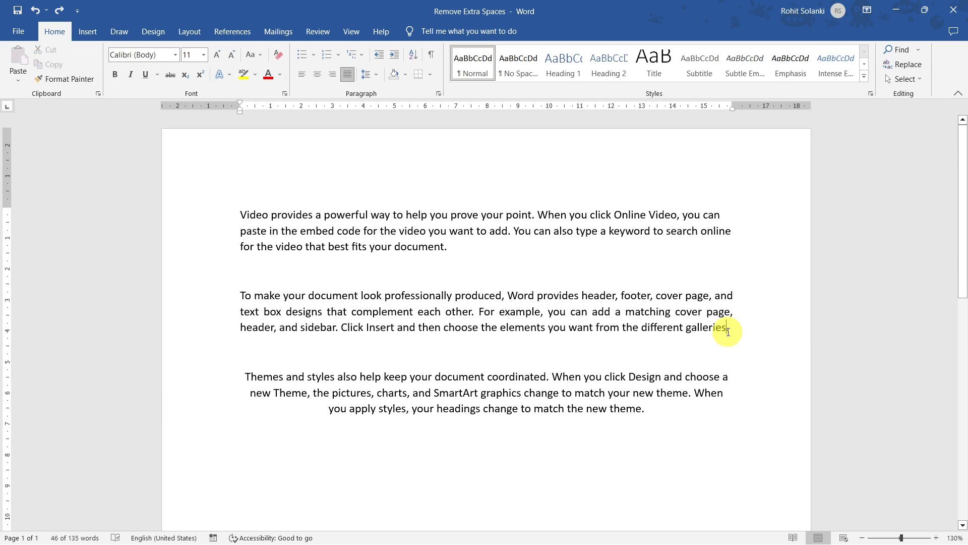
left_click_drag(245, 379, 660, 419)
left_click(661, 419)
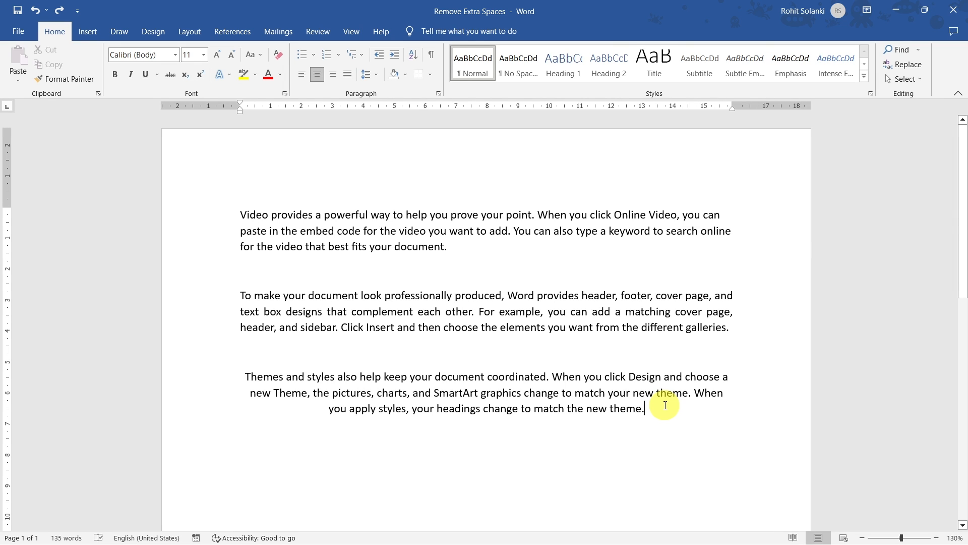
key("ctrl+q")
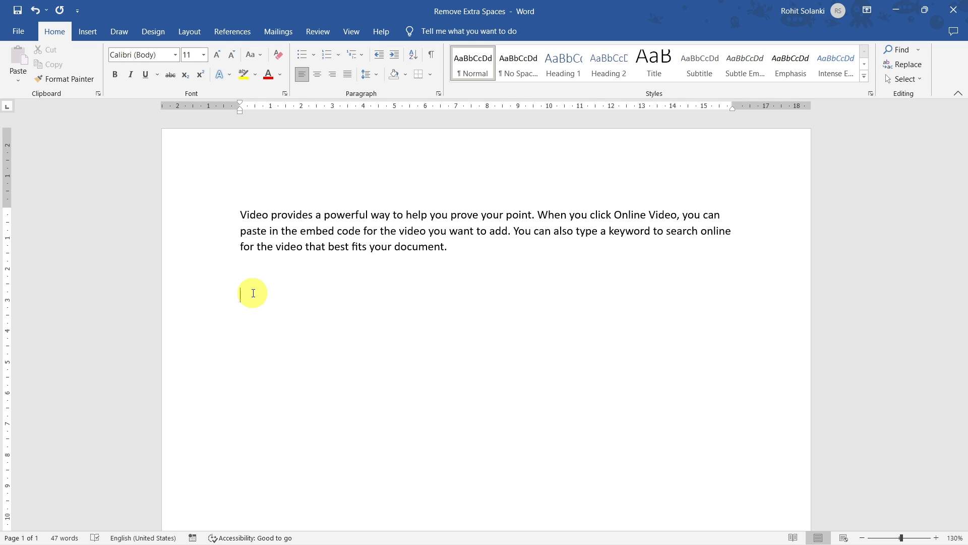
- Add a right-aligned line "Hello everyone" below the first paragraph of "Remove Extra Spaces", and right-align the first paragraph too
key("ctrl+r")
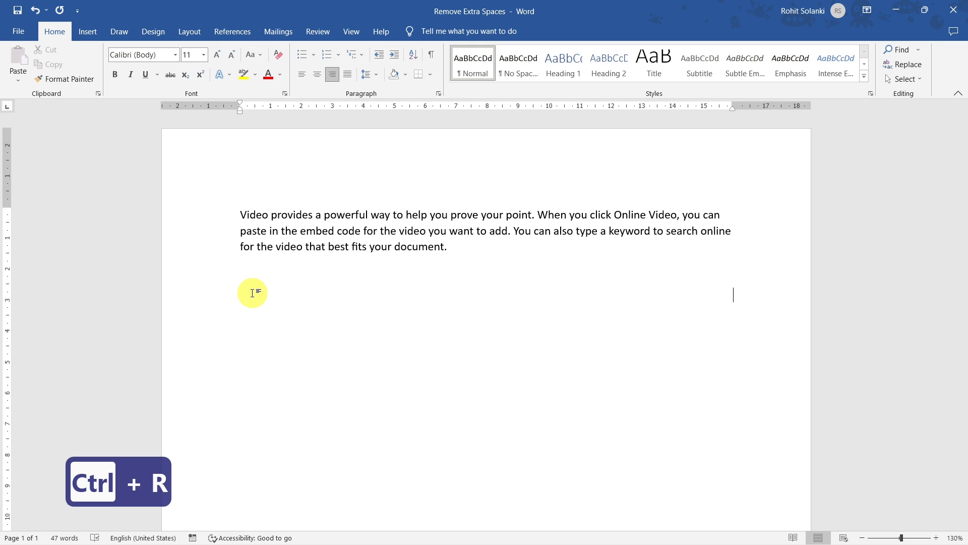
type("hello everyone")
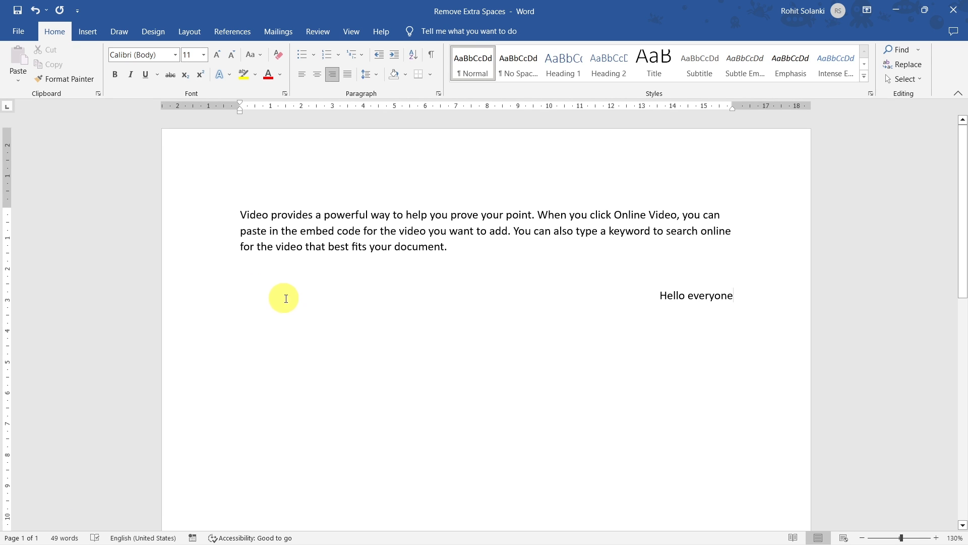
left_click_drag(461, 247, 241, 214)
key("ctrl+r")
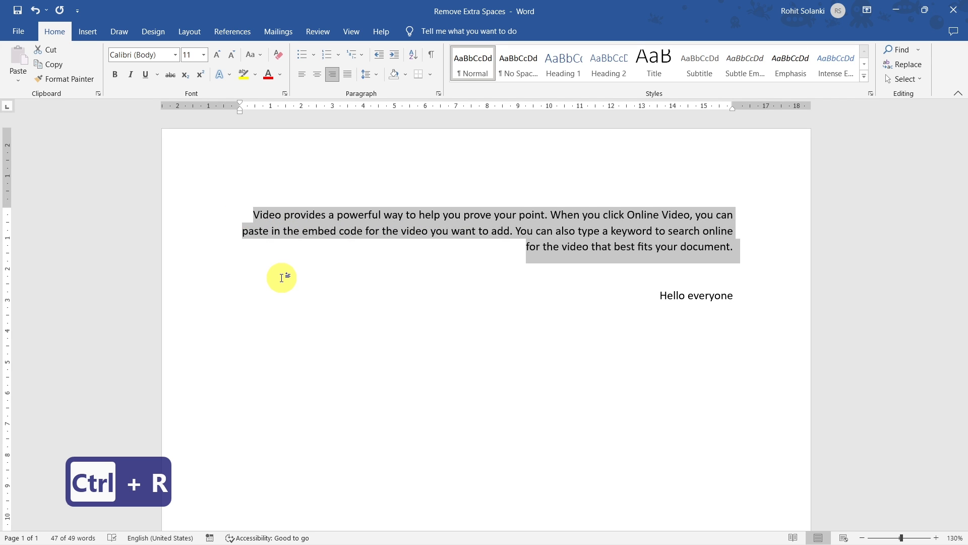
left_click(282, 277)
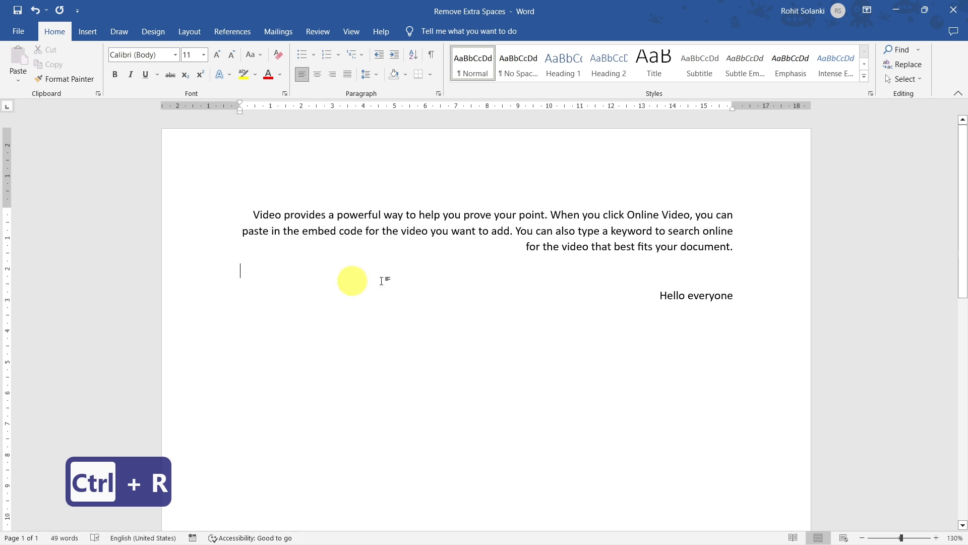
left_click(736, 214)
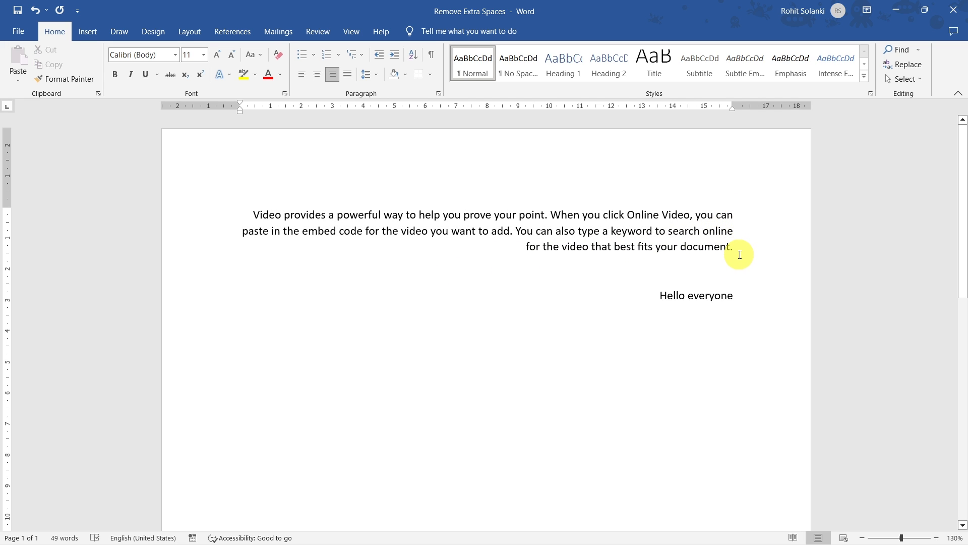
left_click(895, 9)
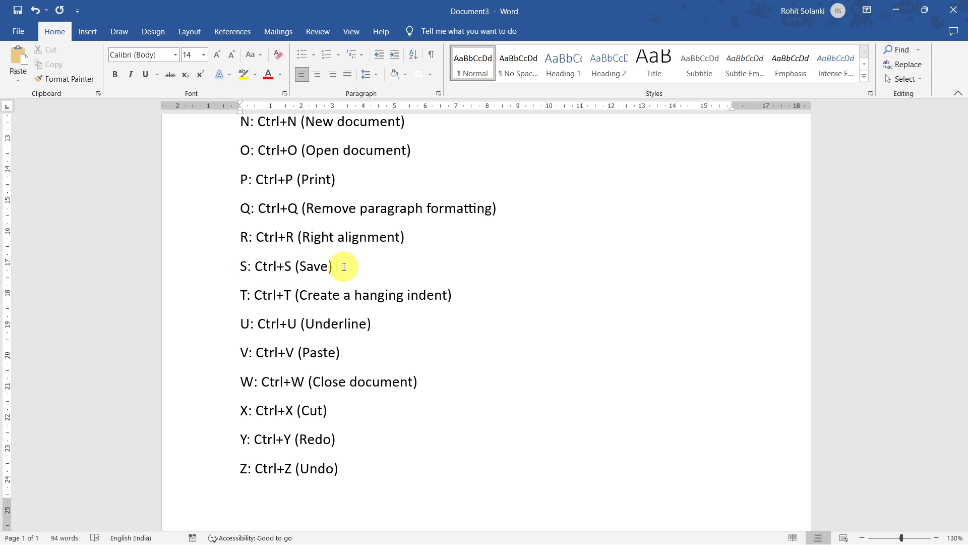
- Save Document3 as "SHORTCUT KEY" in the OneDrive Documents folder
key("ctrl+s")
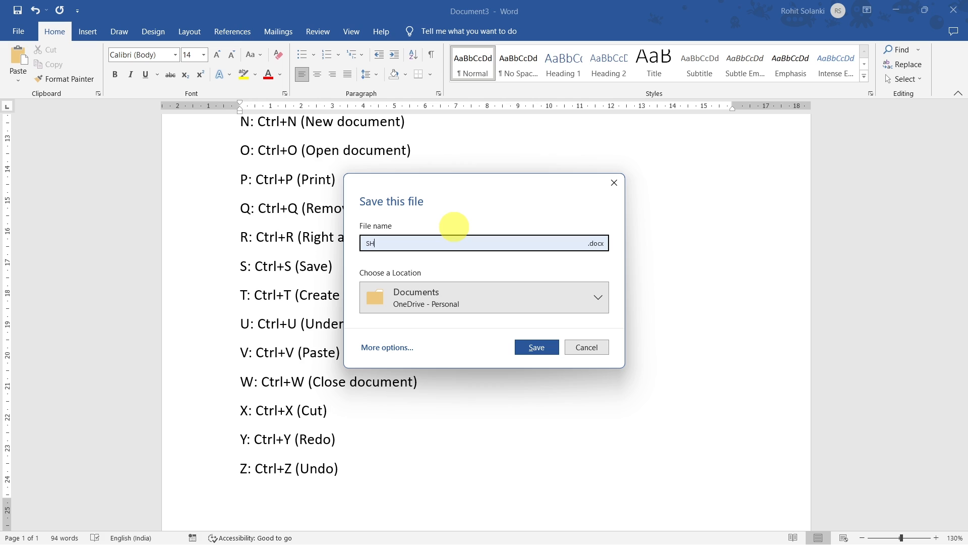
type("CUT KEY")
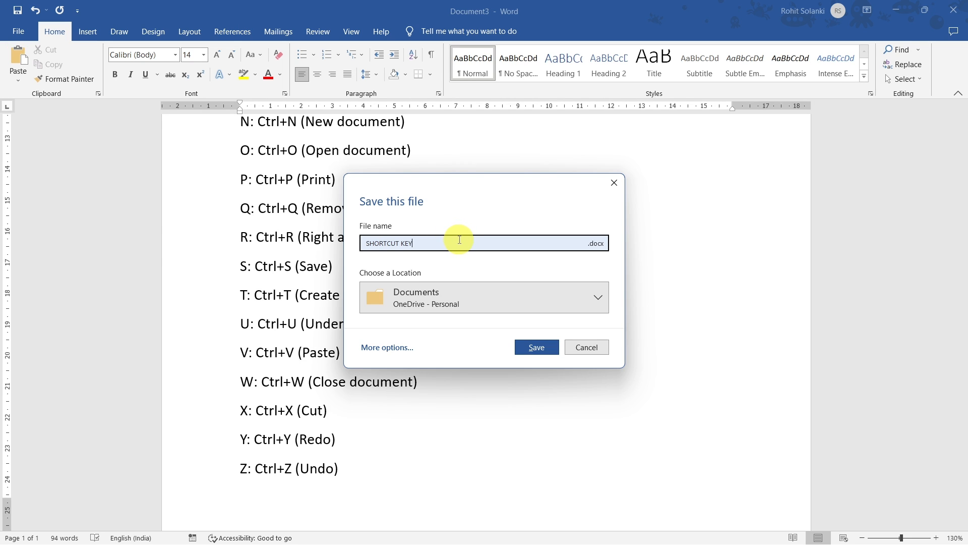
left_click(537, 347)
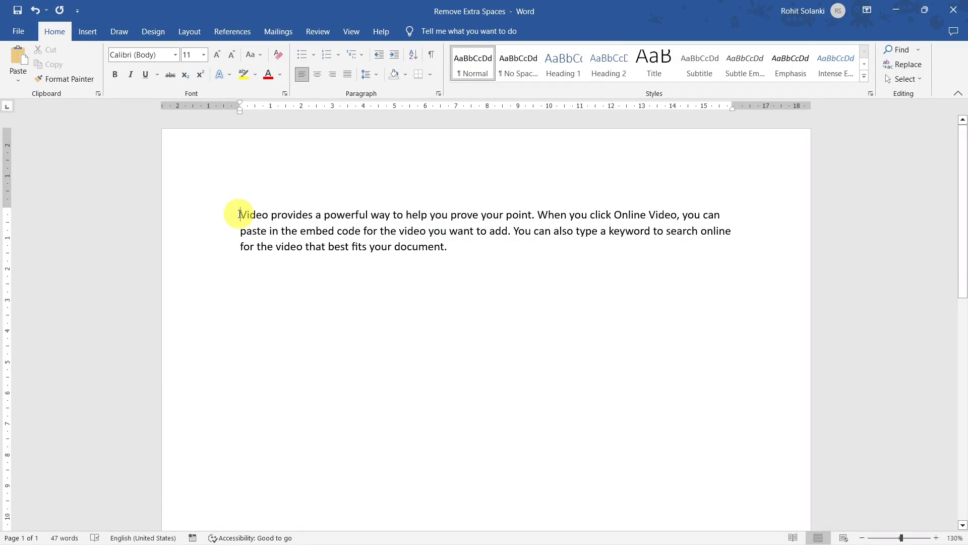
- Apply a hanging indent to the paragraph in "Remove Extra Spaces", and return to the shortcut list document
left_click_drag(240, 214, 462, 251)
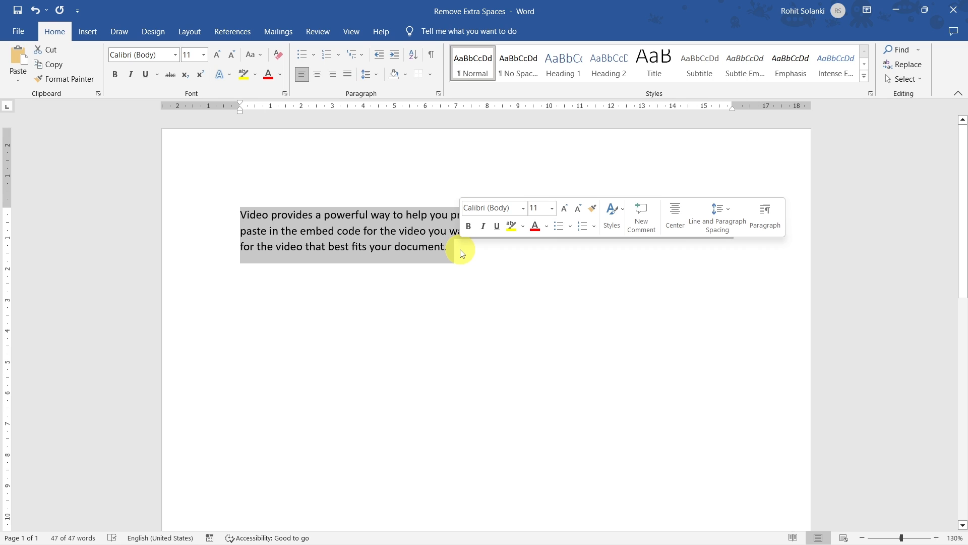
key("ctrl+t")
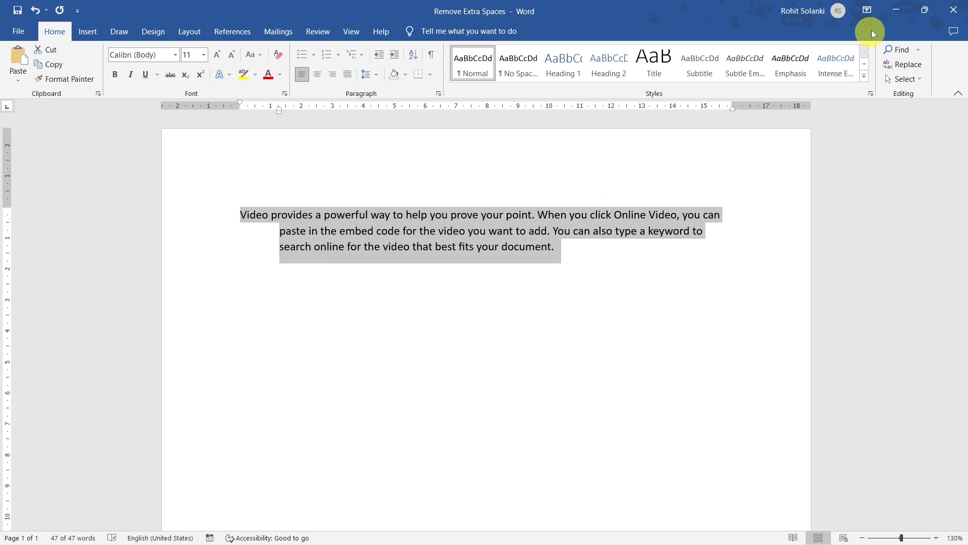
left_click(894, 11)
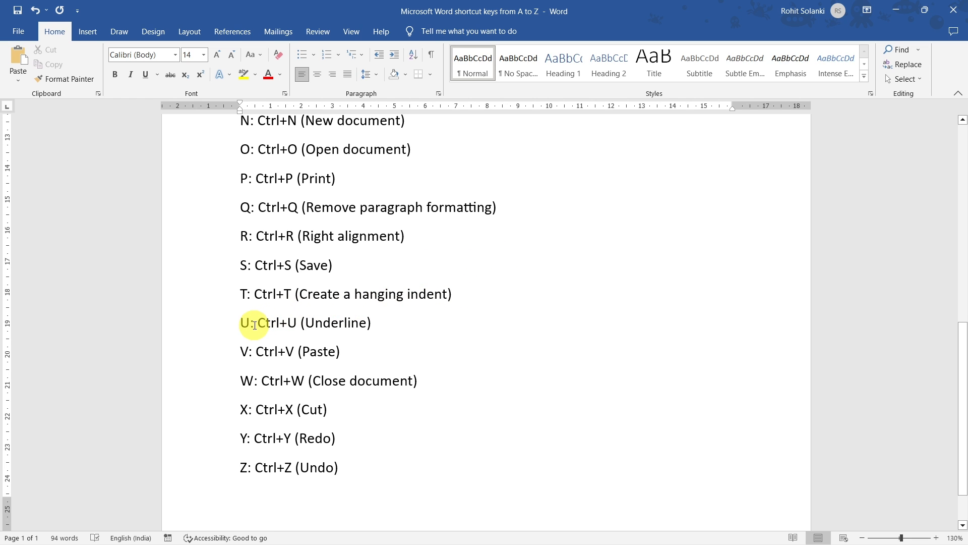
- Underline the word "Underline" in the U entry of the shortcut list
left_click(374, 324)
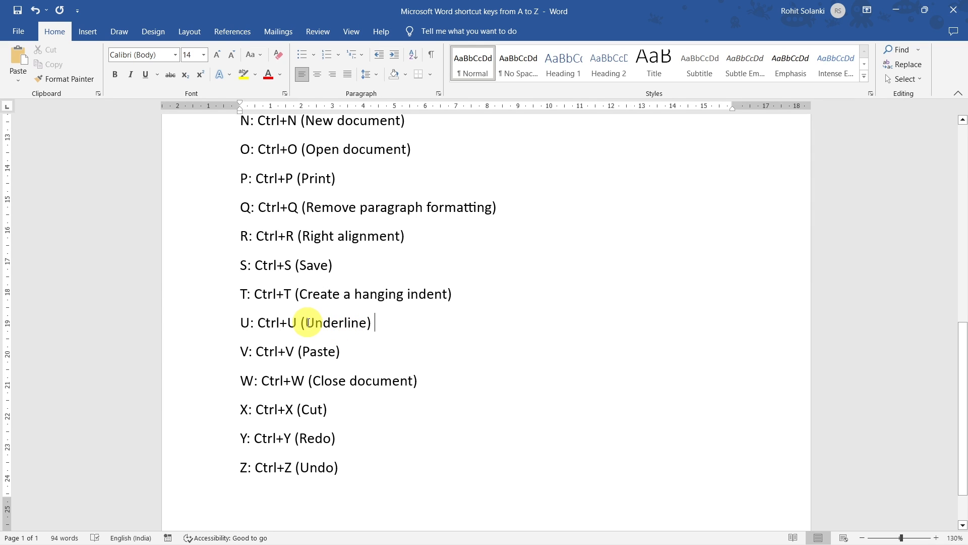
left_click_drag(306, 323, 369, 323)
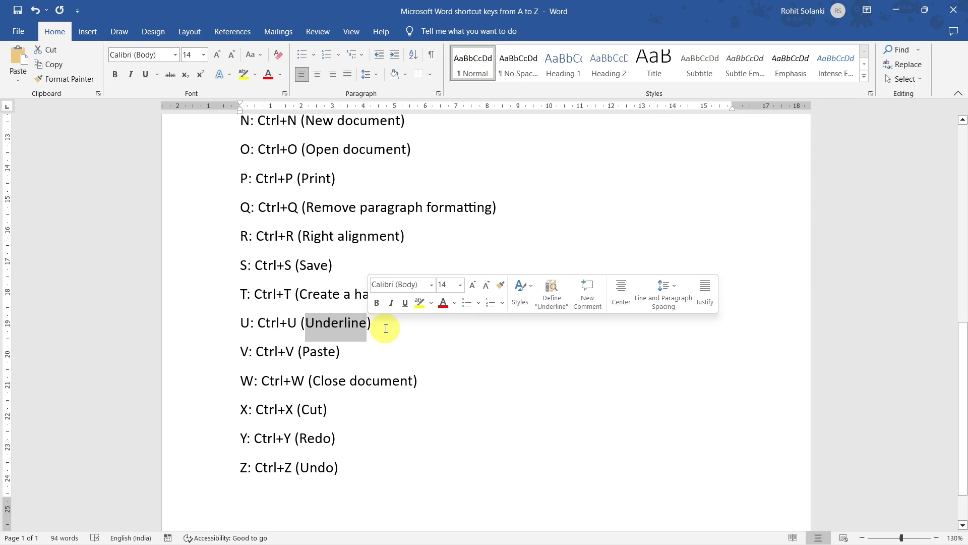
key("ctrl+u")
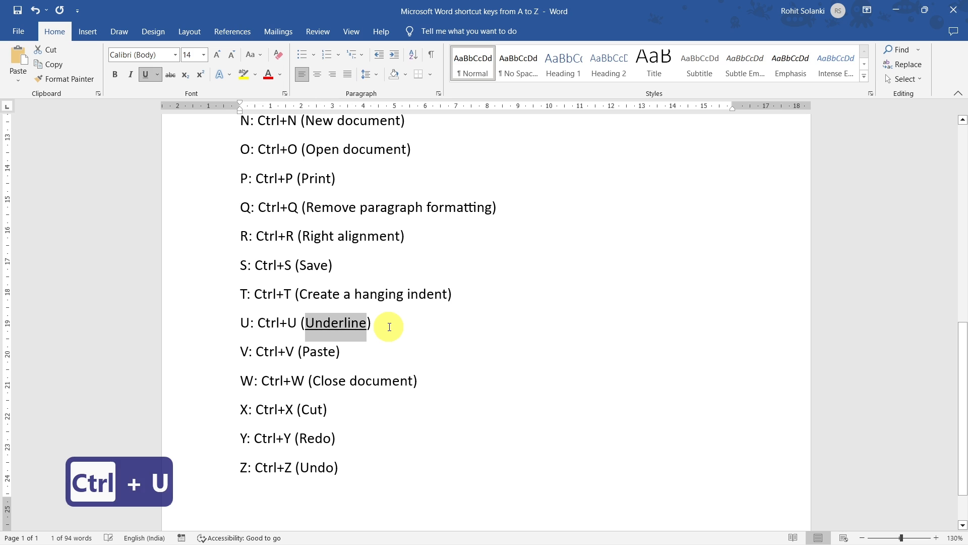
left_click(390, 326)
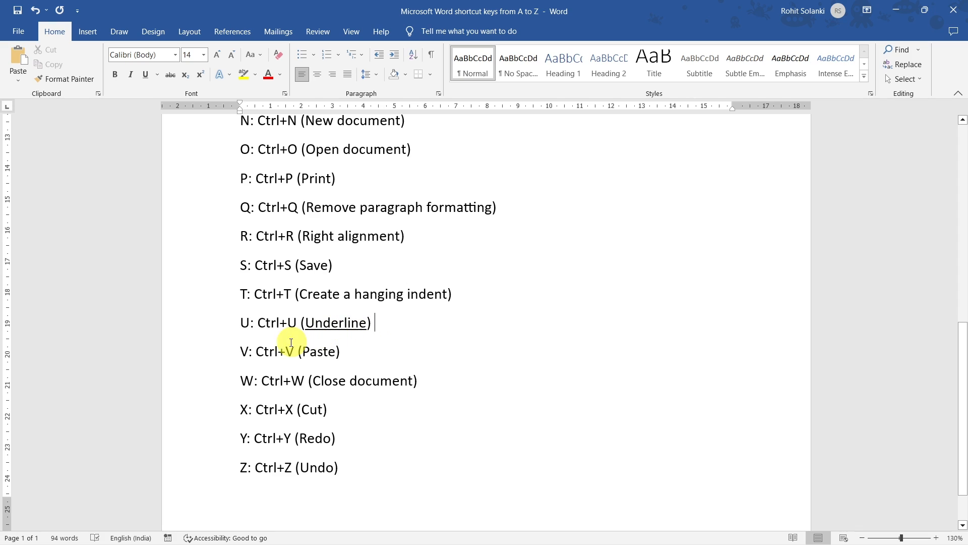
- Copy the text "Remove paragraph formatting" from the Q entry and paste it at the end of the S entry
left_click(344, 354)
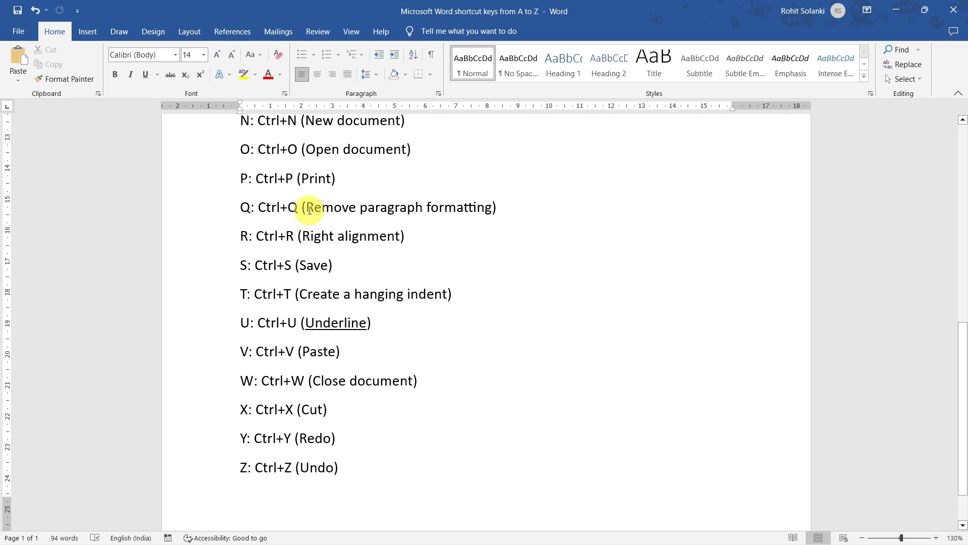
left_click_drag(306, 208, 480, 207)
key("ctrl+c")
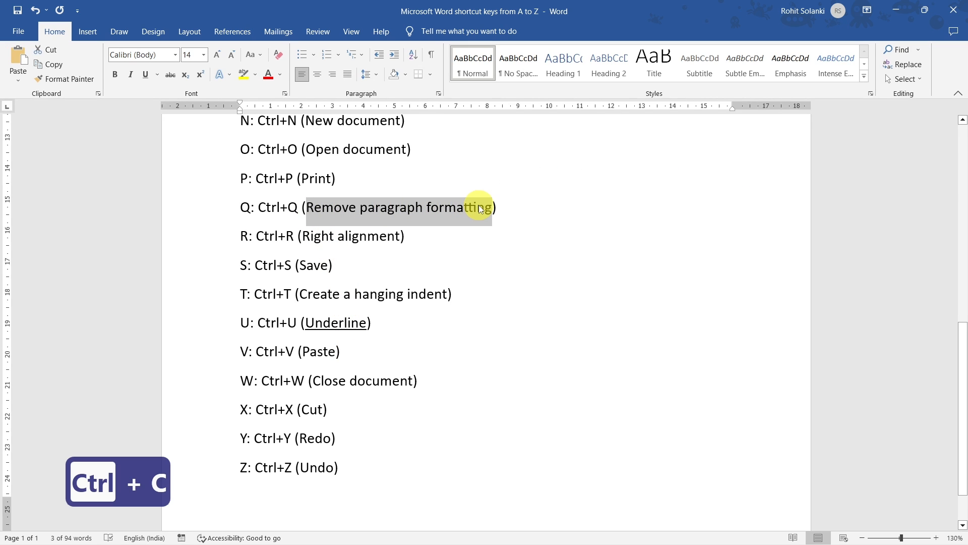
left_click(374, 266)
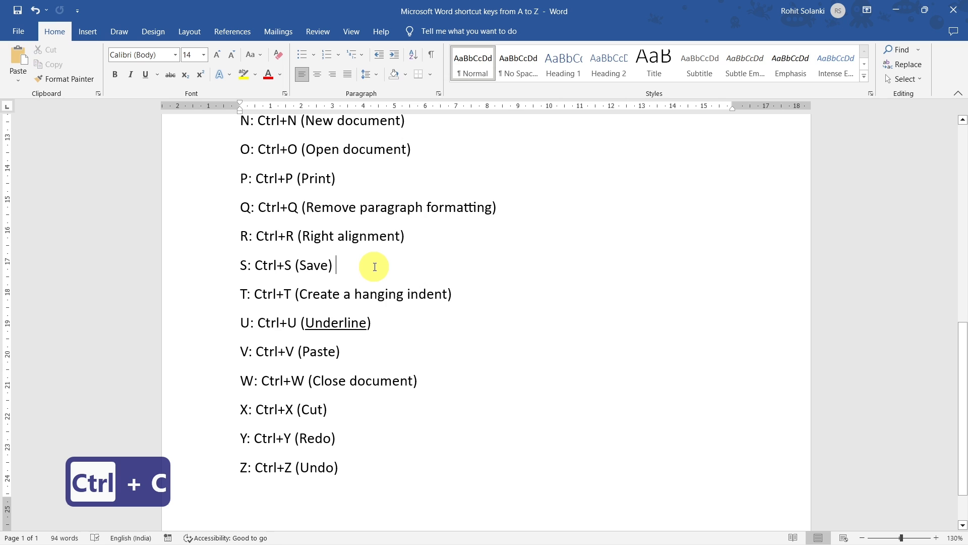
key("ctrl+v")
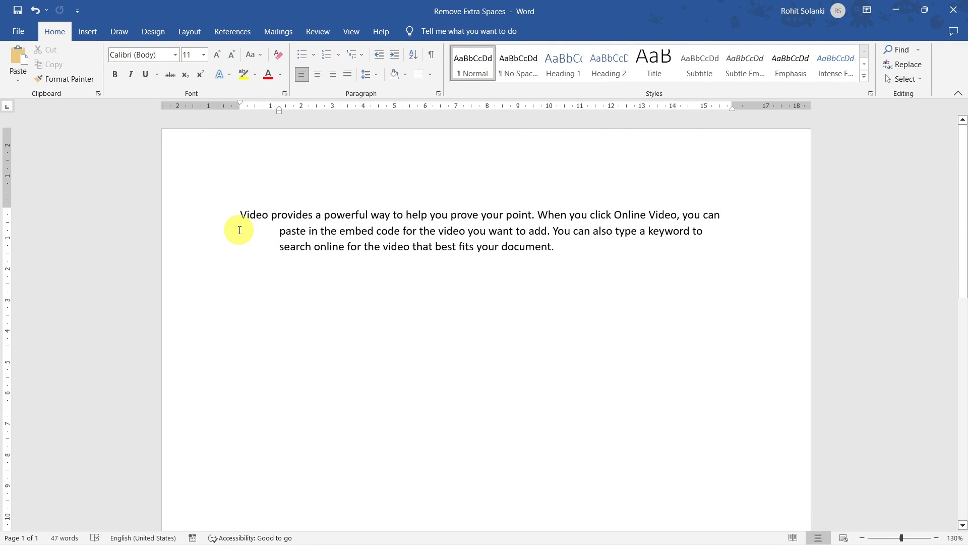
- Close the "Remove Extra Spaces" document without saving its changes
key("ctrl+w")
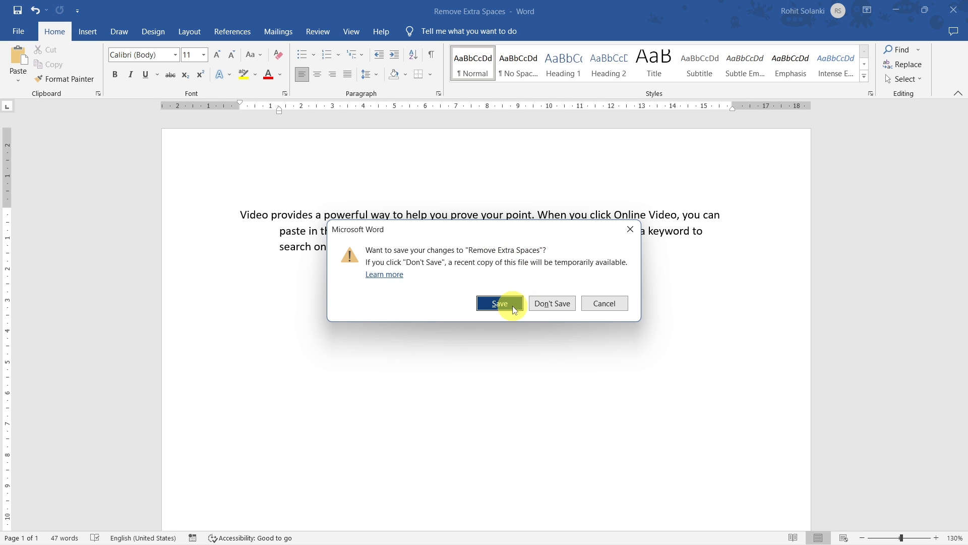
left_click(539, 303)
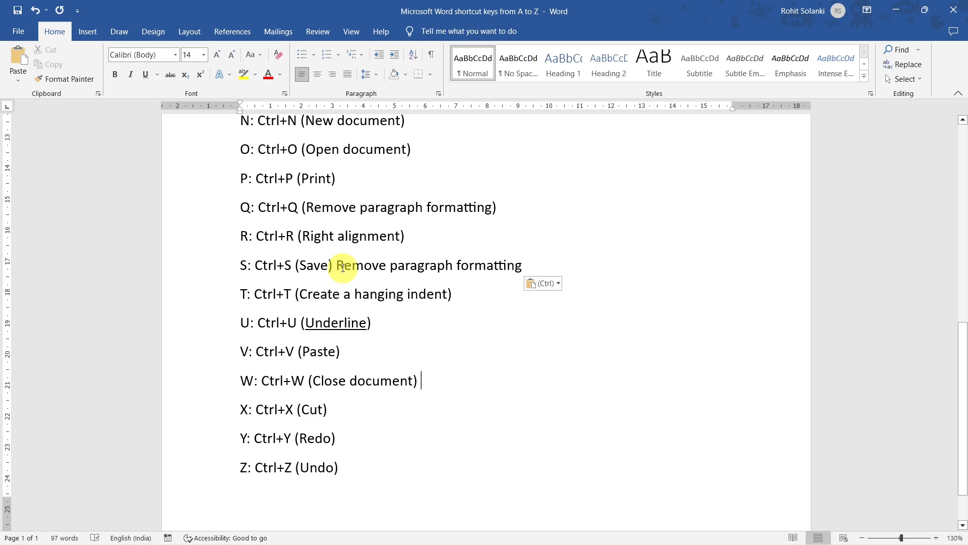
- Cut "Remove paragraph formatting" from the end of the S entry and paste it at the end of the O entry
left_click_drag(336, 265, 524, 267)
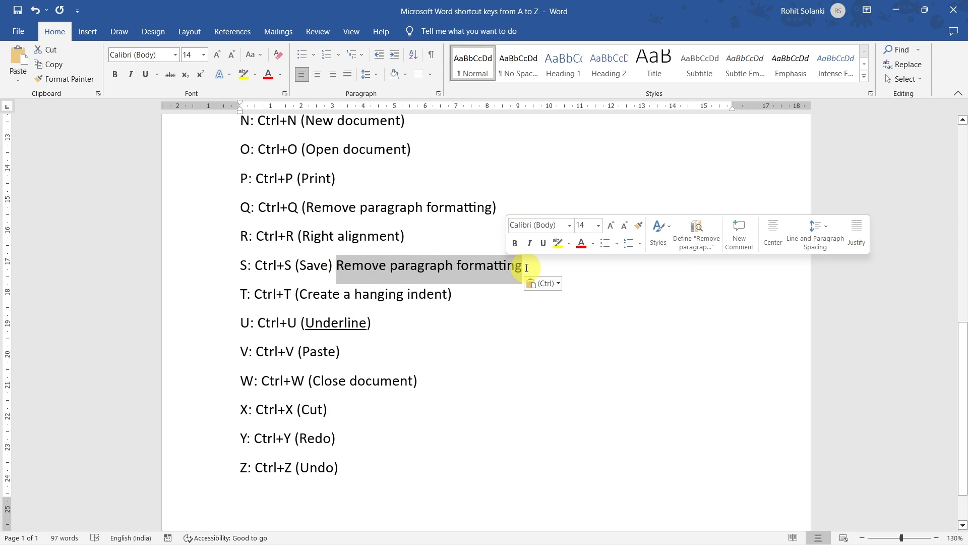
key("ctrl+x")
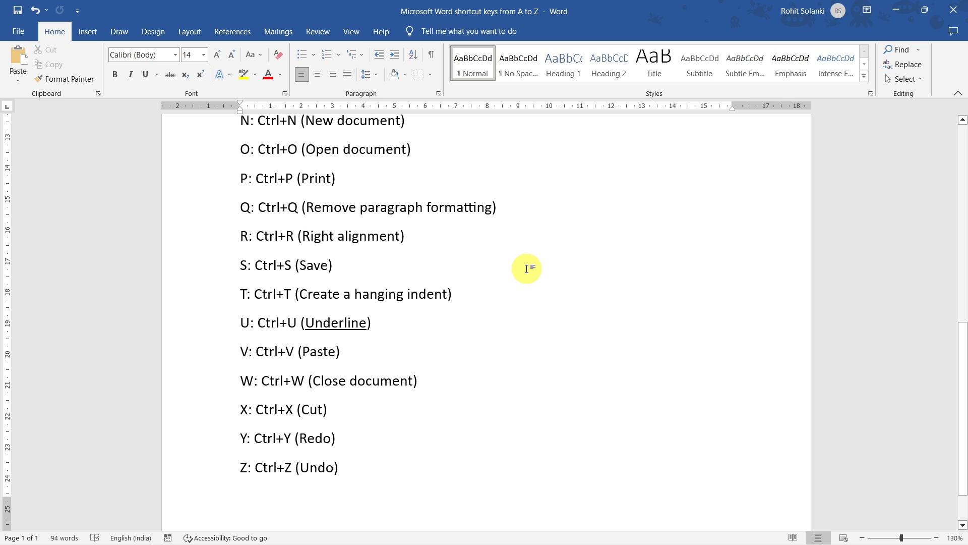
left_click(449, 147)
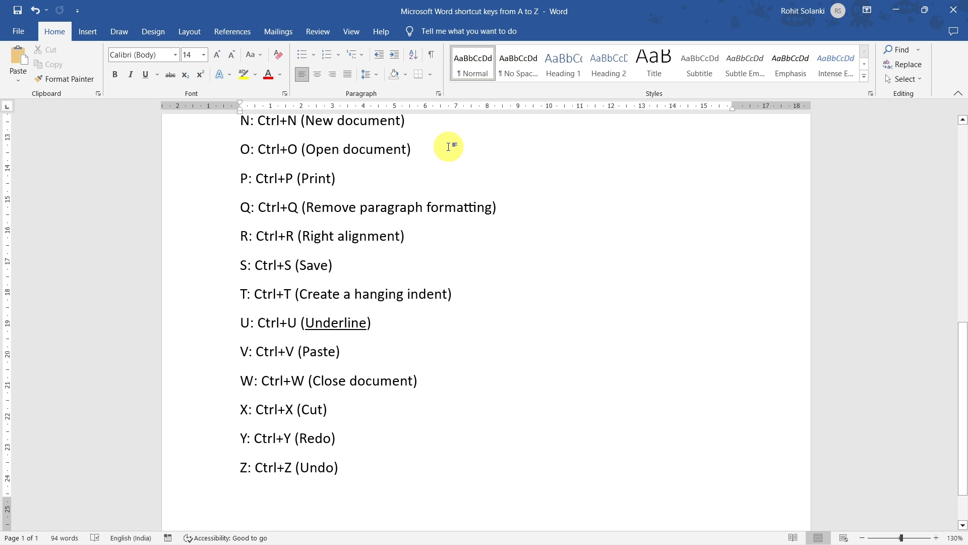
key("ctrl+v")
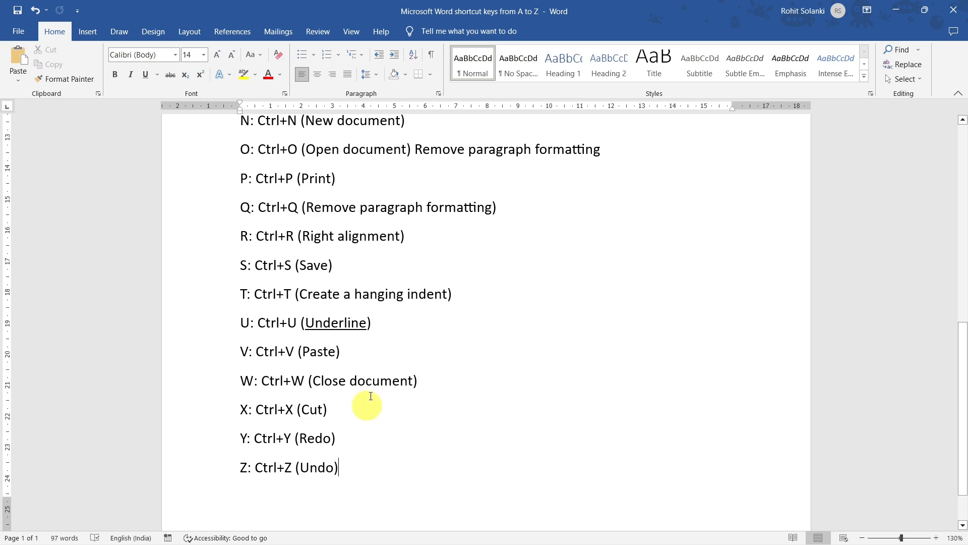
- Undo the paste of "Remove paragraph formatting" in the O entry and its cut from the S entry
left_click_drag(414, 150, 464, 150)
left_click_drag(532, 154, 595, 151)
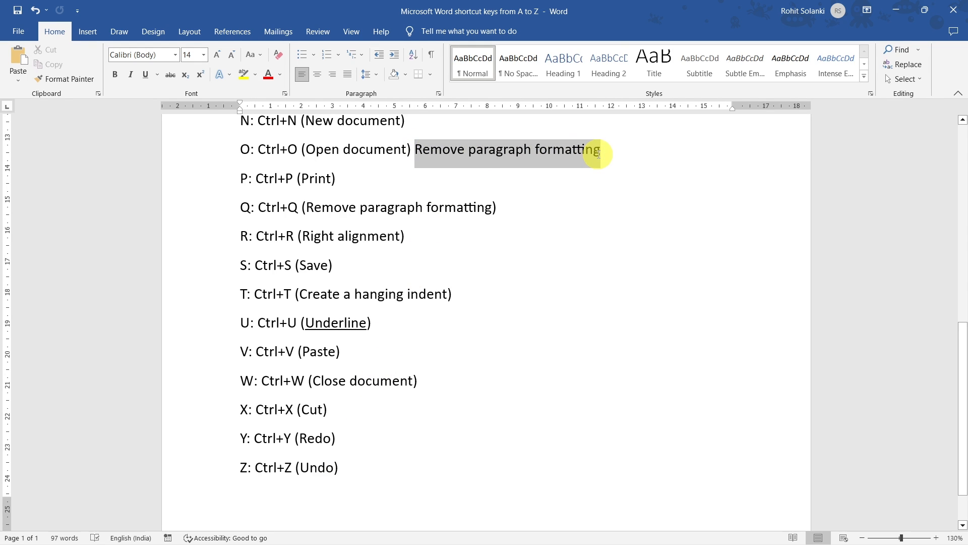
left_click(607, 162)
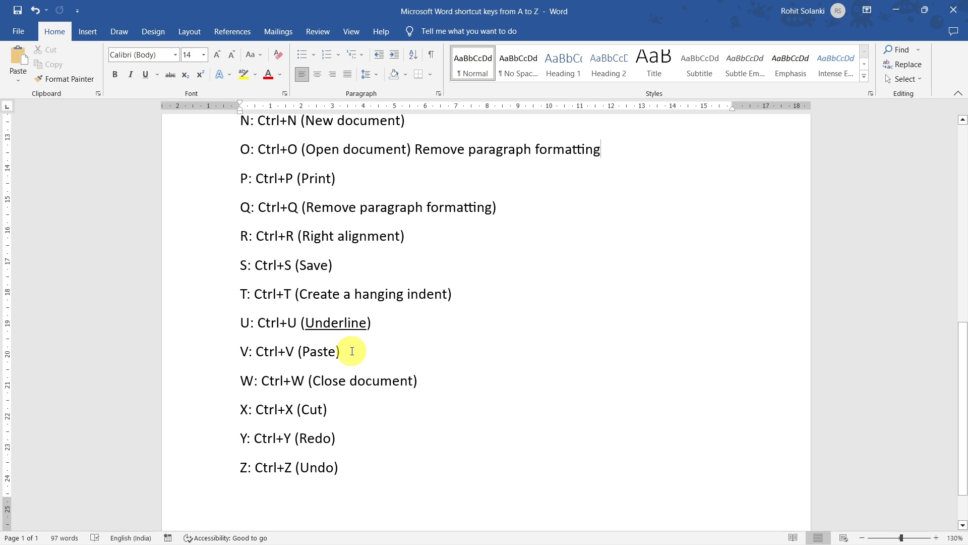
key("ctrl+z")
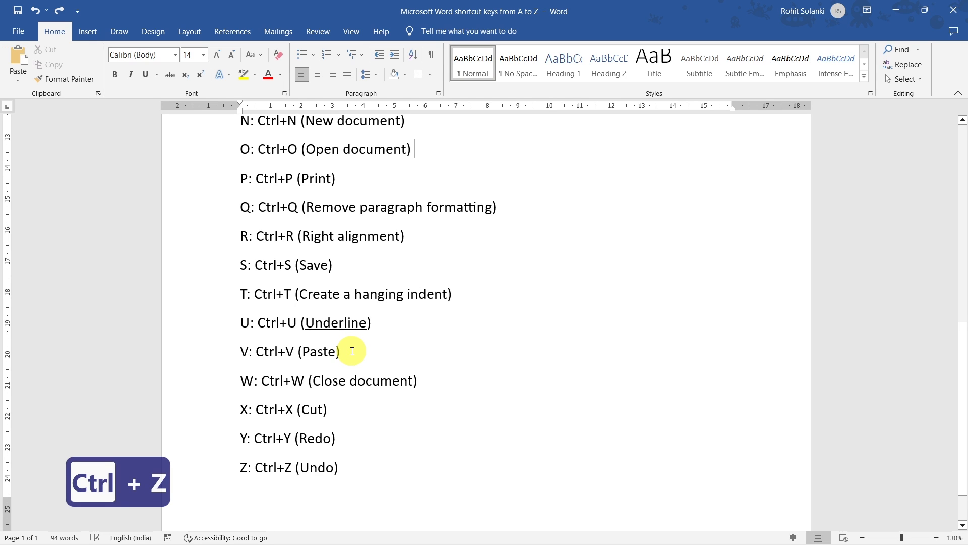
key("ctrl+z")
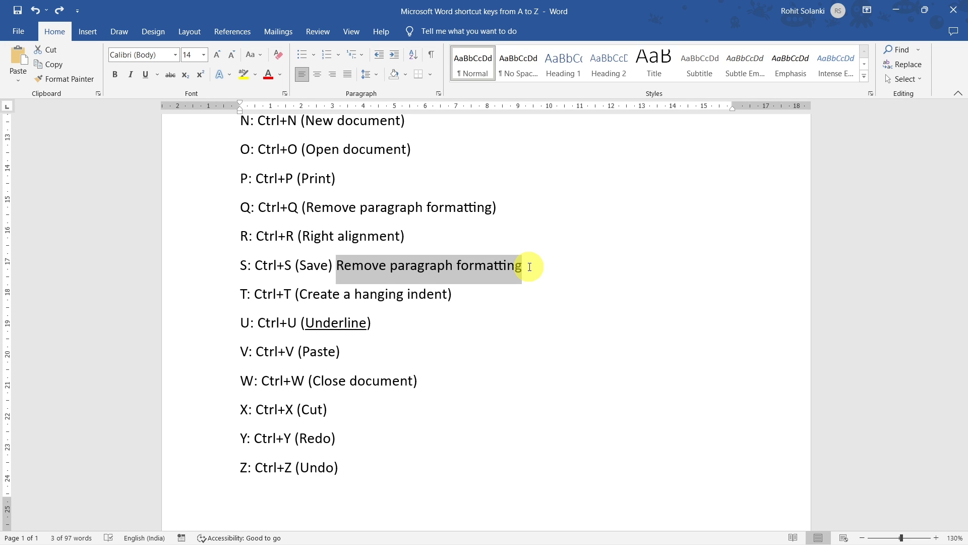
- Redo the cut of "Remove paragraph formatting" from the S entry and its paste at the end of the O entry
key("ctrl+y")
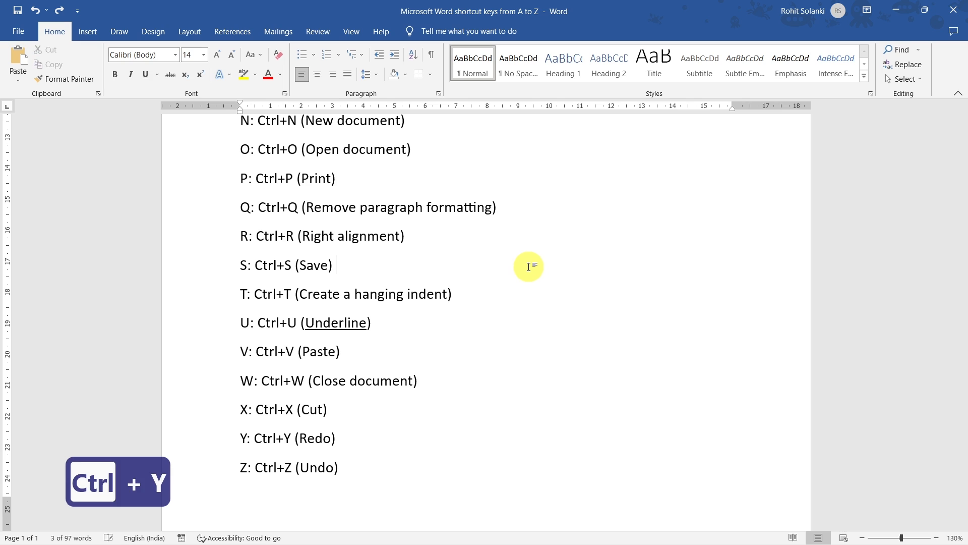
key("ctrl+y")
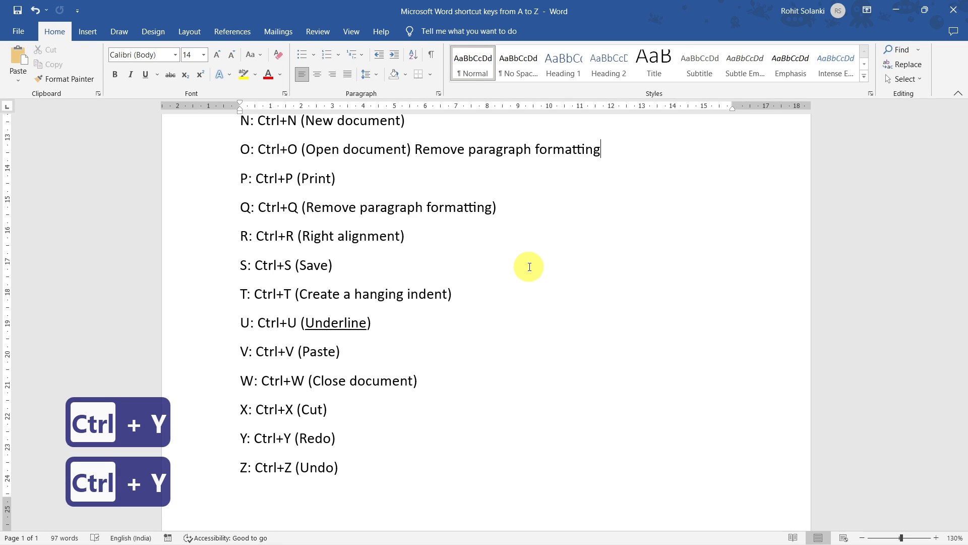